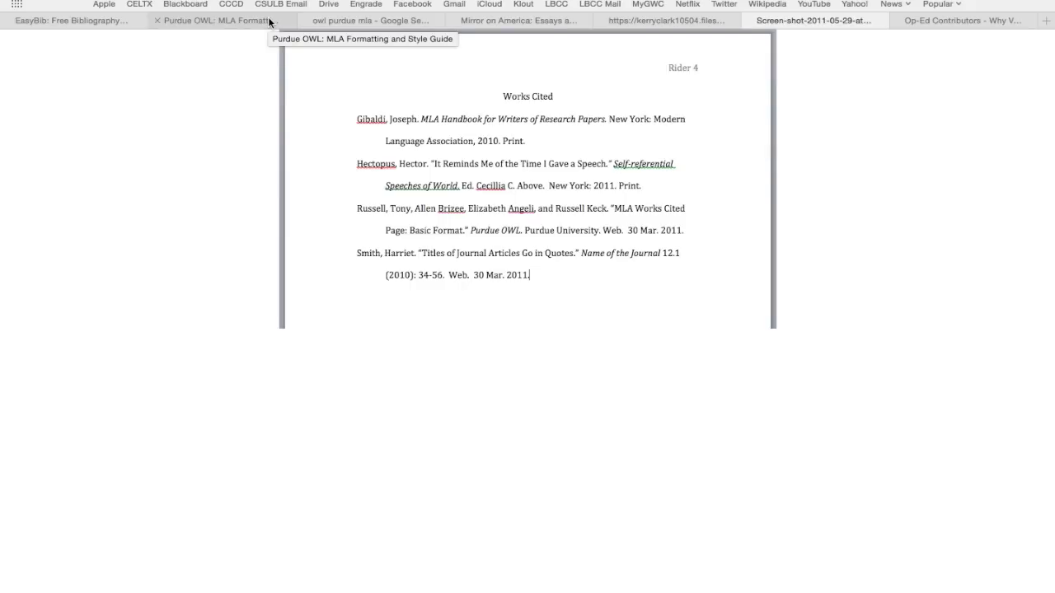
# - Open the MLA Sample Works Cited Page from Purdue OWL's MLA Formatting and Style Guide
pyautogui.click(338, 25)
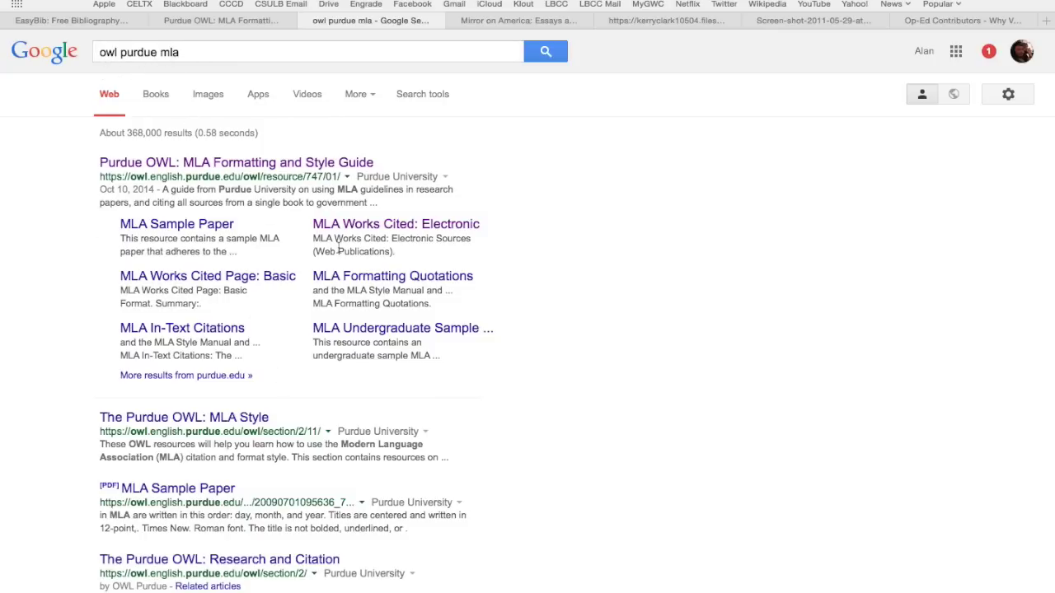
pyautogui.click(221, 20)
pyautogui.scroll(5, 361, 219)
pyautogui.scroll(-1, 453, 280)
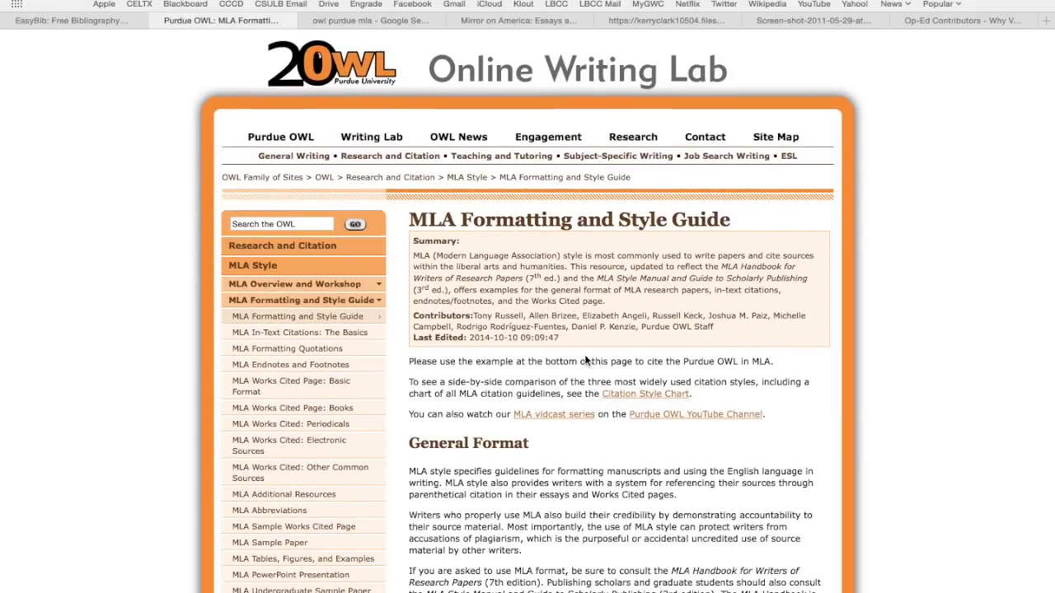
pyautogui.scroll(-3, 585, 356)
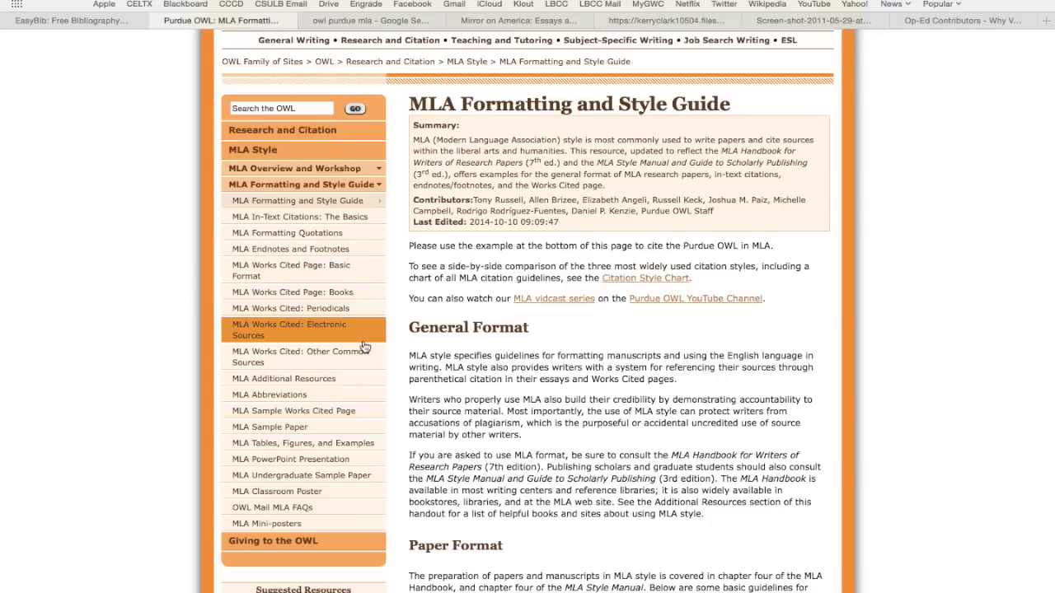
pyautogui.click(349, 410)
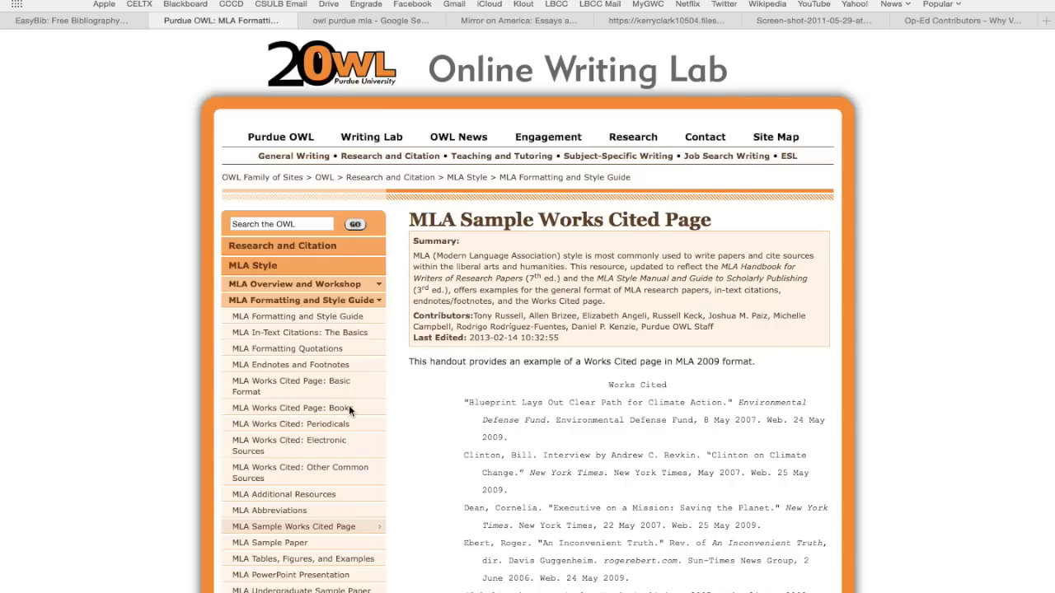
# - Examine the format of the sample Works Cited entries and return to the MLA Formatting and Style Guide page
pyautogui.scroll(-2, 466, 468)
pyautogui.scroll(-5, 466, 469)
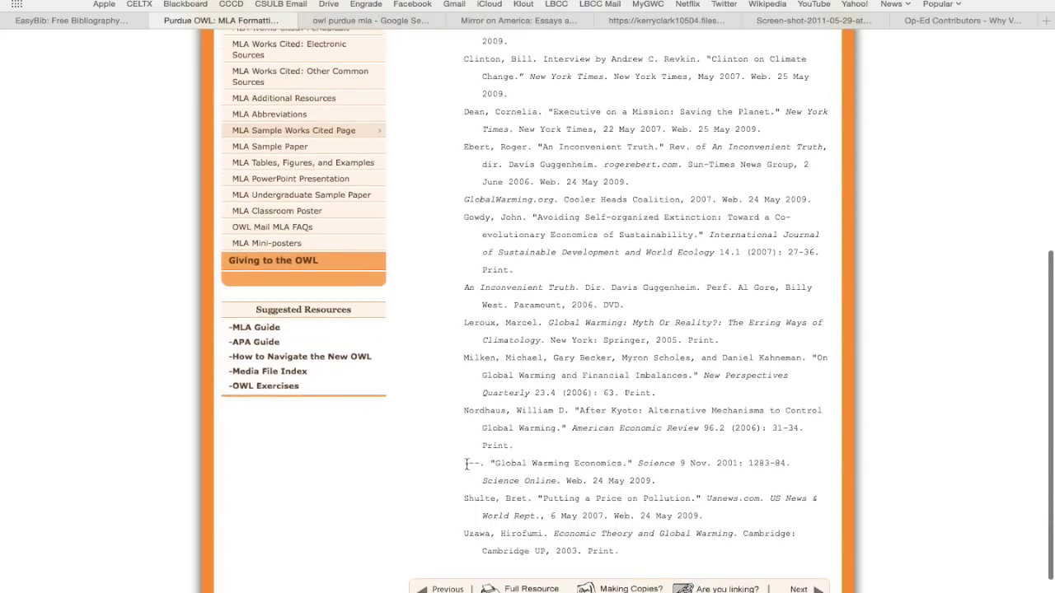
pyautogui.scroll(8, 467, 469)
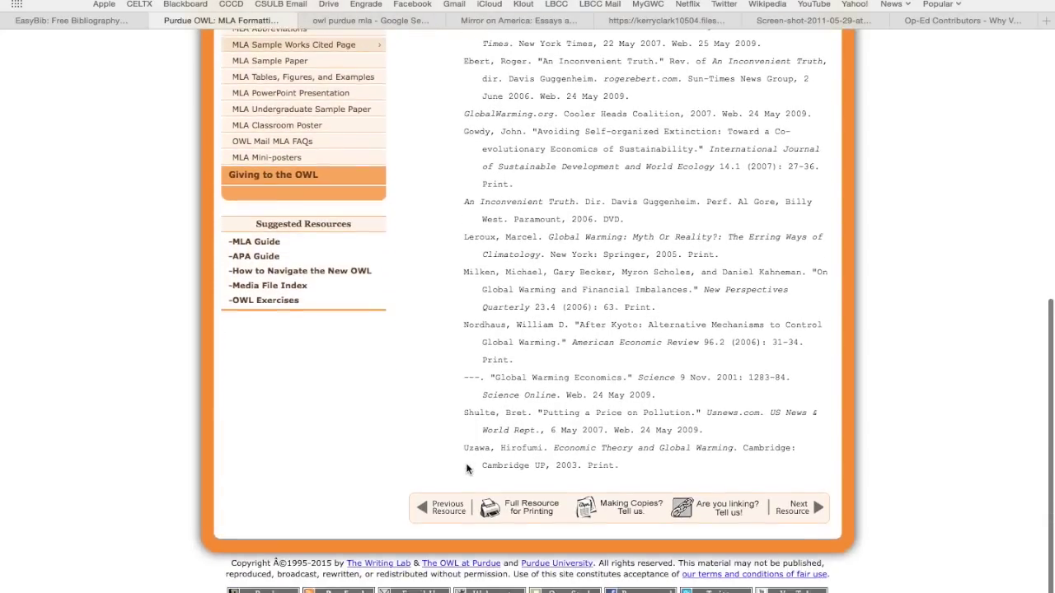
pyautogui.scroll(-3, 466, 469)
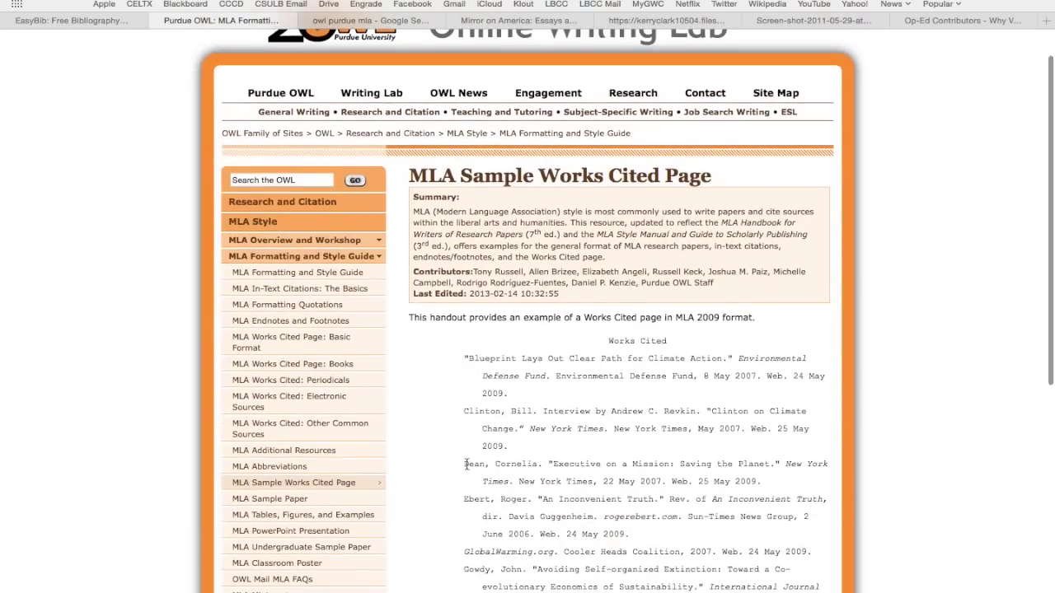
pyautogui.scroll(-4, 467, 469)
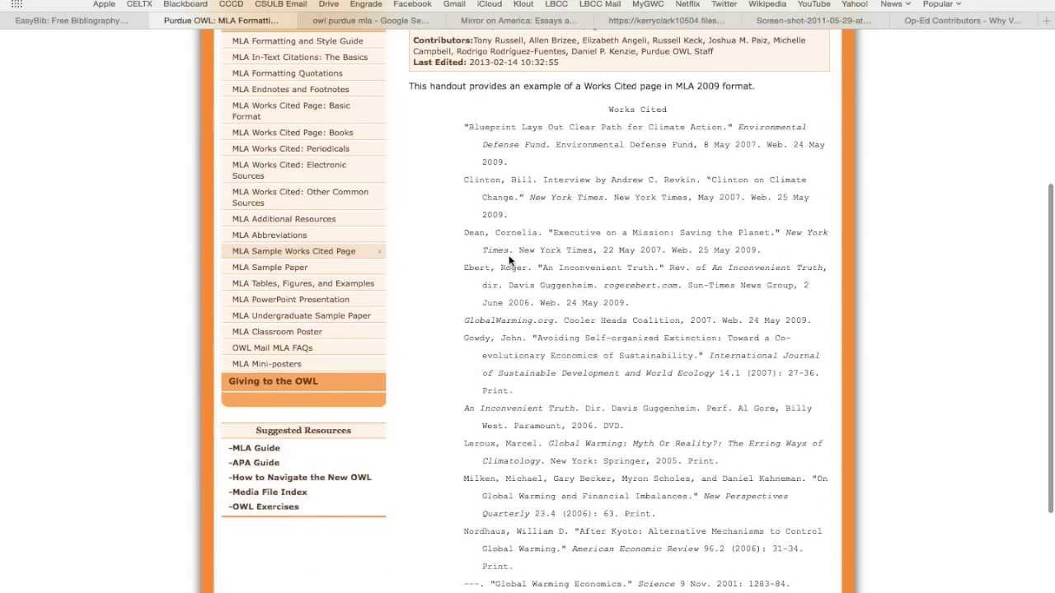
pyautogui.scroll(3, 509, 258)
pyautogui.scroll(4, 509, 260)
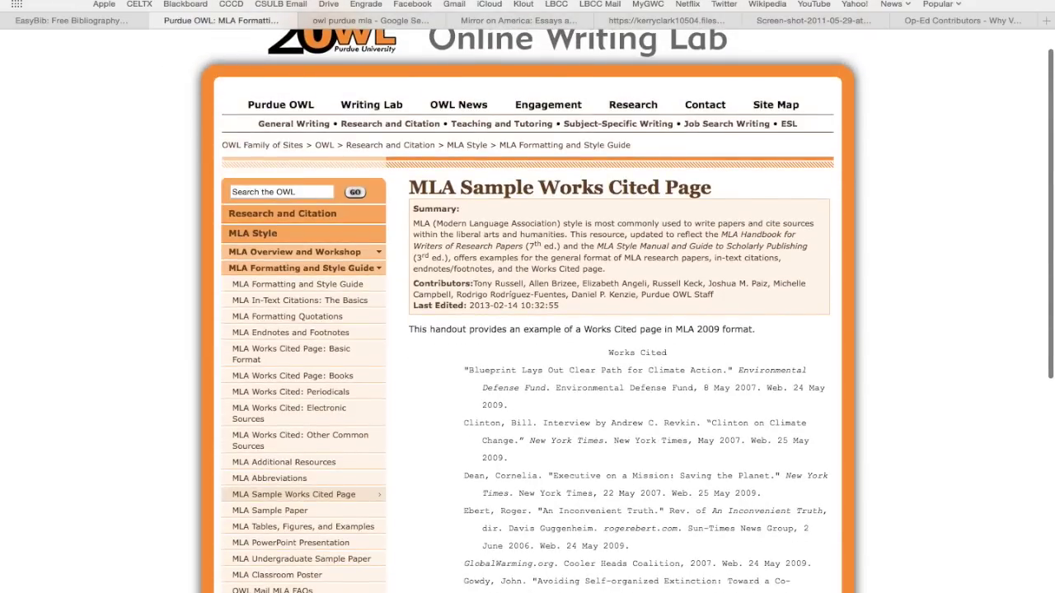
pyautogui.press('super+bracketleft')
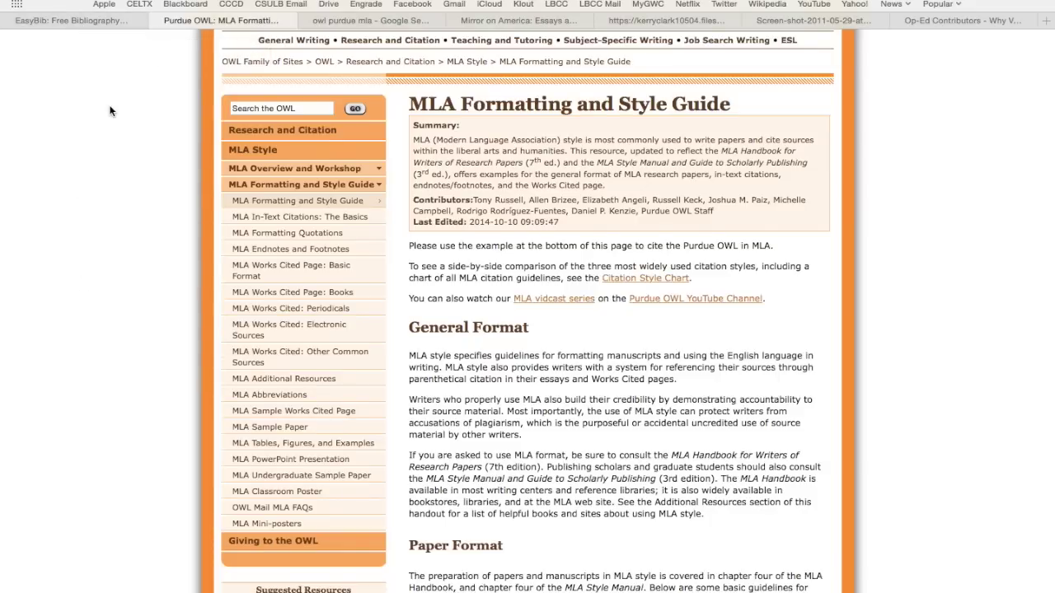
# - Look through EasyBib's citation source types, including the full list of 59 options, and choose Website
pyautogui.click(92, 26)
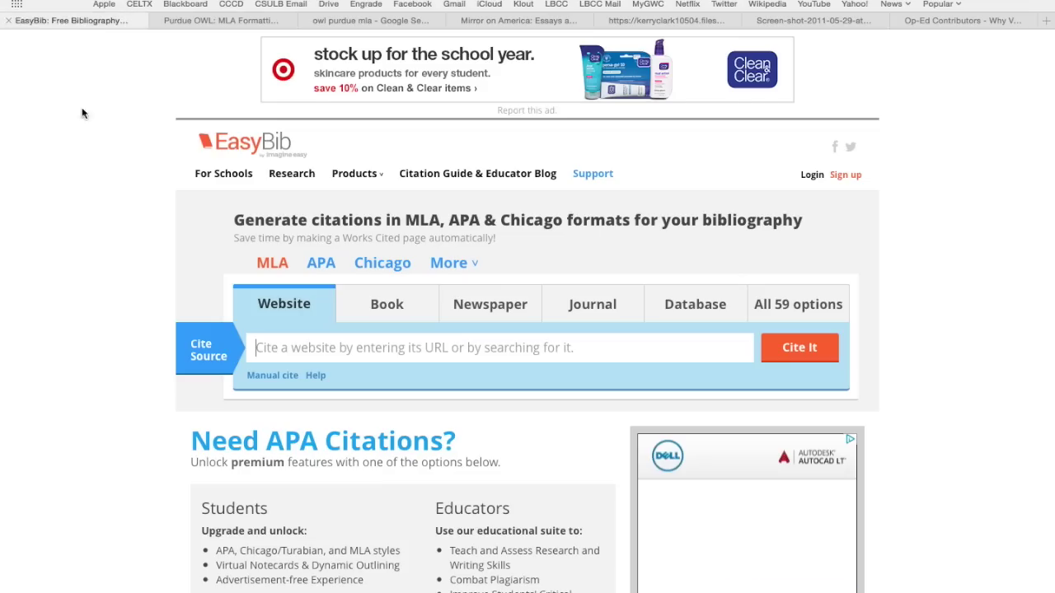
pyautogui.scroll(-1, 80, 240)
pyautogui.scroll(4, 80, 240)
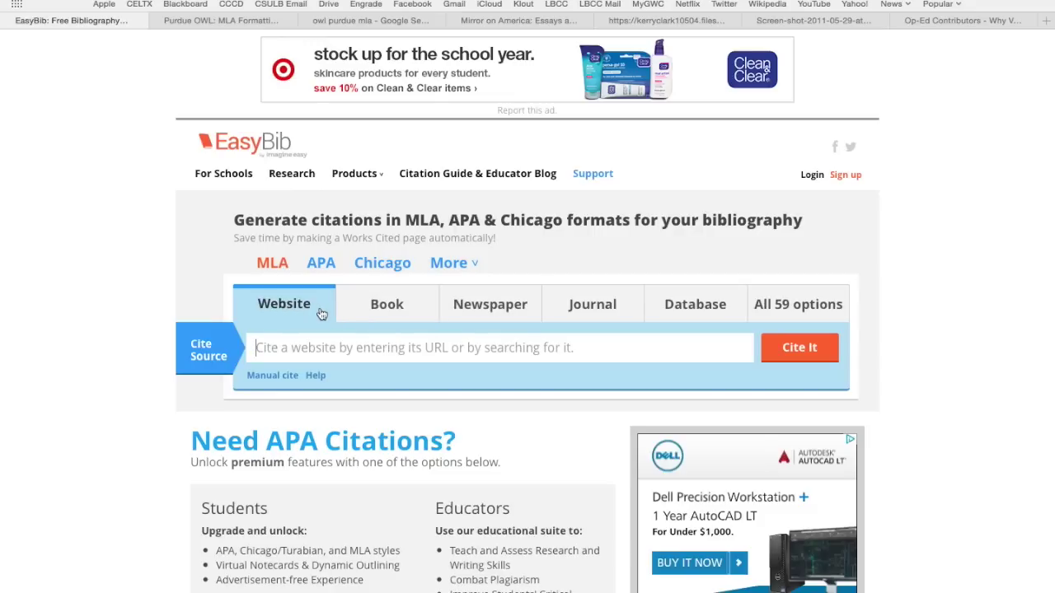
pyautogui.click(386, 320)
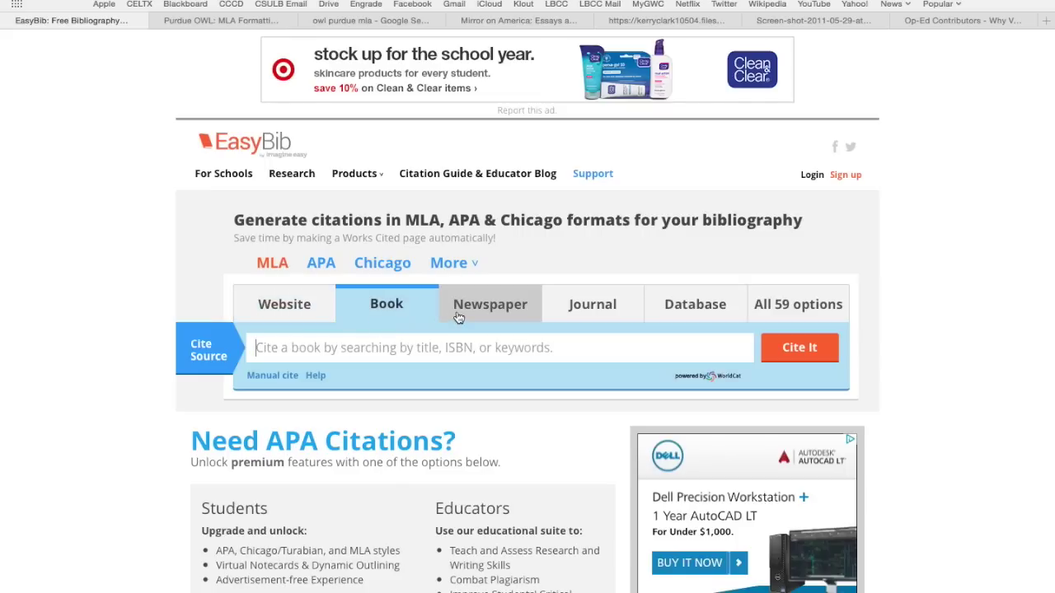
pyautogui.click(501, 317)
pyautogui.click(579, 323)
pyautogui.click(687, 317)
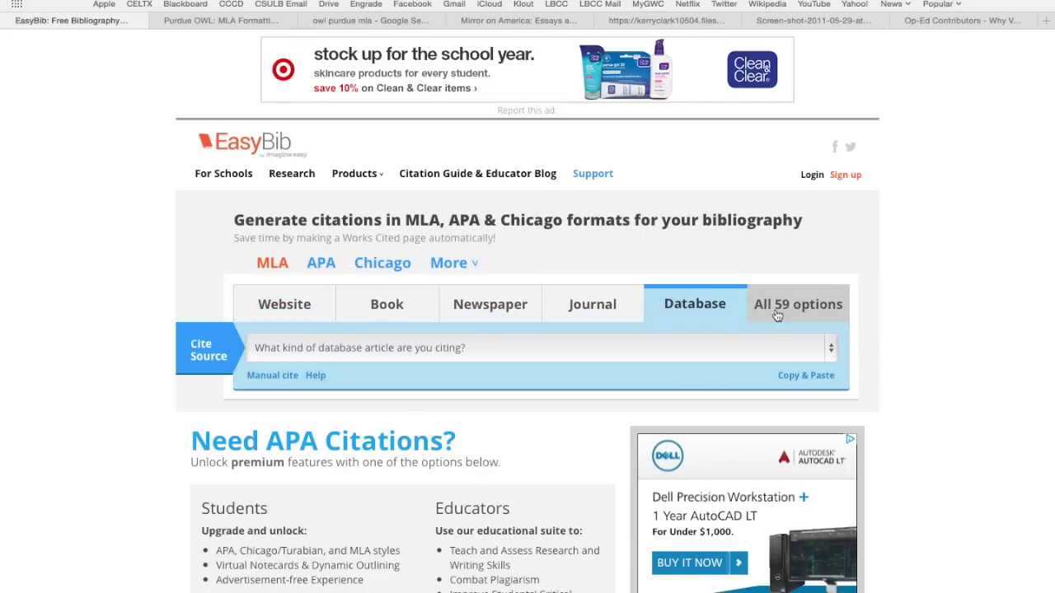
pyautogui.click(785, 319)
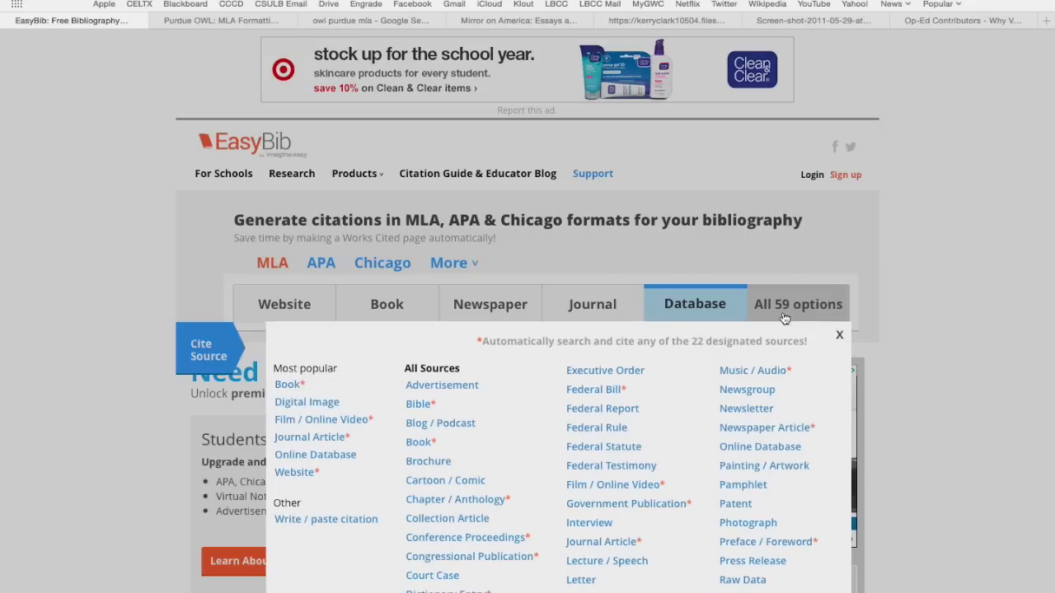
pyautogui.scroll(-5, 784, 318)
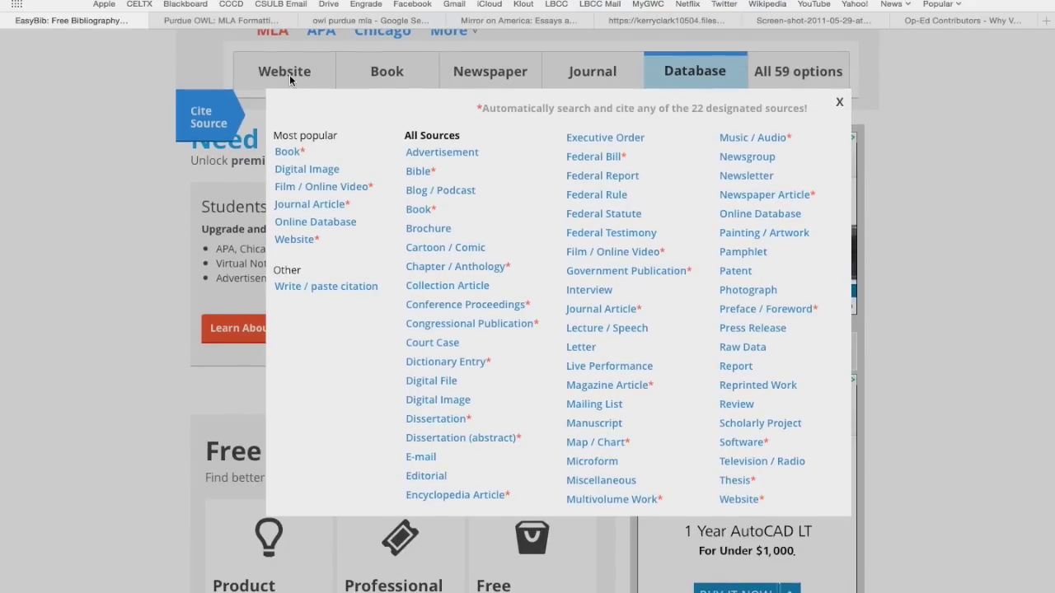
pyautogui.click(289, 74)
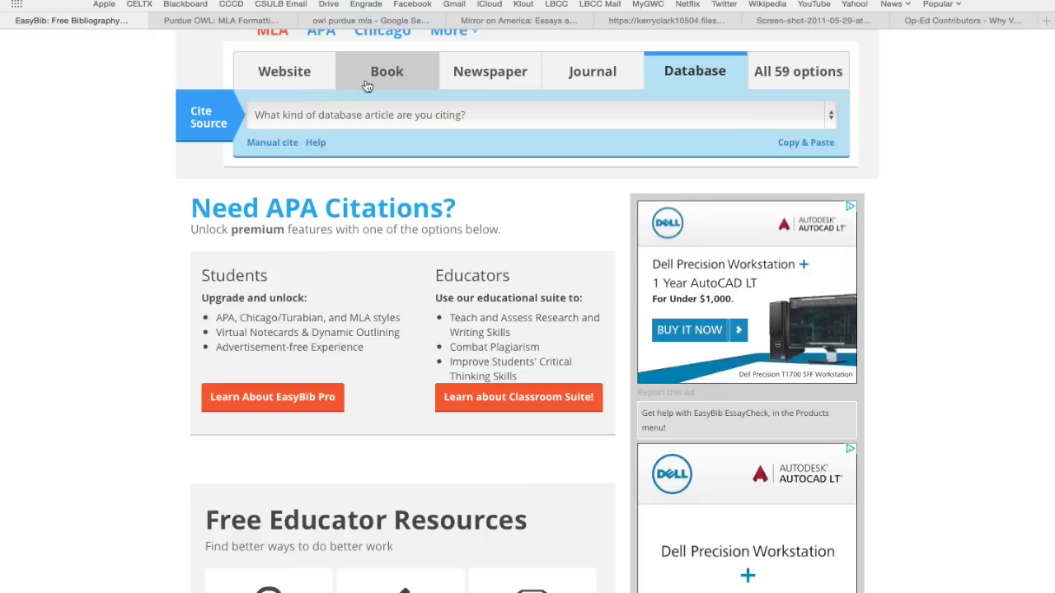
pyautogui.click(309, 77)
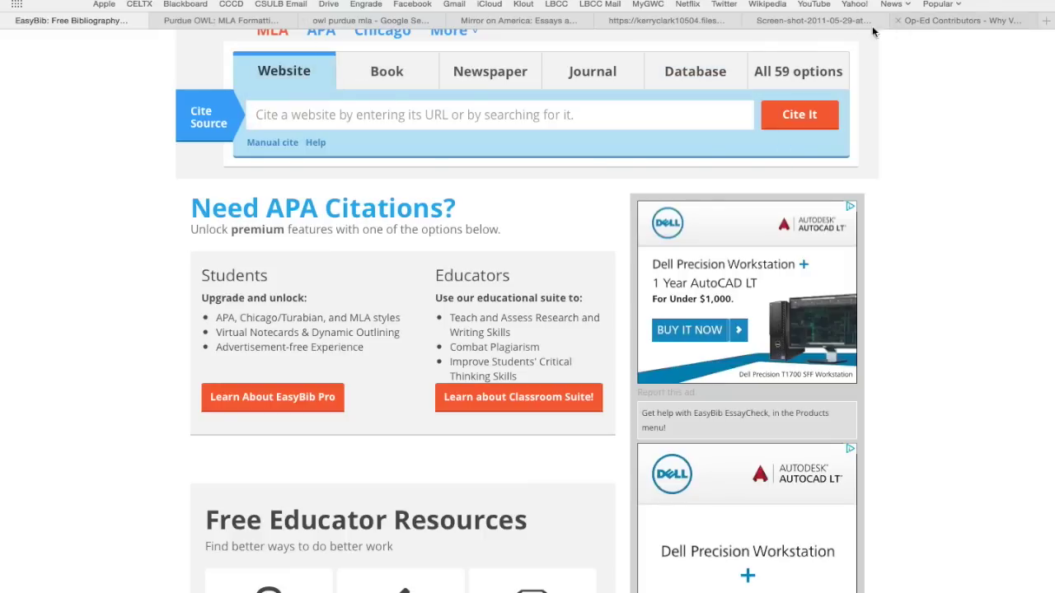
# - Copy the web address of the New York Times op-ed article "Why Vampires Never Die"
pyautogui.click(942, 20)
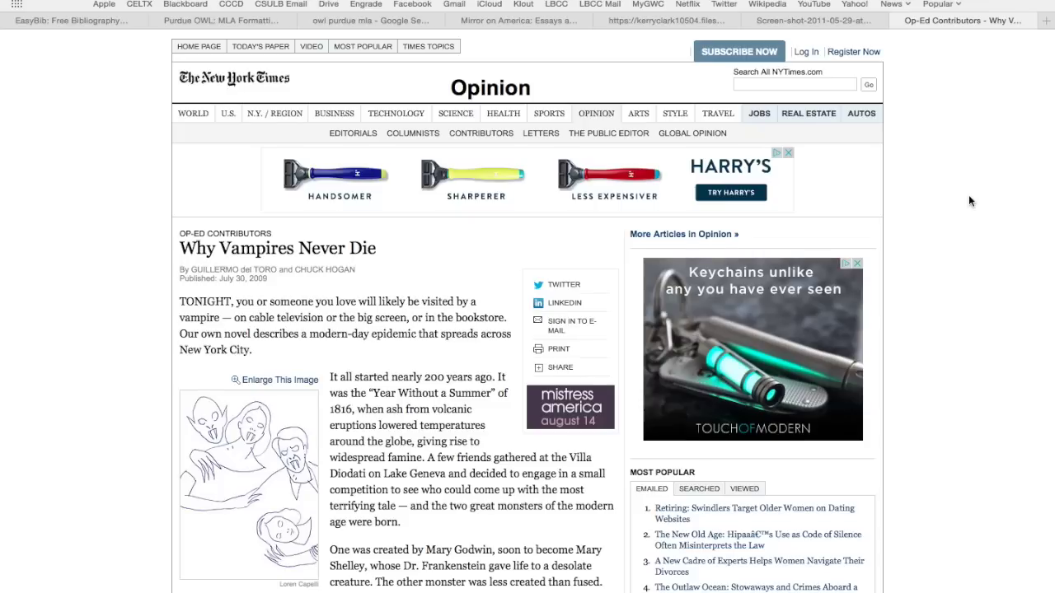
pyautogui.scroll(-2, 969, 201)
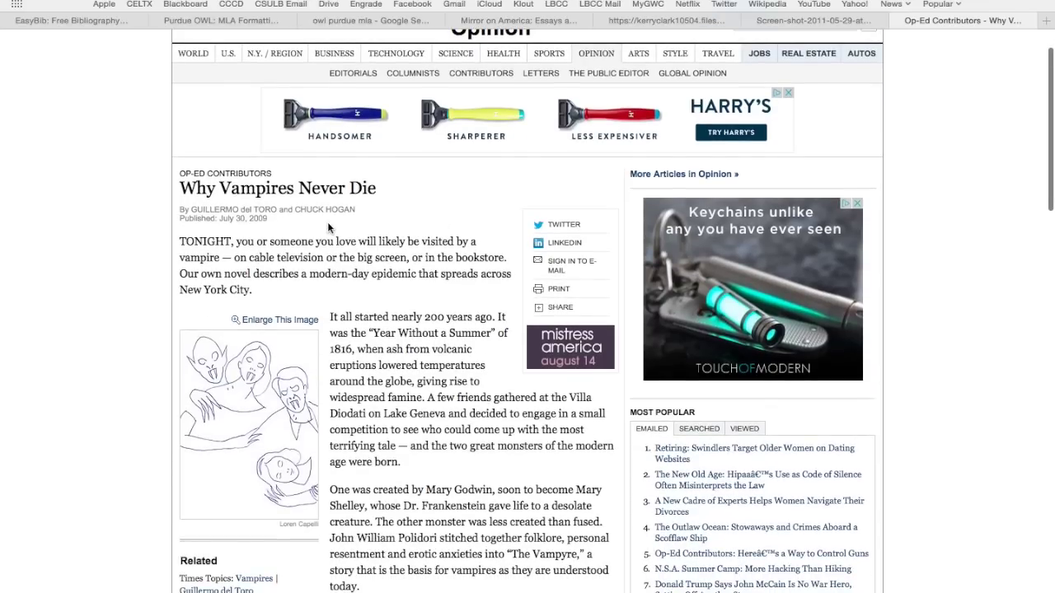
pyautogui.scroll(2, 359, 263)
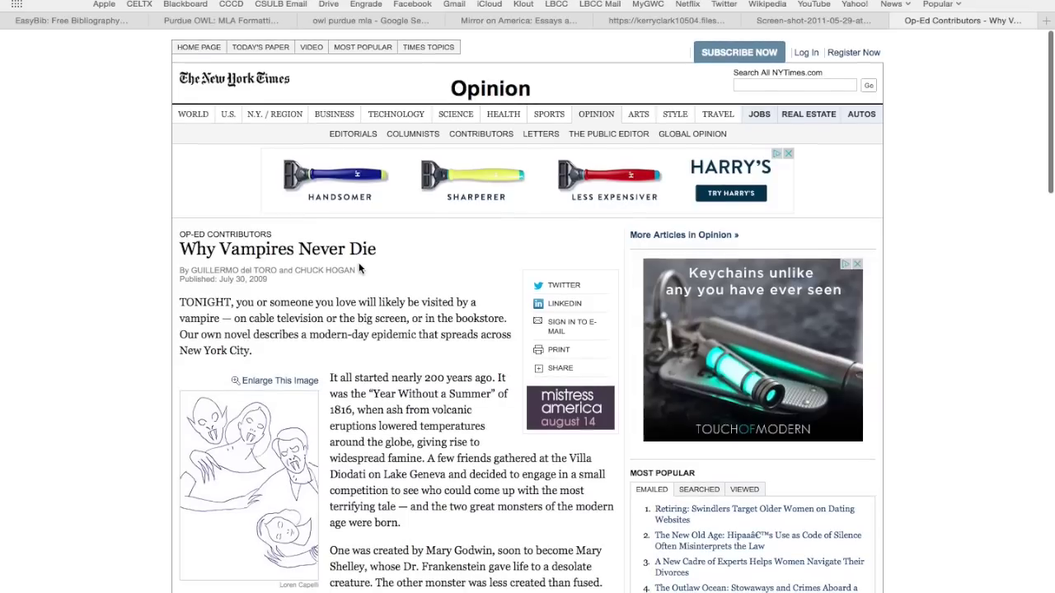
pyautogui.press('super+l')
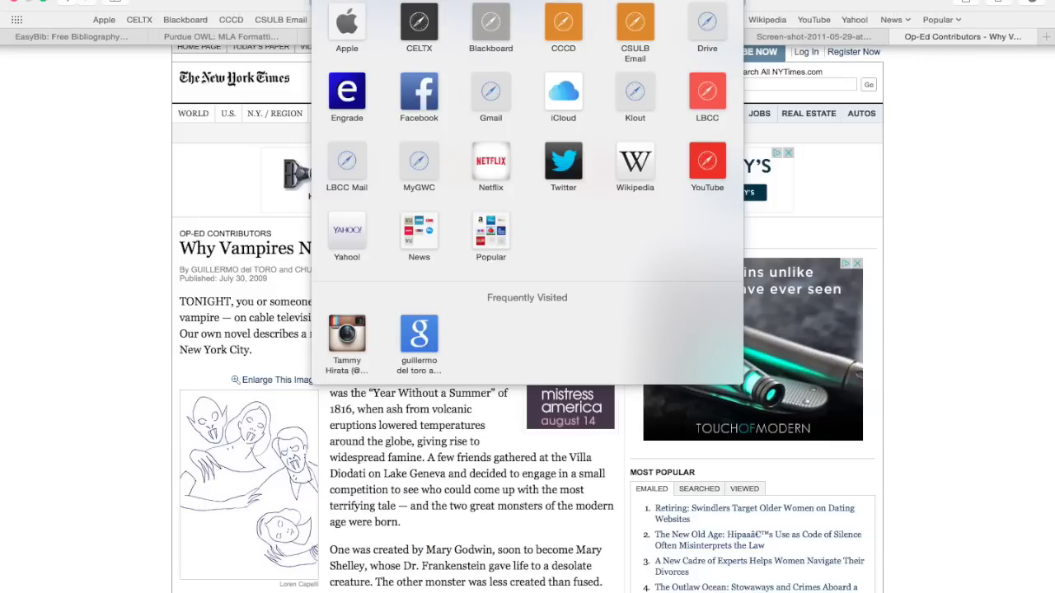
pyautogui.click(123, 0)
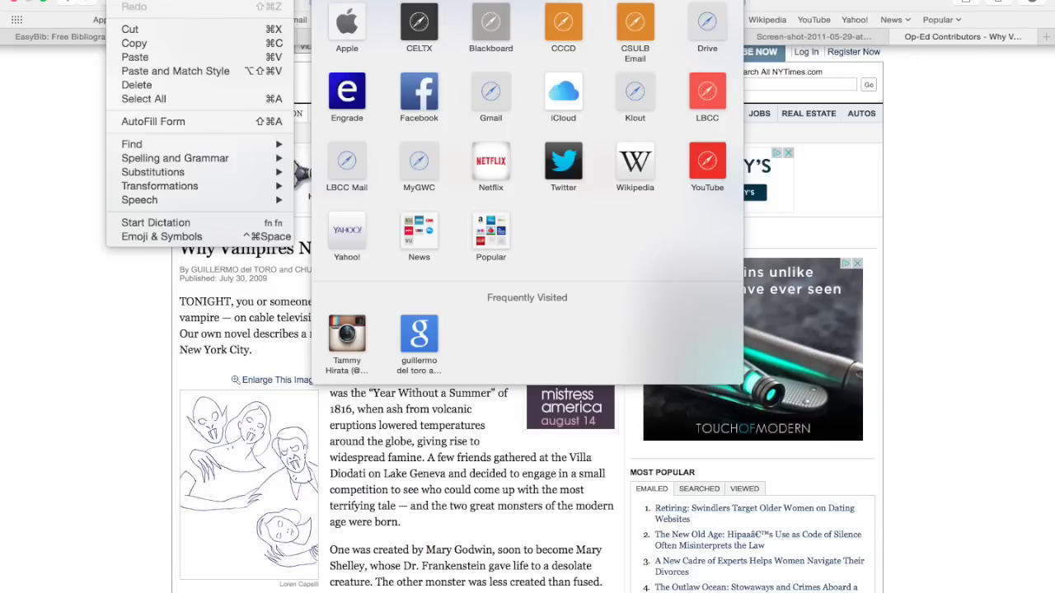
pyautogui.click(131, 47)
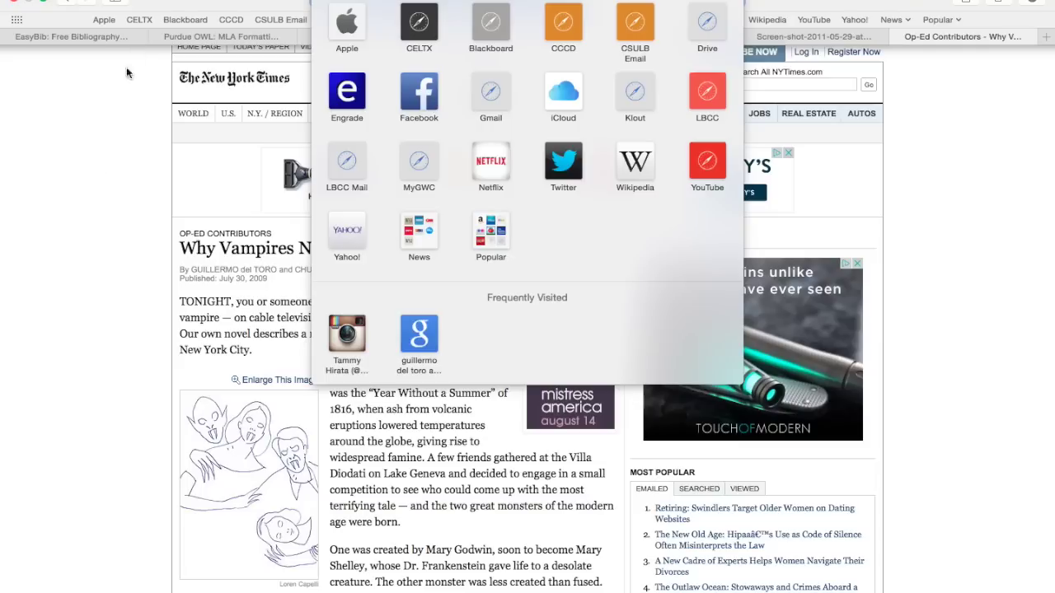
pyautogui.click(93, 199)
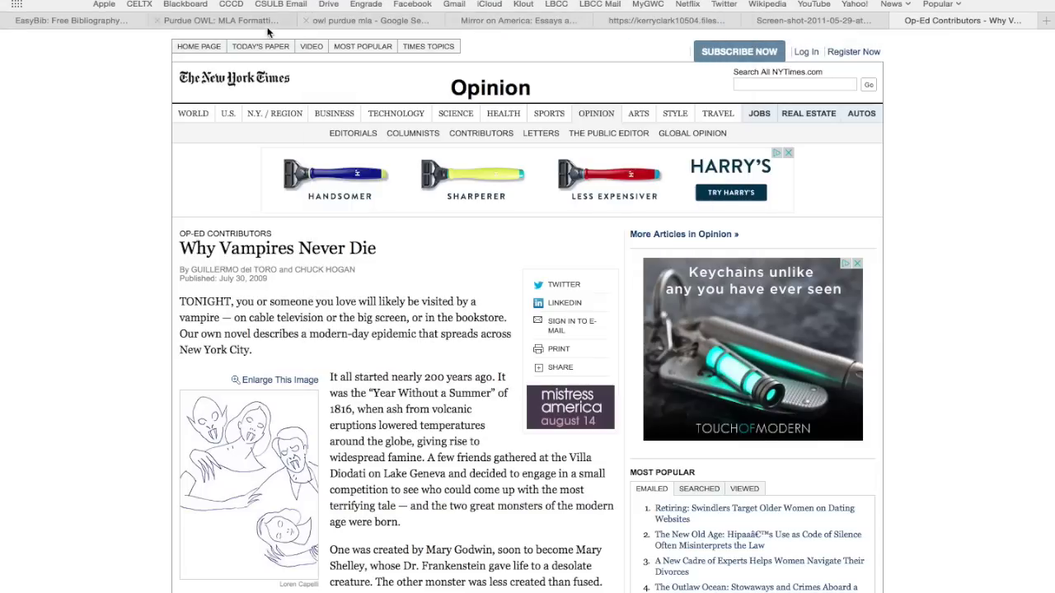
# - Cite the copied article URL as a website in EasyBib and continue to the final step for editing the citation details
pyautogui.click(106, 24)
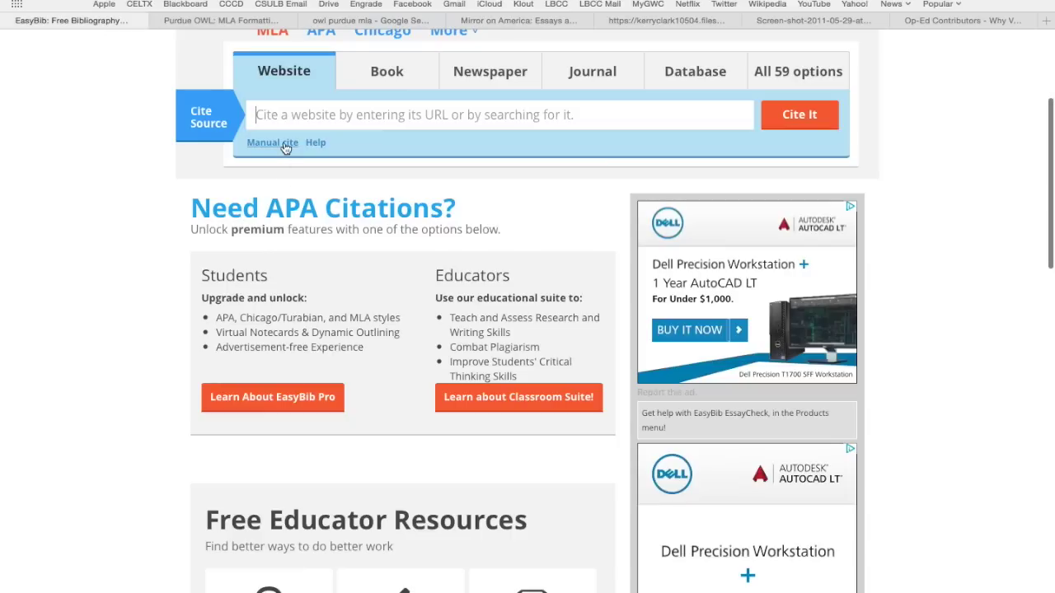
pyautogui.click(120, 9)
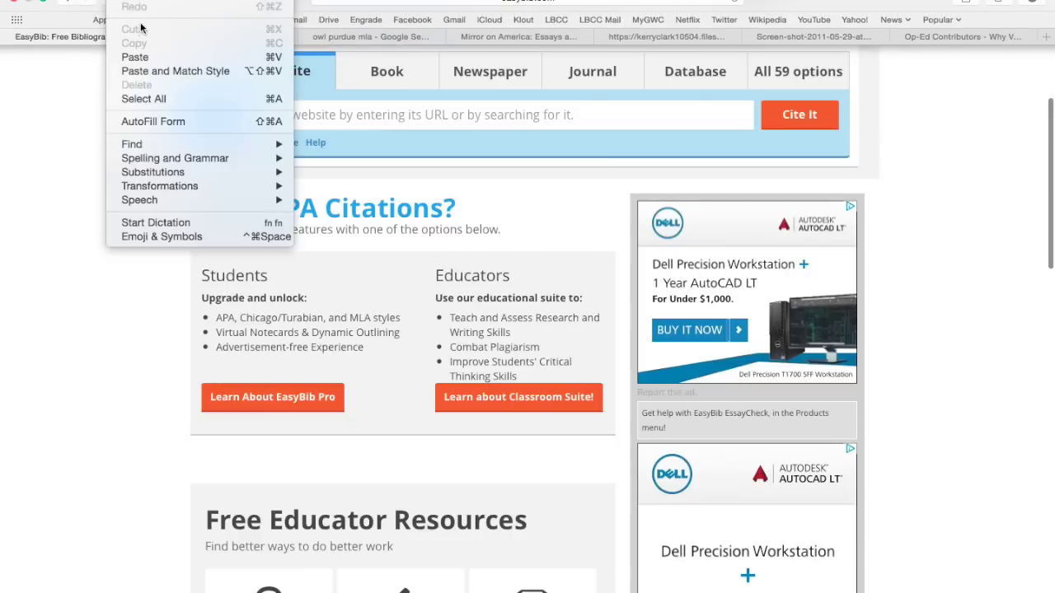
pyautogui.click(136, 66)
pyautogui.scroll(2, 333, 133)
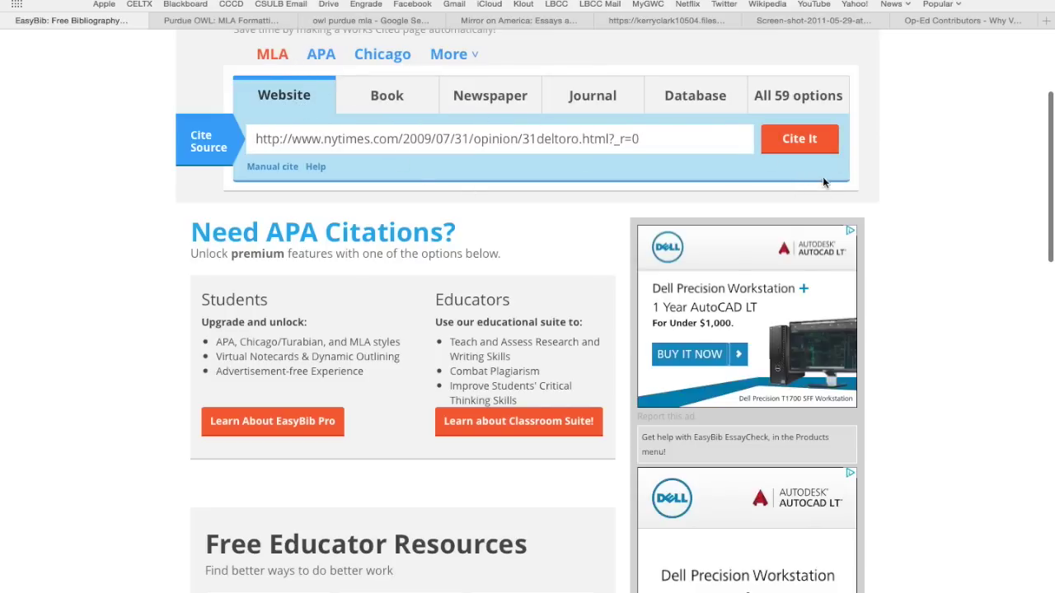
pyautogui.click(793, 151)
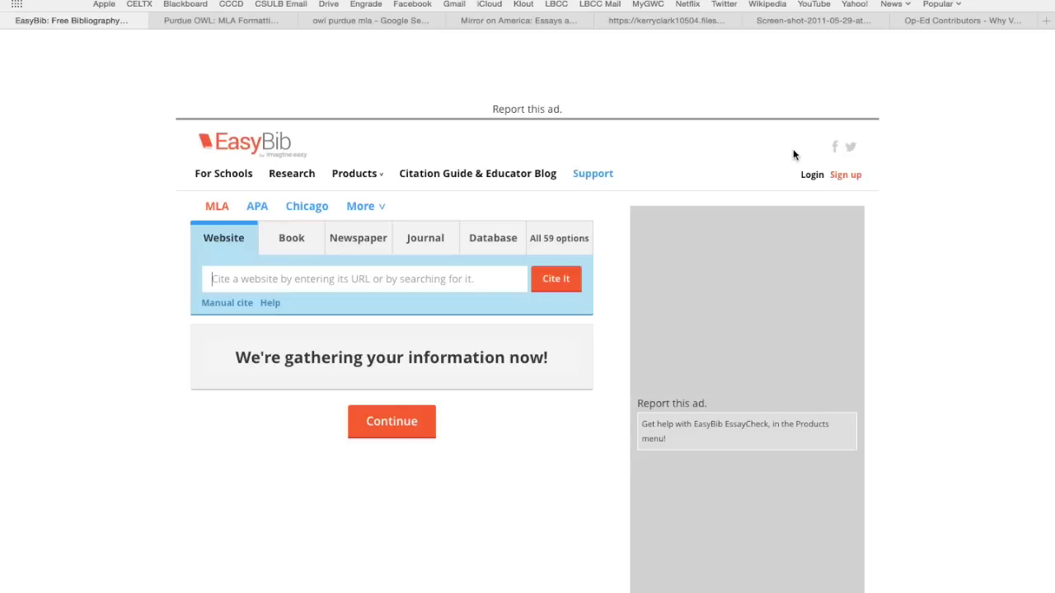
pyautogui.scroll(-2, 557, 399)
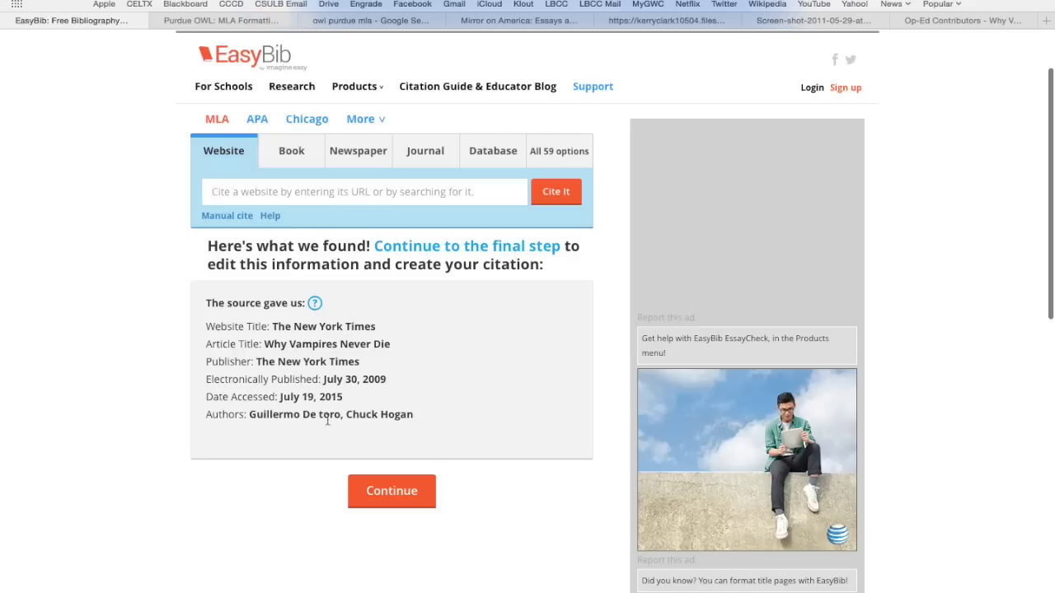
pyautogui.click(394, 495)
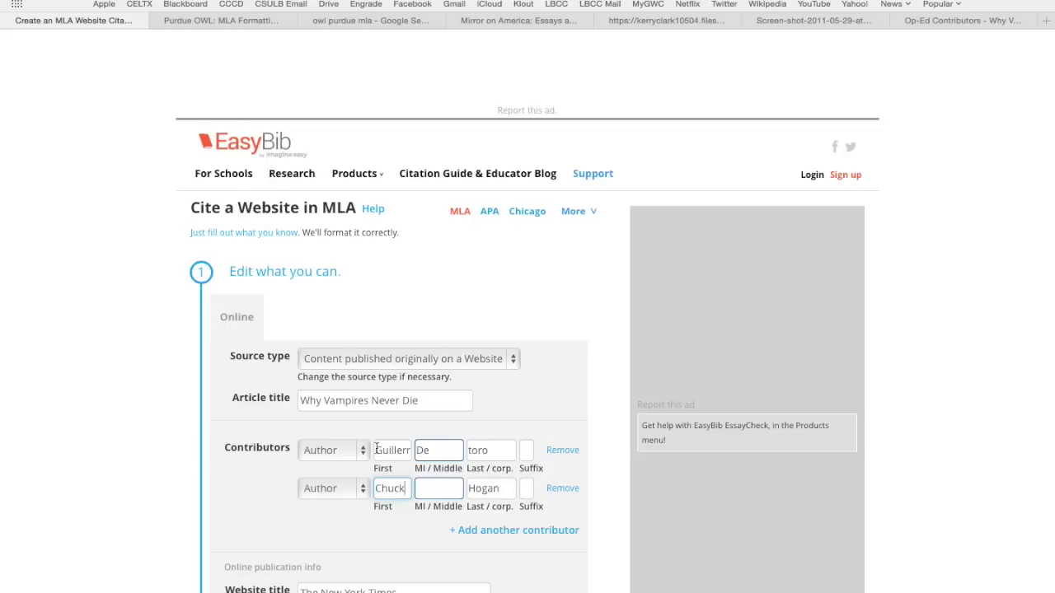
# - Clear the first author's middle name and set the last name to "del Toro"
pyautogui.scroll(-3, 376, 447)
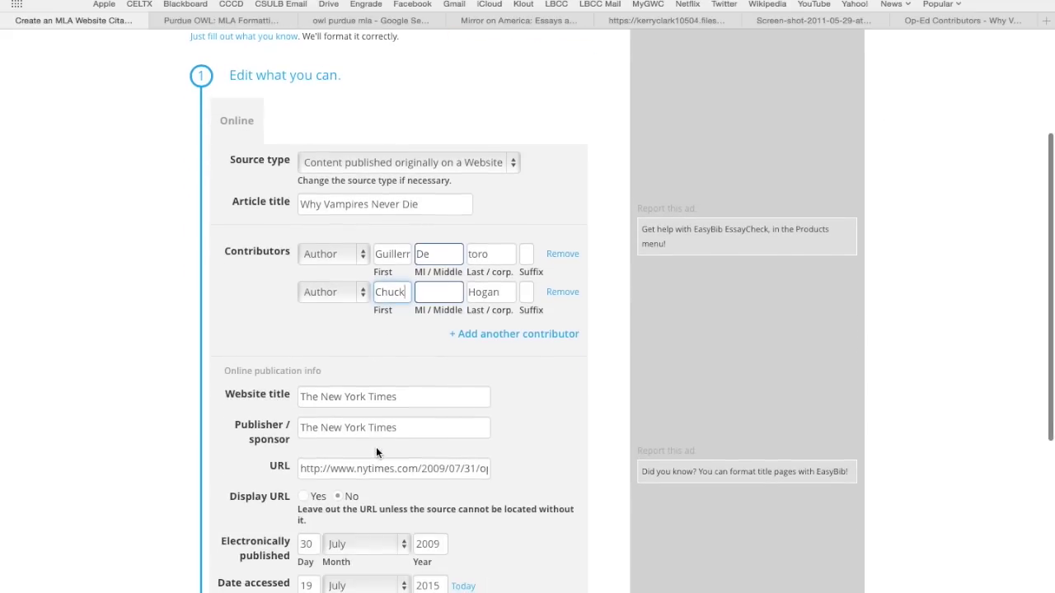
pyautogui.click(428, 254)
pyautogui.press('BackSpace')
pyautogui.press('BackSpace')
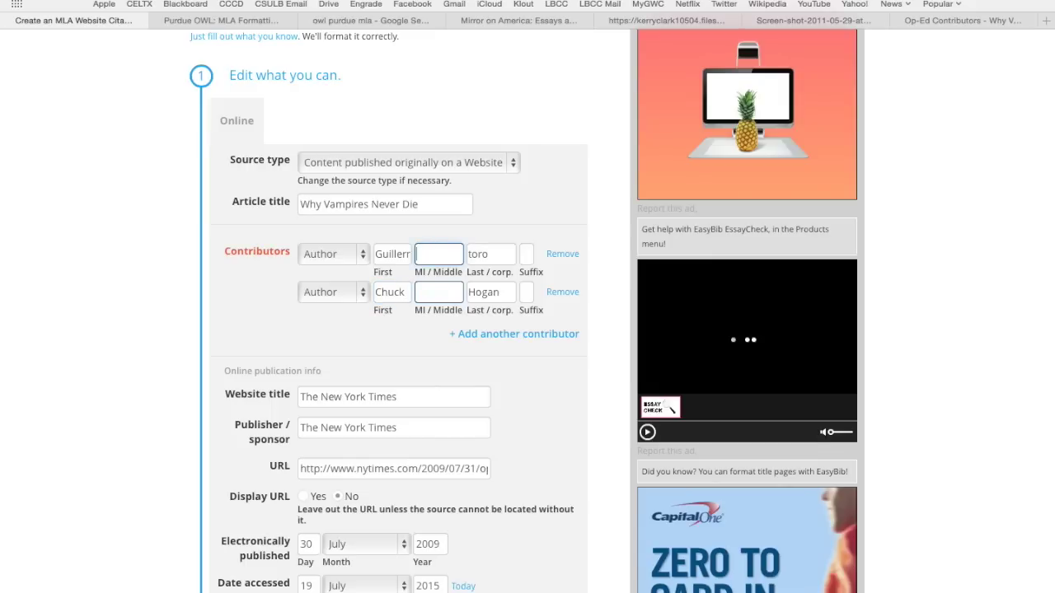
pyautogui.click(491, 254)
pyautogui.press('BackSpace')
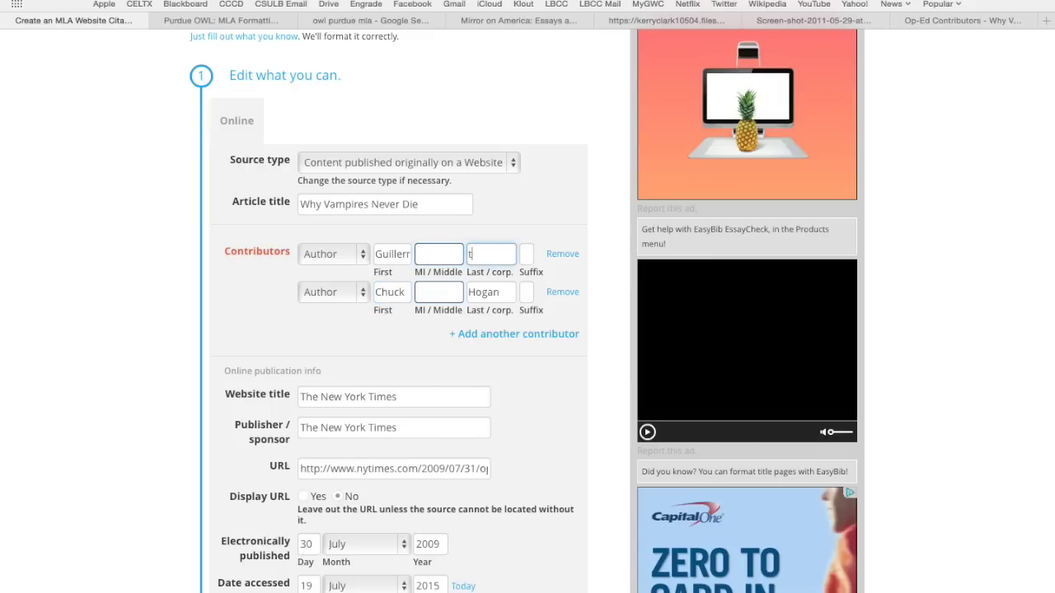
pyautogui.press('BackSpace')
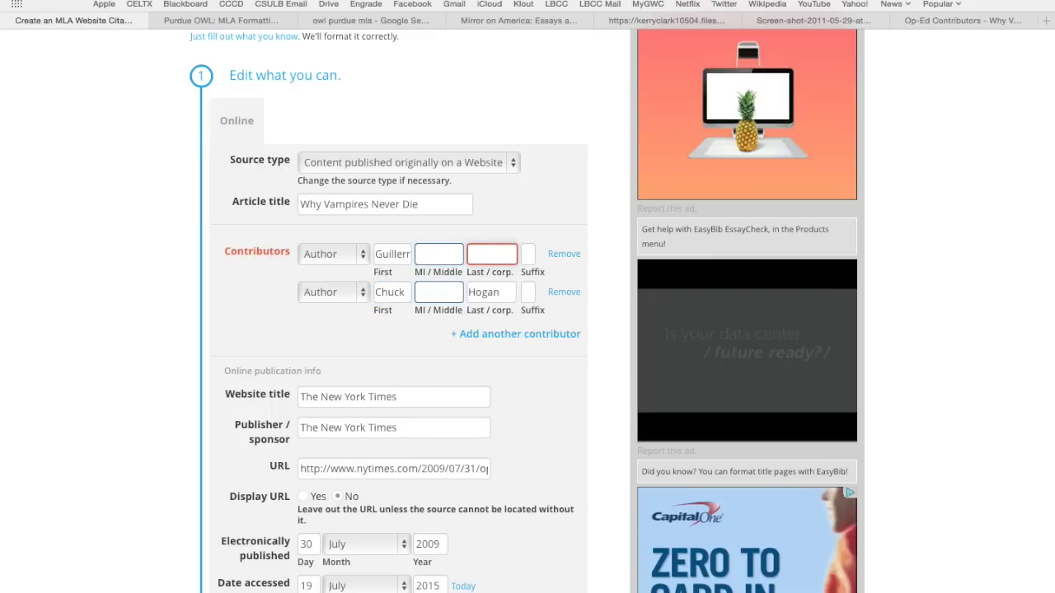
pyautogui.write('del Toro')
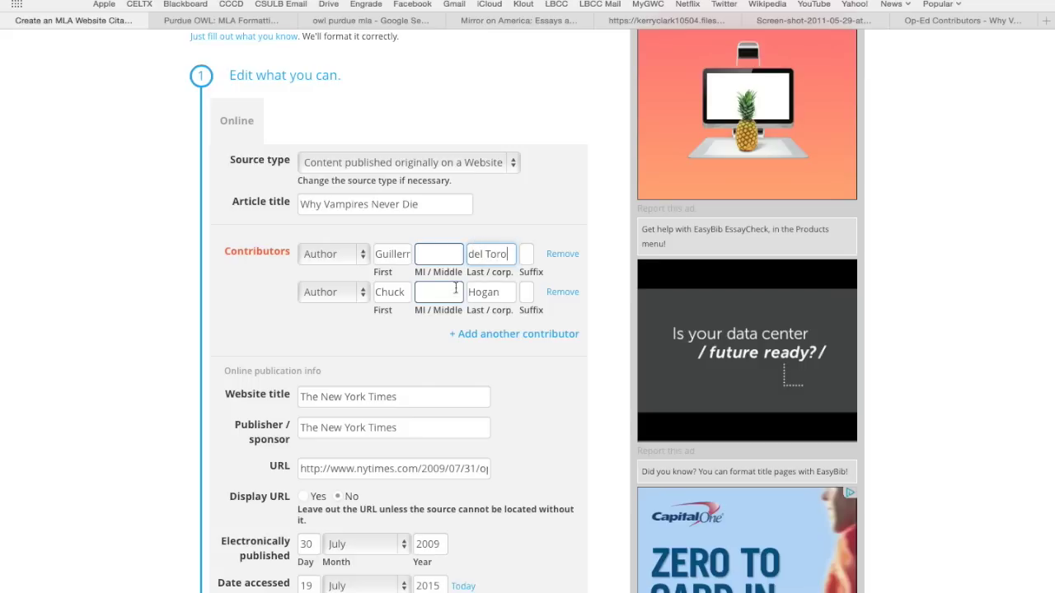
# - Check the online publication details, create the citation, and review the finished entry in the citation list
pyautogui.scroll(-4, 456, 288)
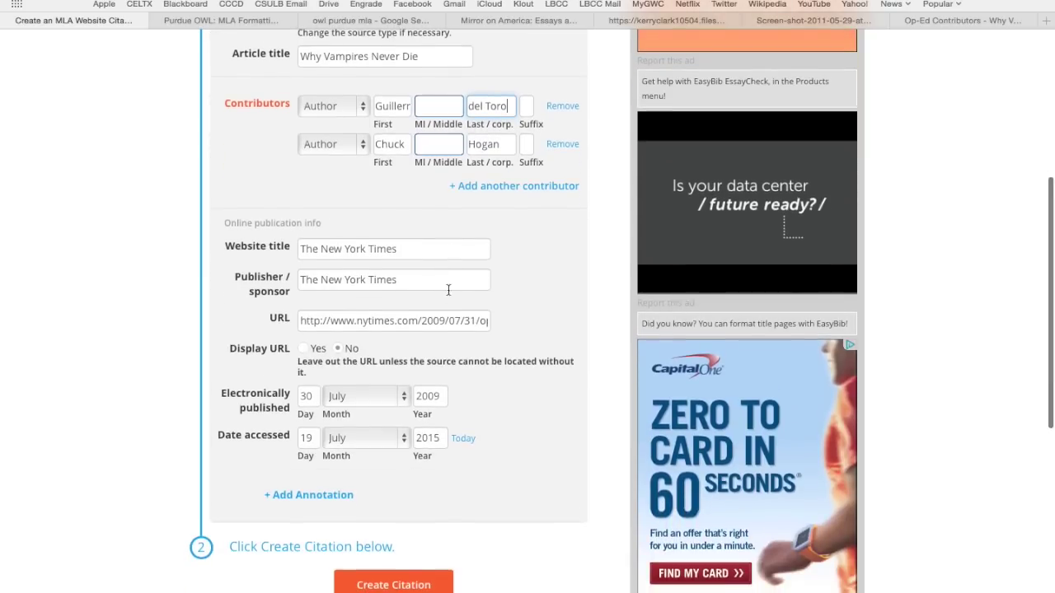
pyautogui.scroll(-1, 235, 249)
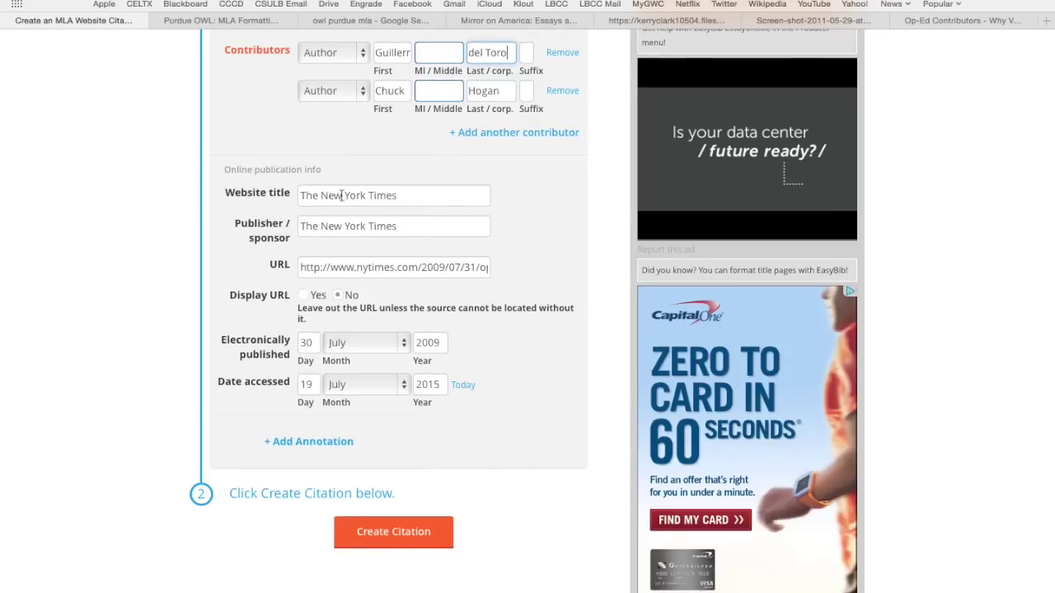
pyautogui.scroll(-2, 437, 231)
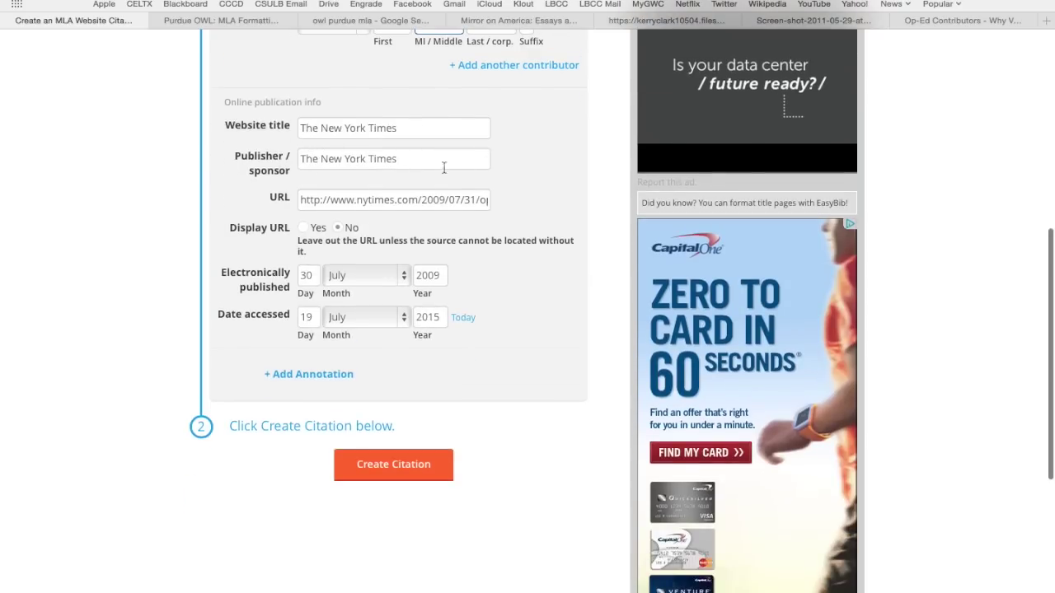
pyautogui.scroll(-1, 478, 168)
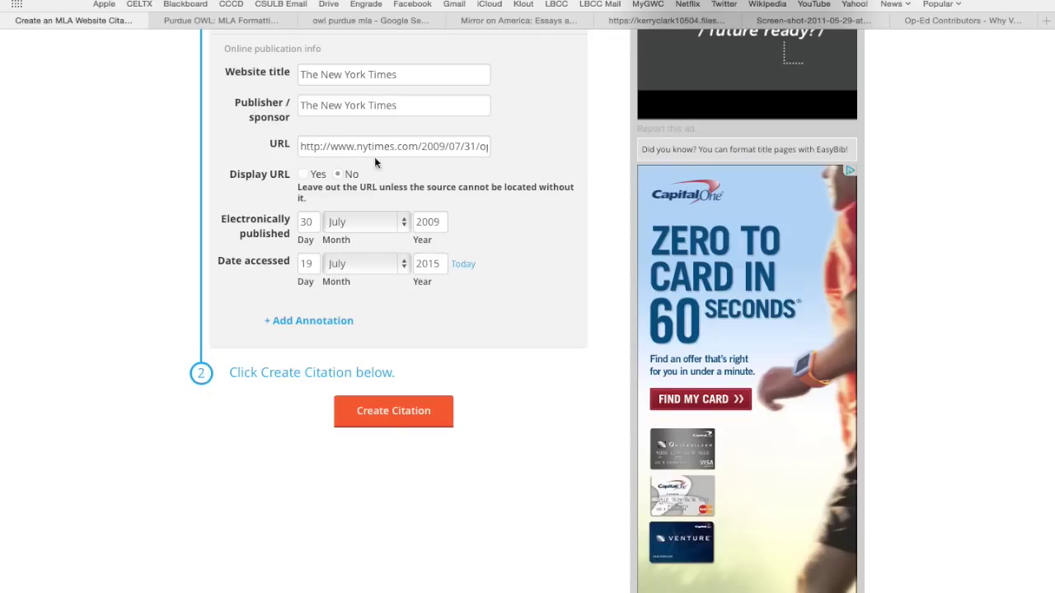
pyautogui.scroll(-5, 389, 131)
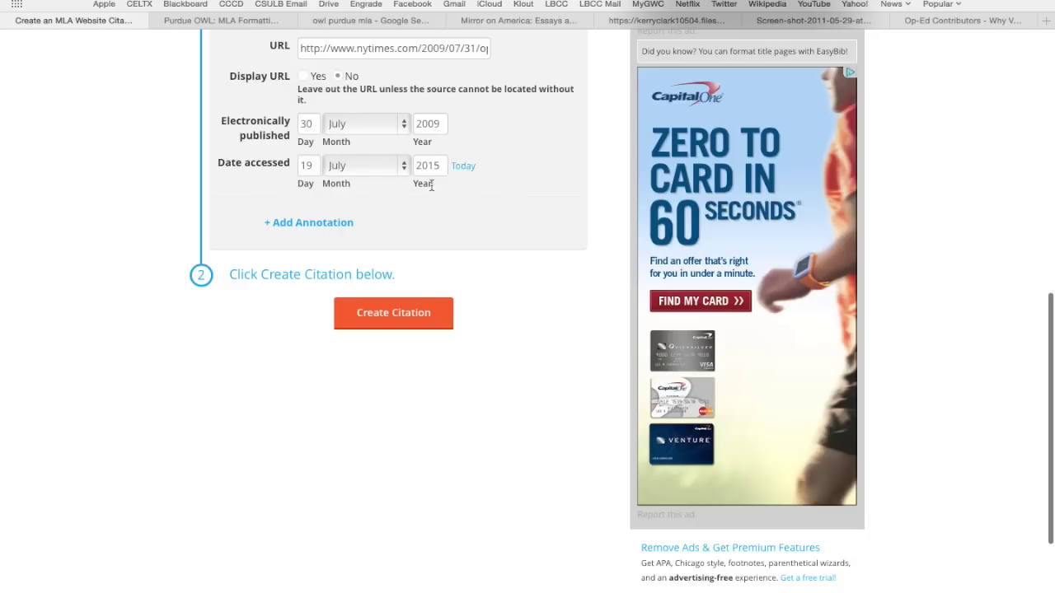
pyautogui.click(411, 324)
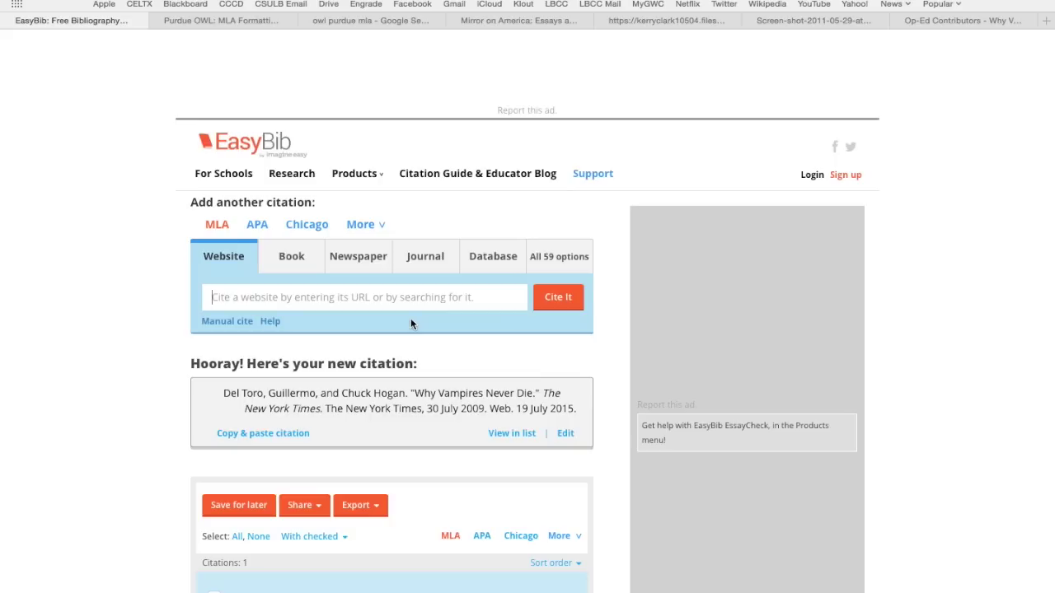
pyautogui.scroll(-5, 407, 399)
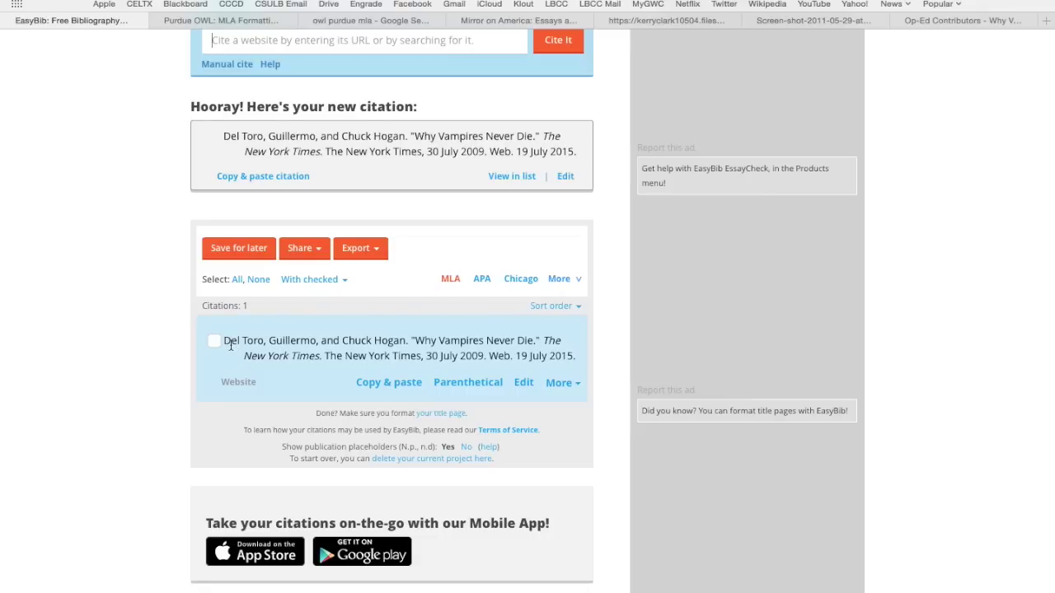
pyautogui.scroll(2, 231, 346)
pyautogui.scroll(3, 230, 345)
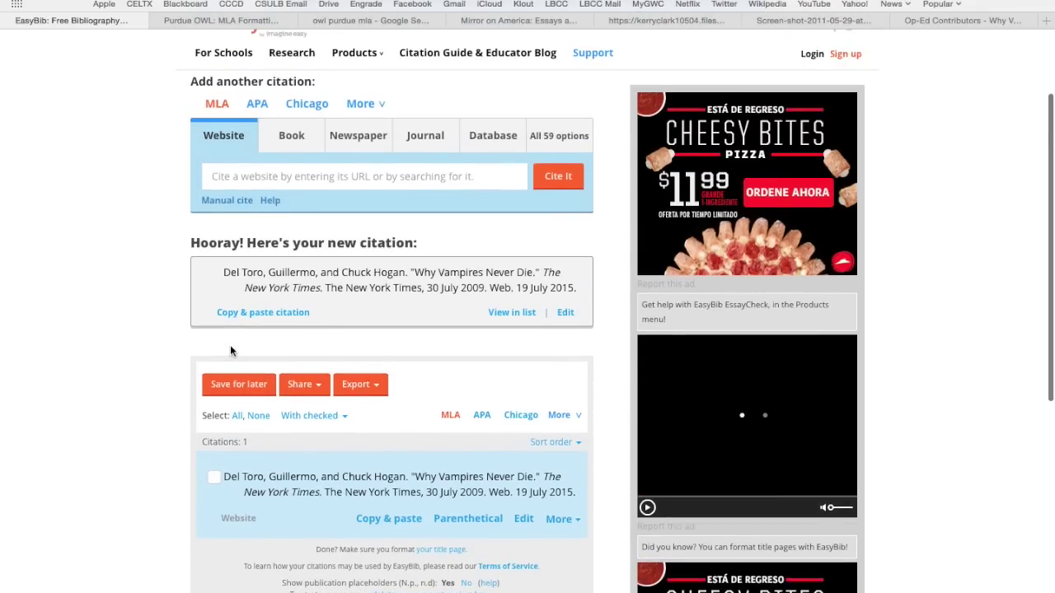
pyautogui.scroll(-4, 230, 345)
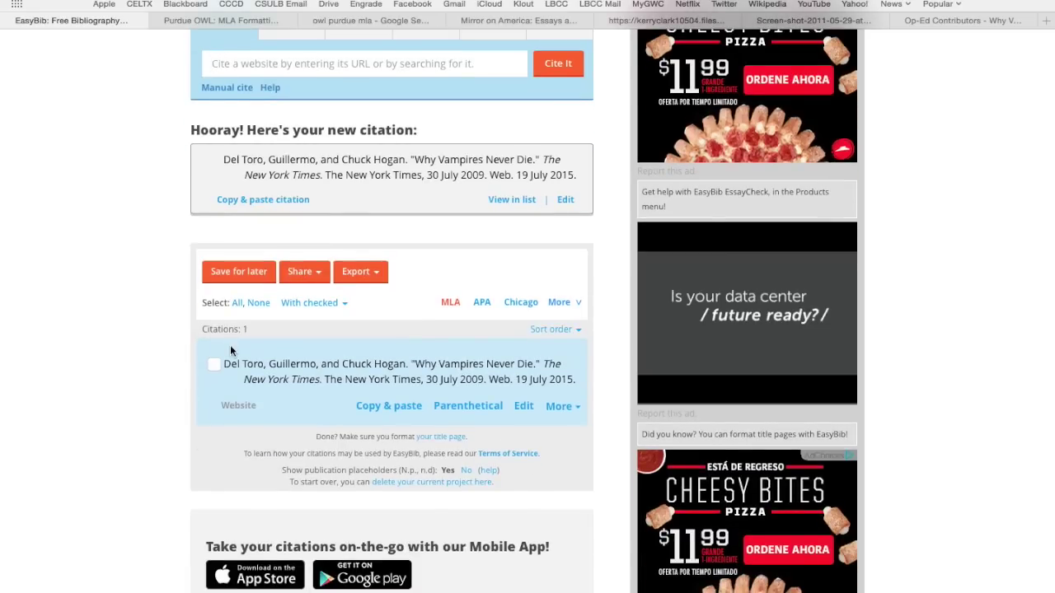
pyautogui.scroll(3, 230, 345)
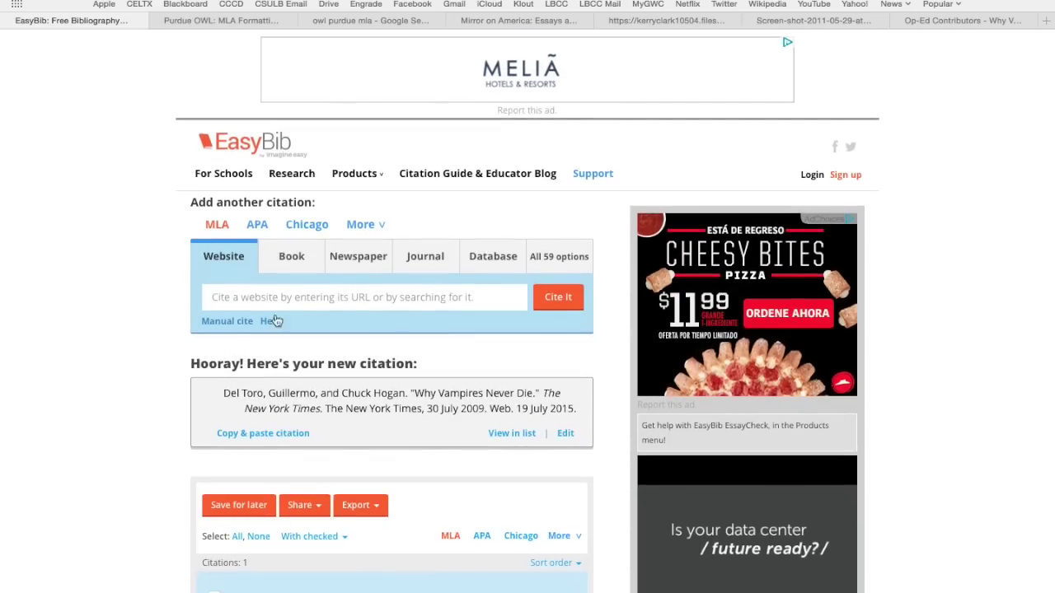
# - Switch to the scanned essay "Why We Crave Horror Movies" and examine its title, author, page numbers and publication details
pyautogui.click(672, 21)
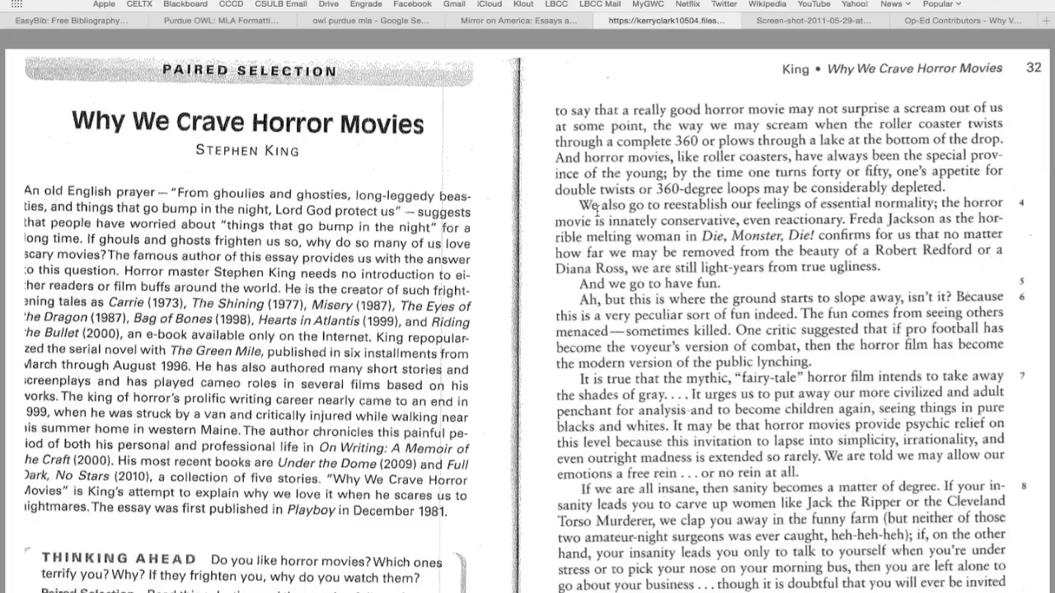
pyautogui.scroll(-20, 597, 211)
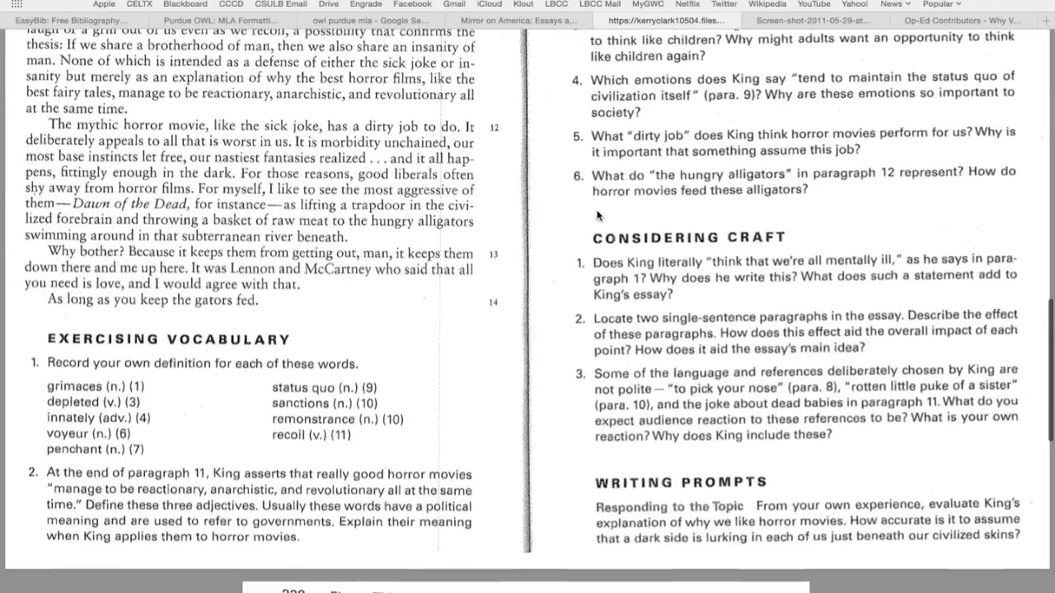
pyautogui.scroll(-5, 597, 216)
pyautogui.scroll(3, 597, 215)
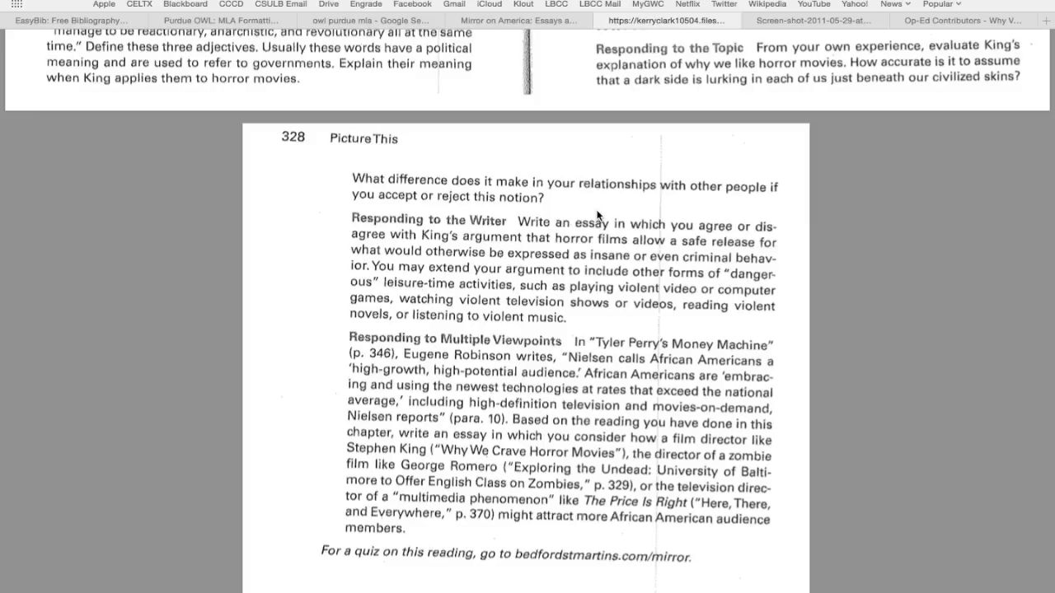
pyautogui.scroll(4, 597, 214)
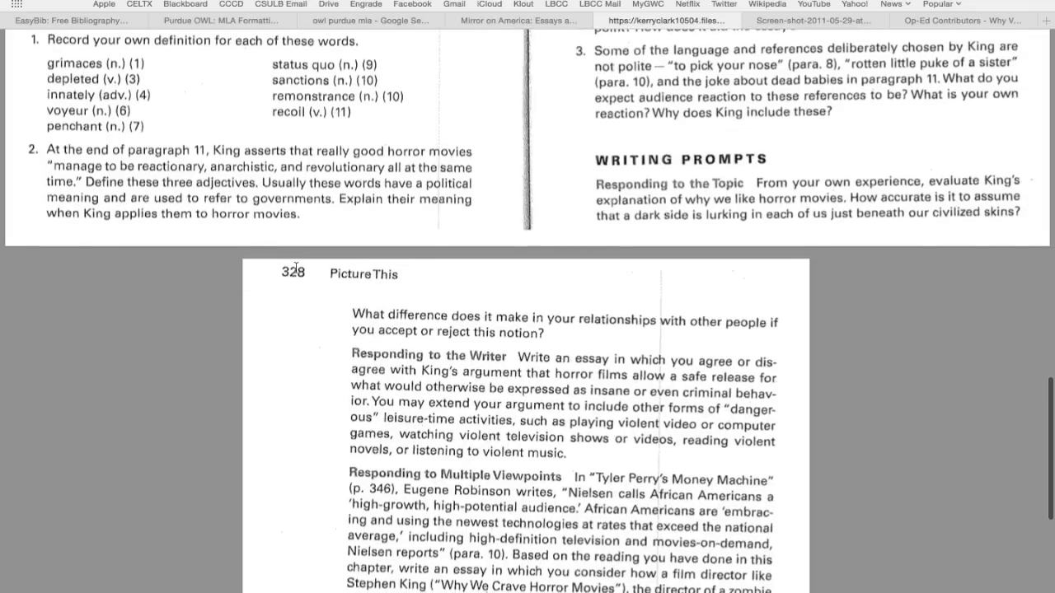
pyautogui.scroll(-1, 311, 319)
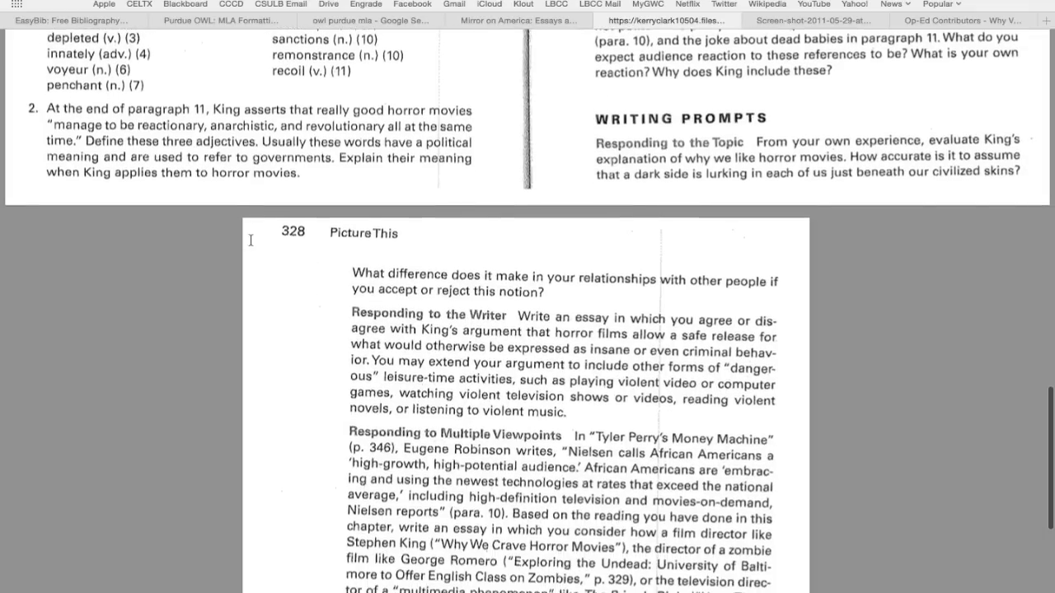
pyautogui.scroll(14, 250, 240)
pyautogui.scroll(-8, 250, 240)
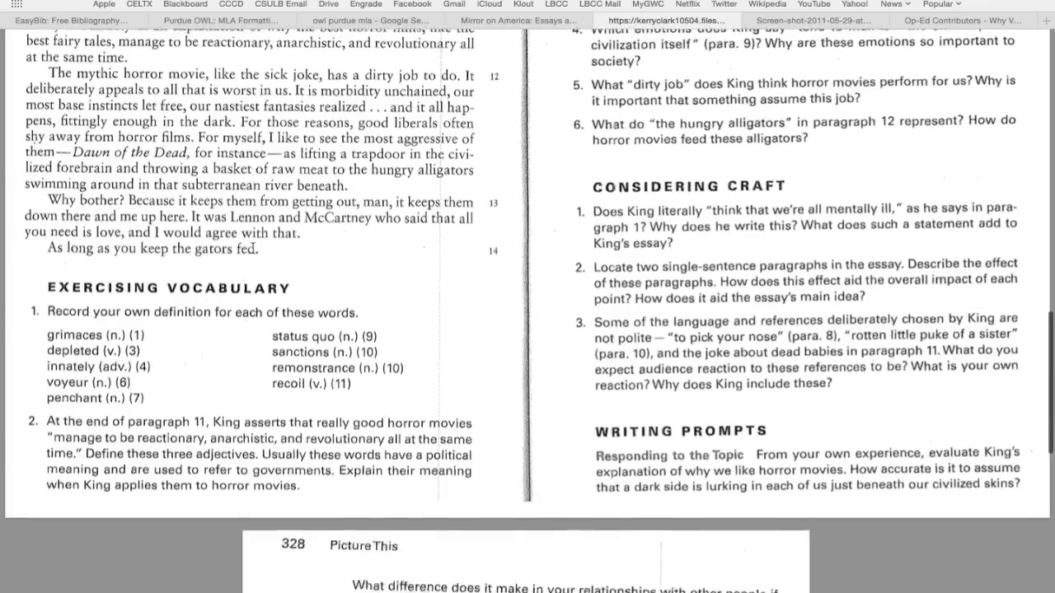
pyautogui.scroll(-4, 268, 240)
pyautogui.scroll(20, 572, 130)
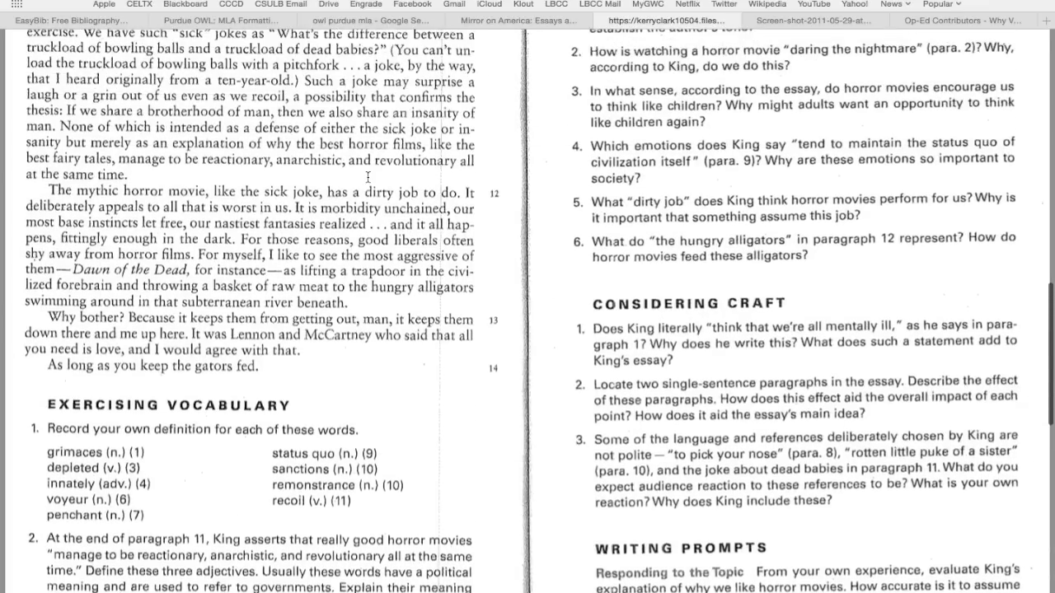
pyautogui.scroll(7, 684, 187)
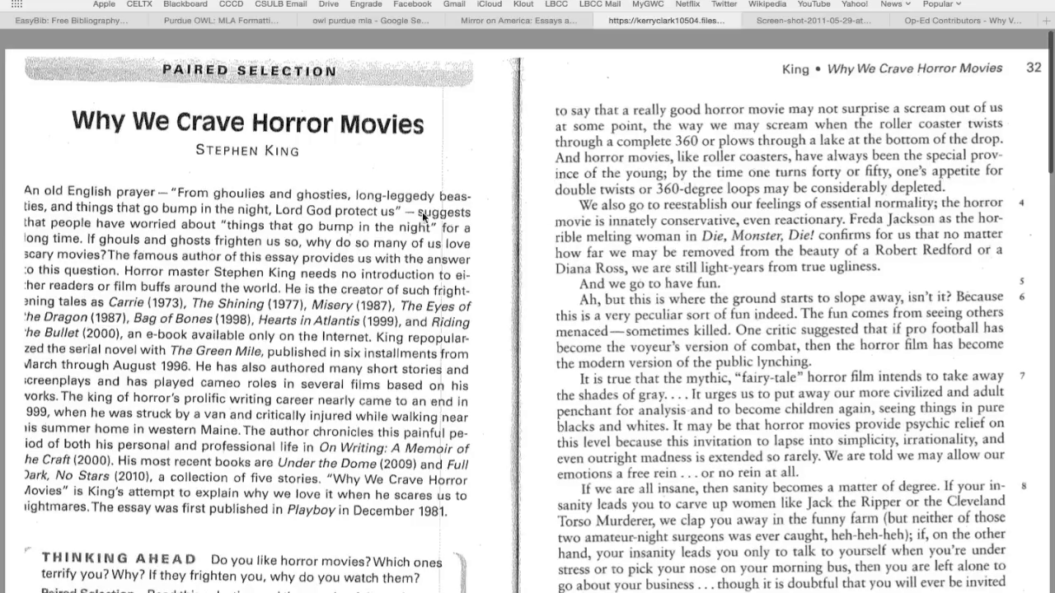
pyautogui.scroll(-3, 272, 204)
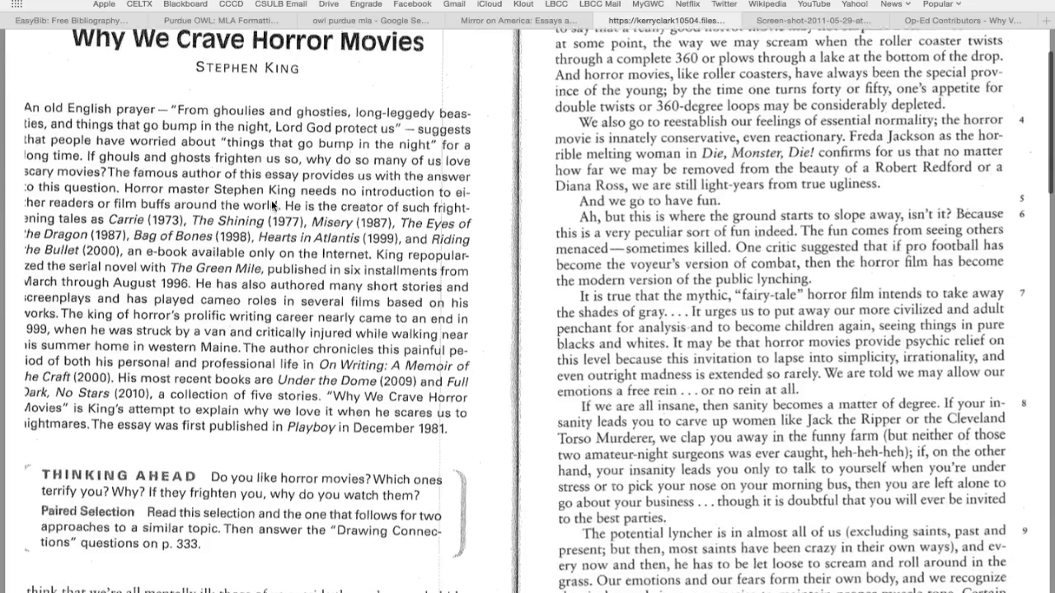
pyautogui.scroll(-20, 272, 204)
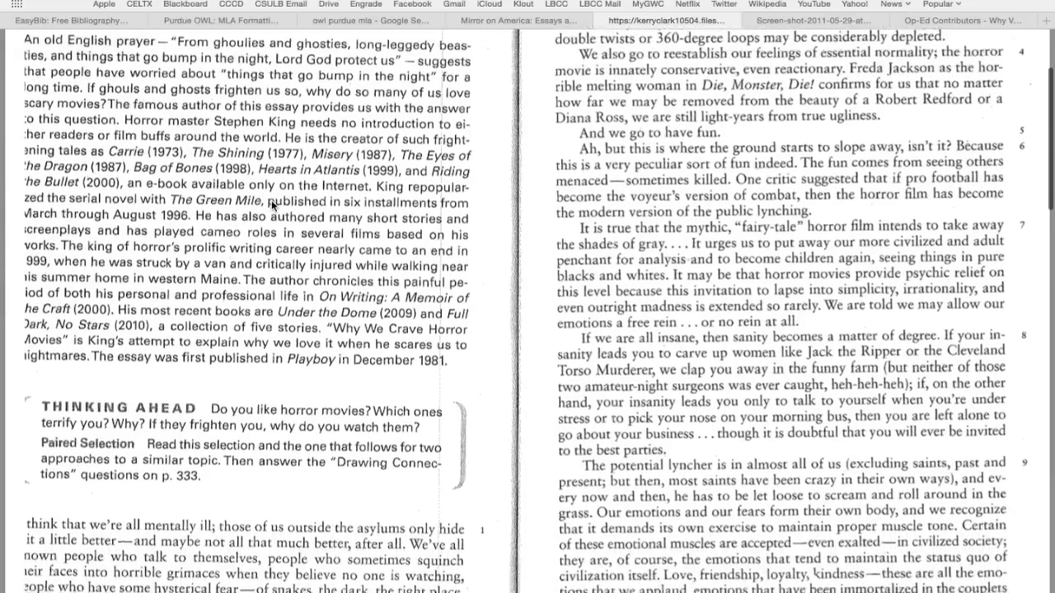
pyautogui.scroll(-8, 271, 199)
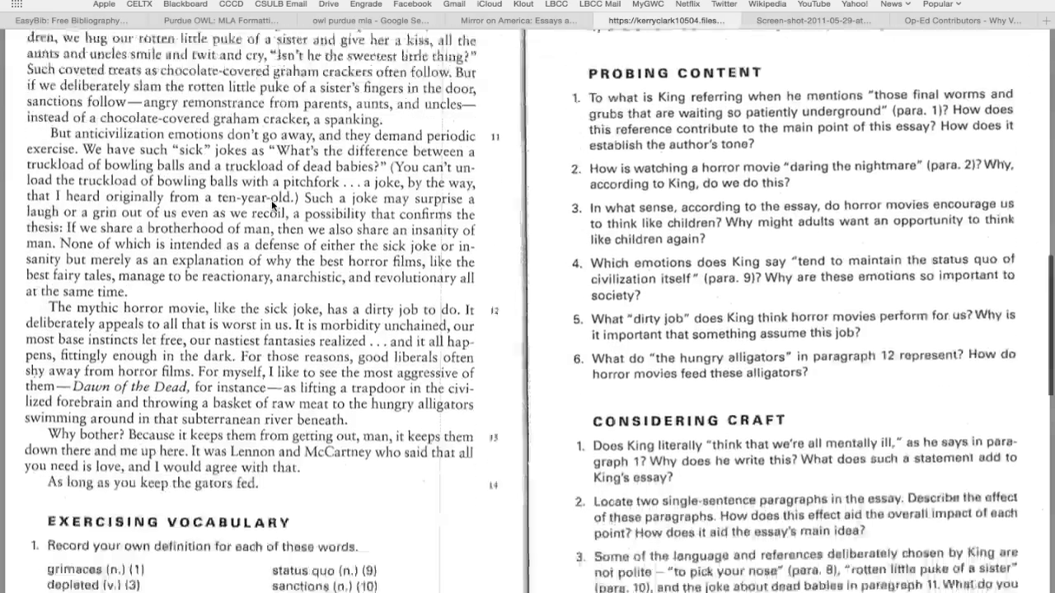
pyautogui.scroll(20, 272, 204)
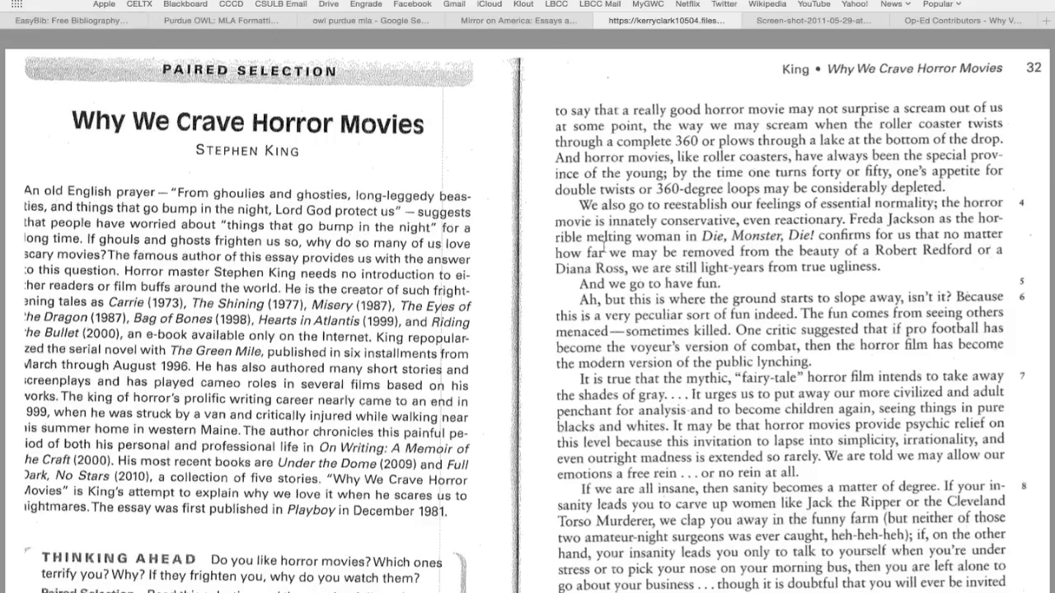
pyautogui.click(547, 21)
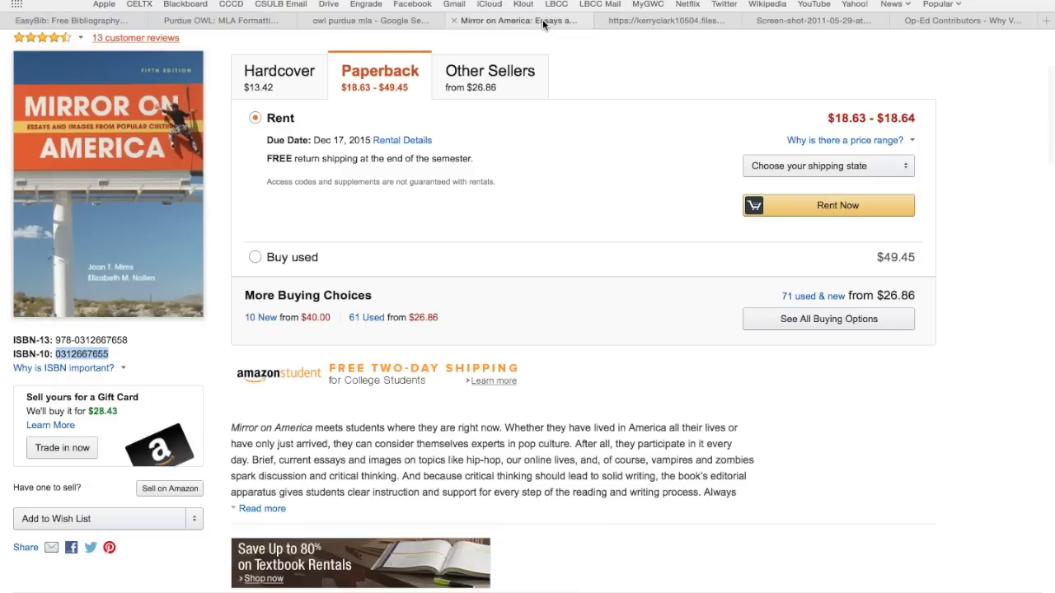
pyautogui.scroll(3, 498, 225)
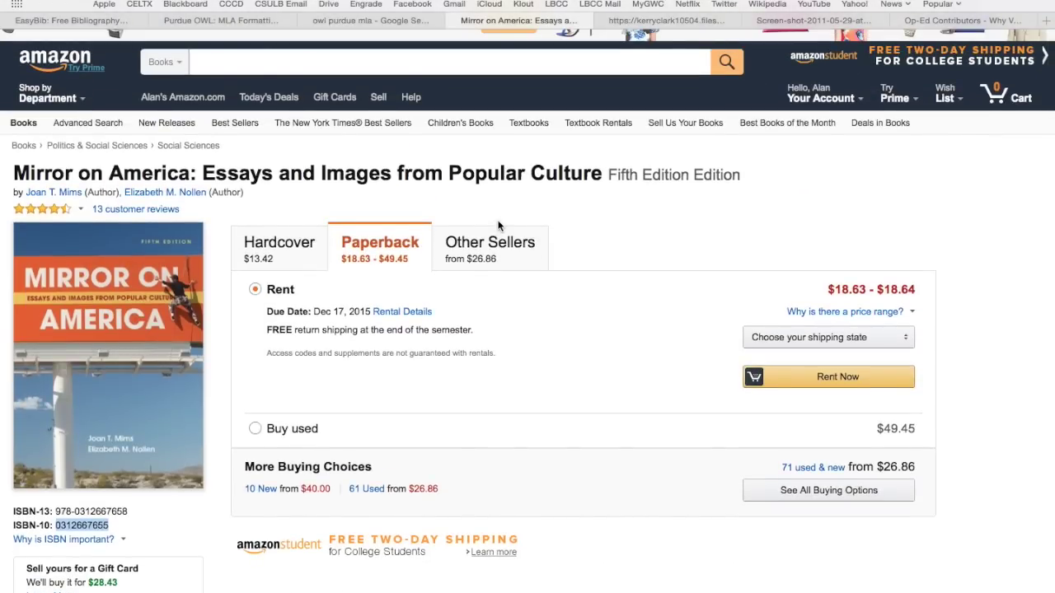
pyautogui.scroll(-2, 498, 225)
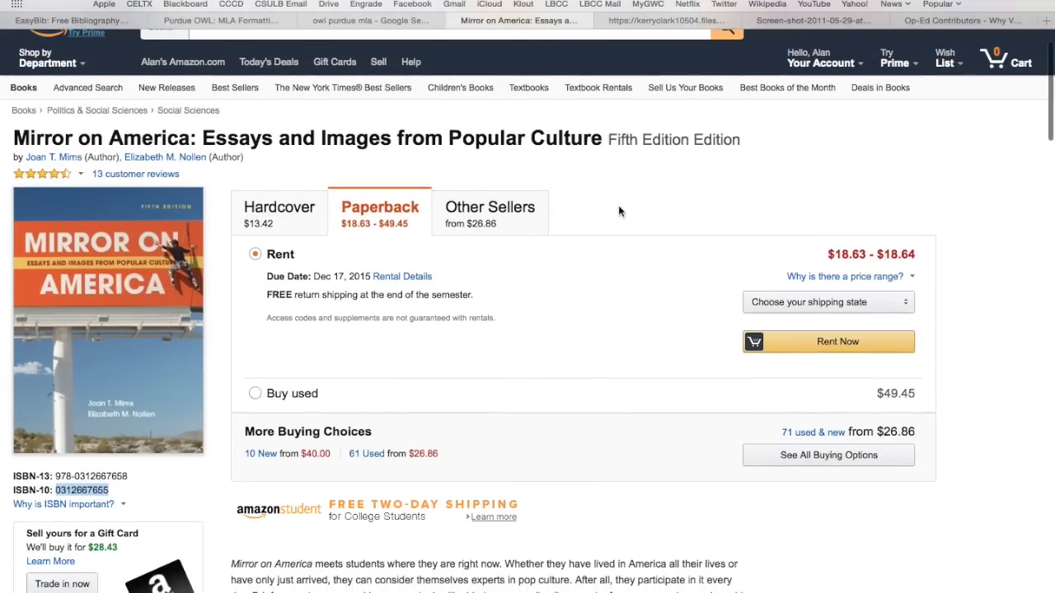
pyautogui.scroll(-2, 619, 209)
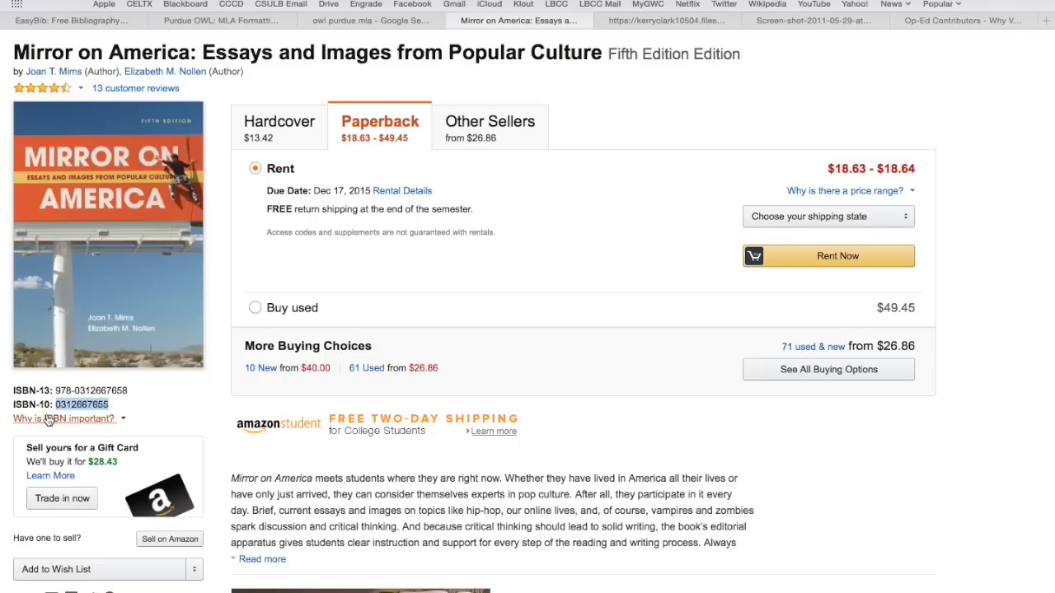
pyautogui.click(126, 393)
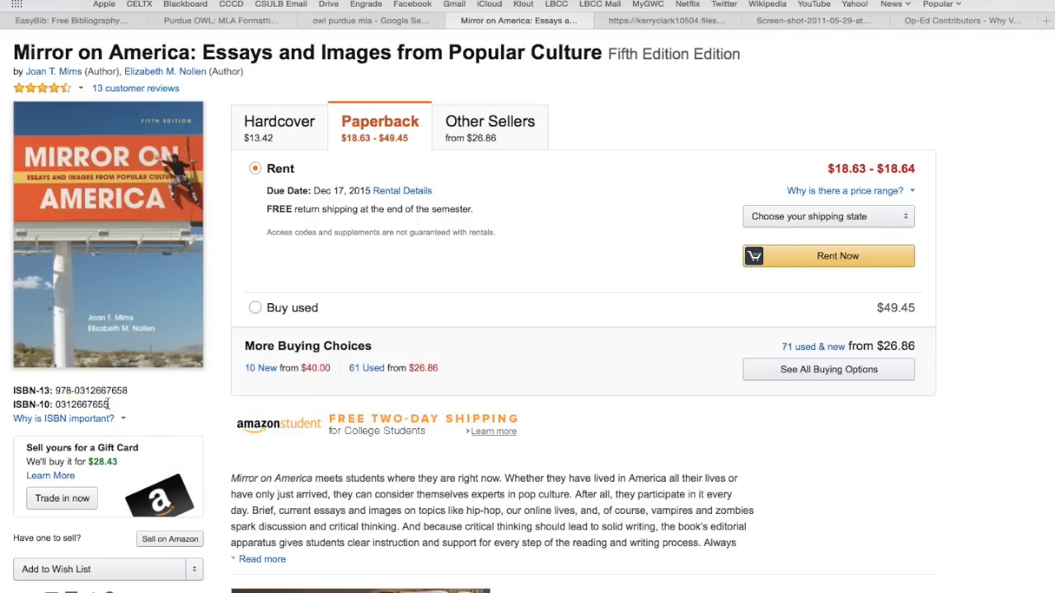
pyautogui.moveTo(108, 404); pyautogui.dragTo(57, 405)
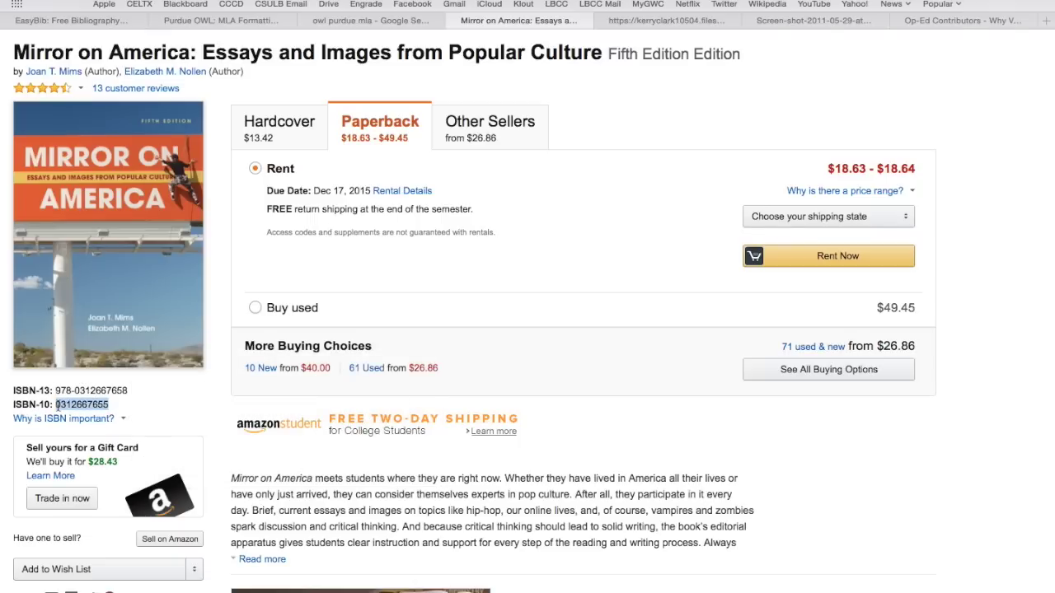
pyautogui.moveTo(74, 1)
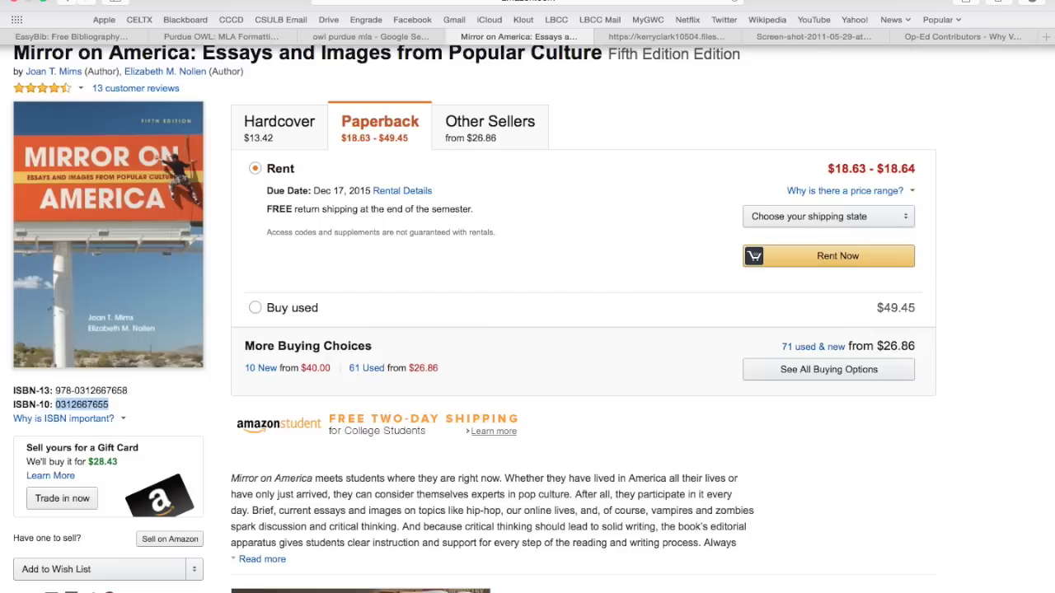
pyautogui.click(124, 1)
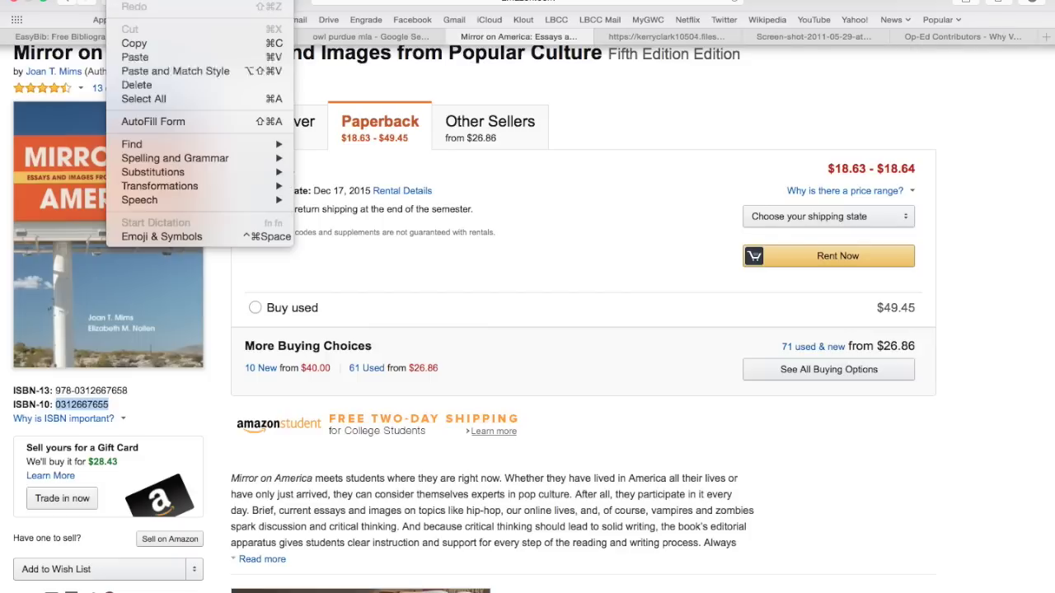
pyautogui.click(139, 43)
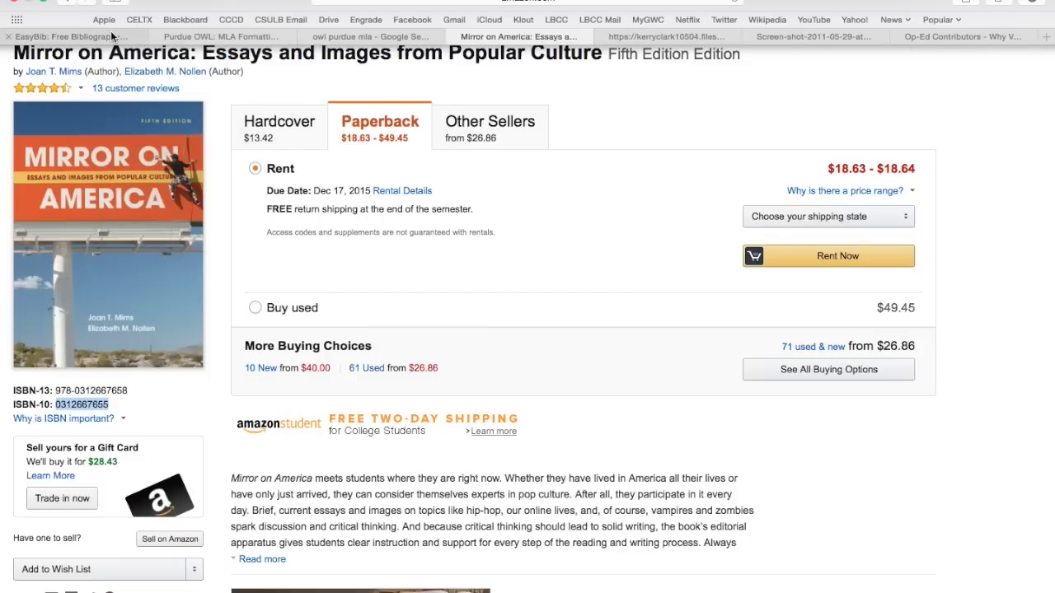
pyautogui.click(110, 35)
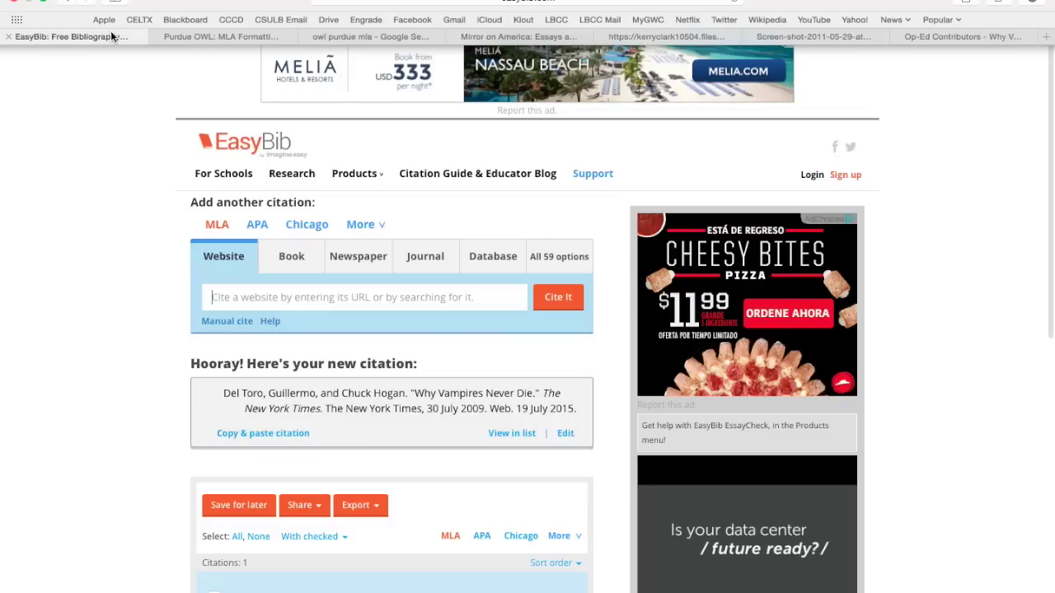
pyautogui.click(302, 273)
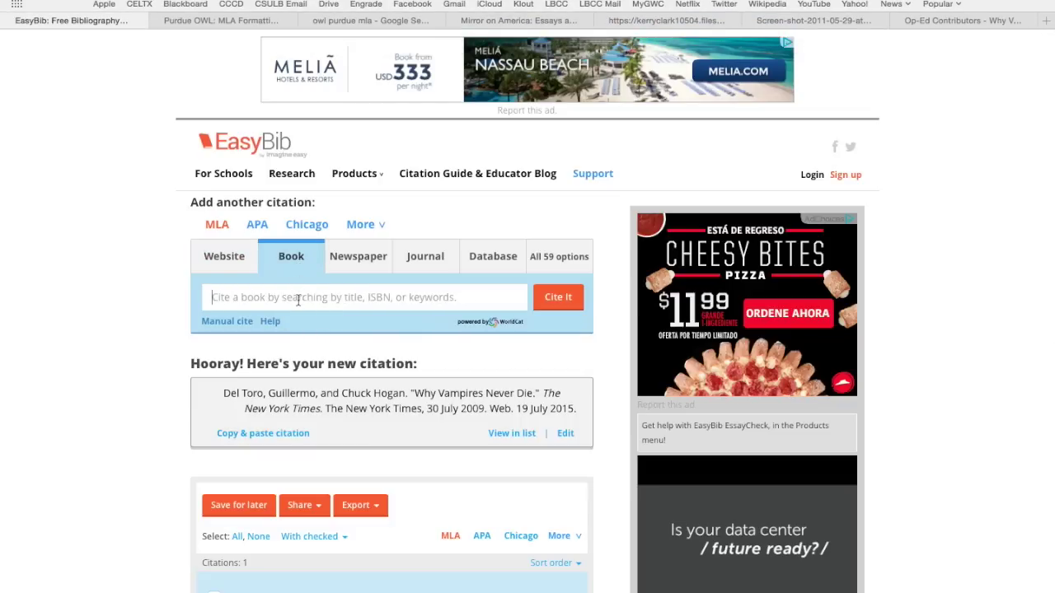
pyautogui.click(94, 0)
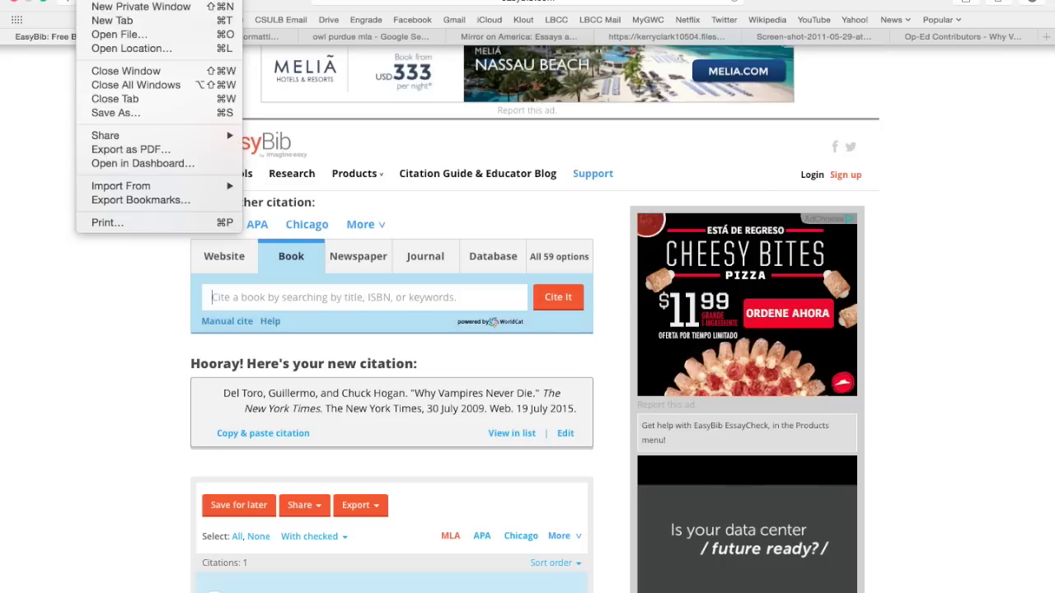
pyautogui.moveTo(124, 0)
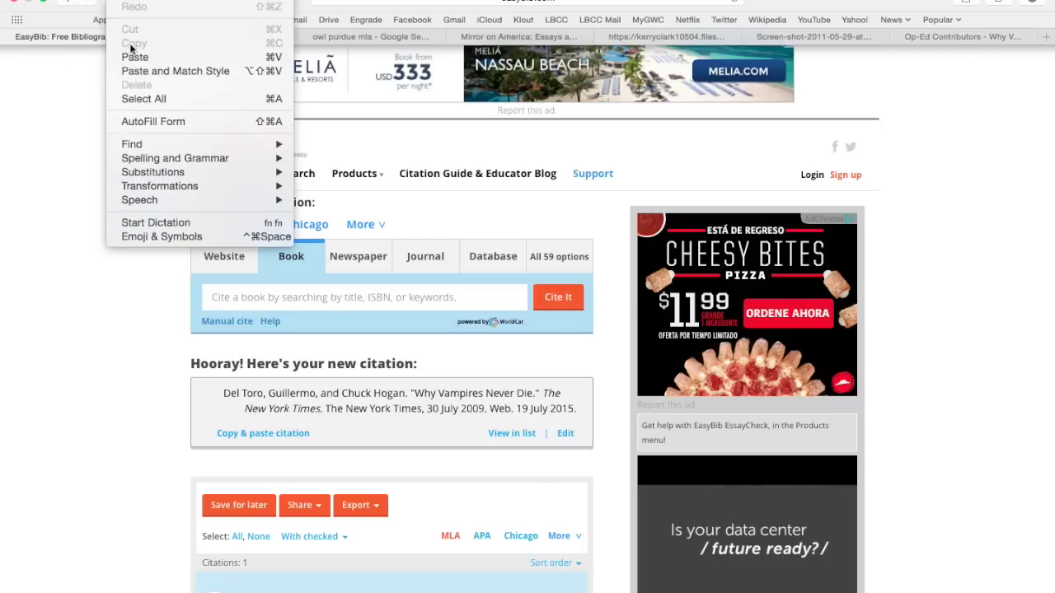
pyautogui.click(132, 57)
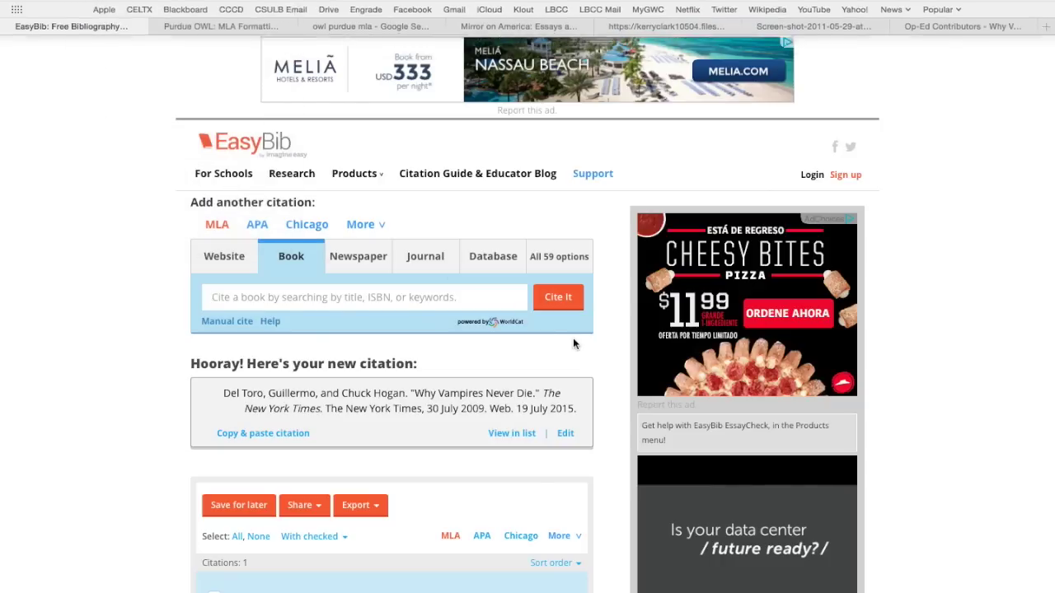
pyautogui.click(543, 296)
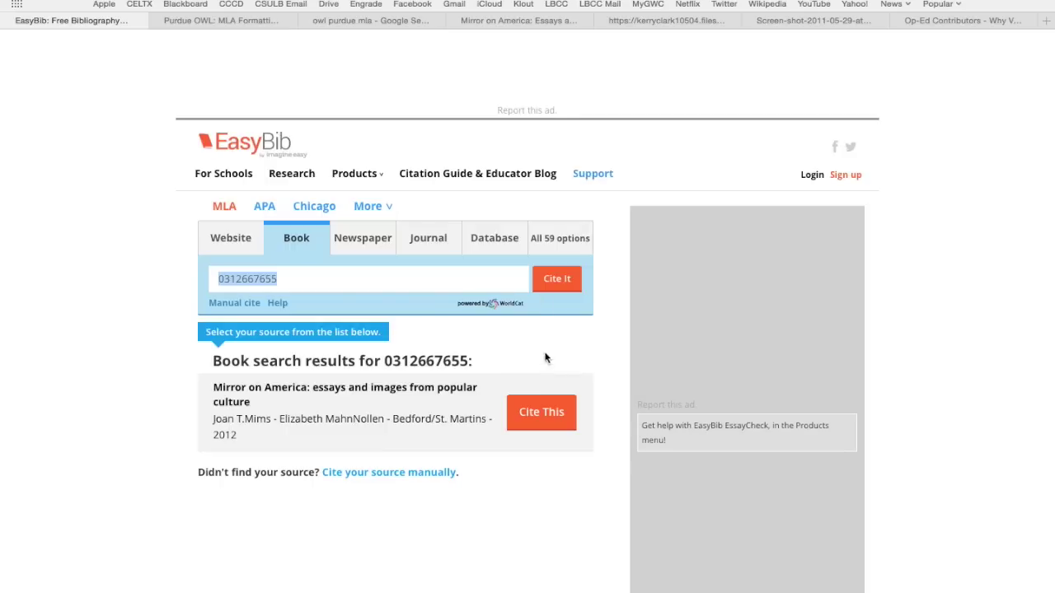
# - Cite the Mirror on America search result and change what is being cited to a chapter or section
pyautogui.scroll(-4, 526, 375)
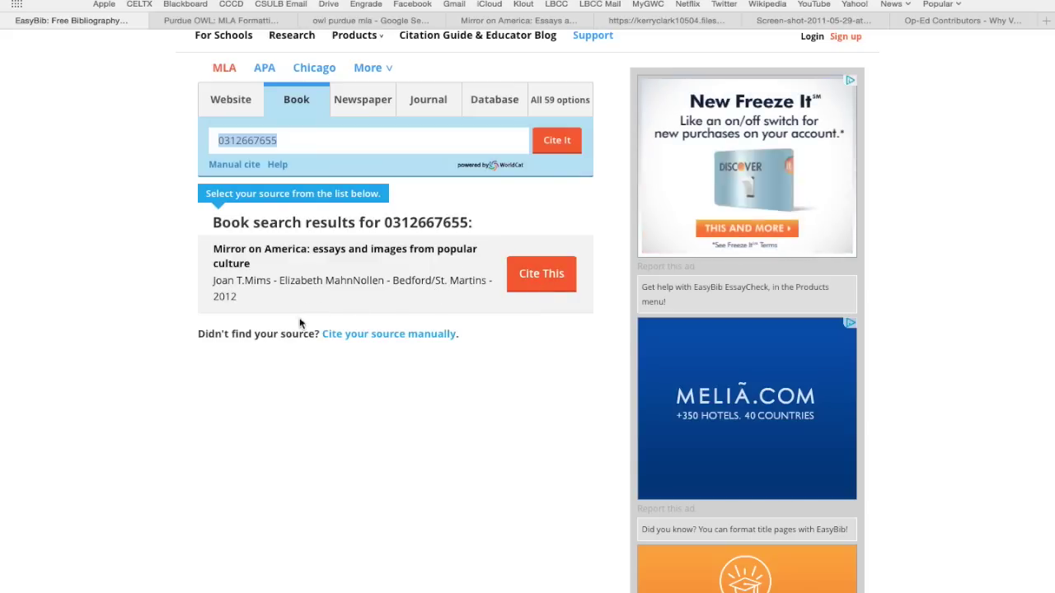
pyautogui.click(557, 273)
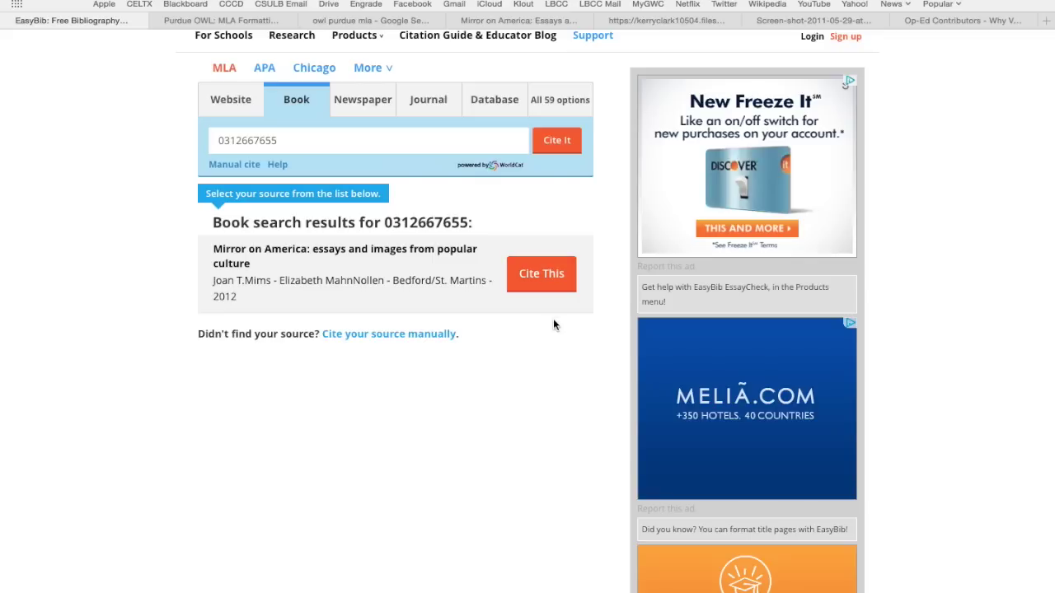
pyautogui.click(541, 275)
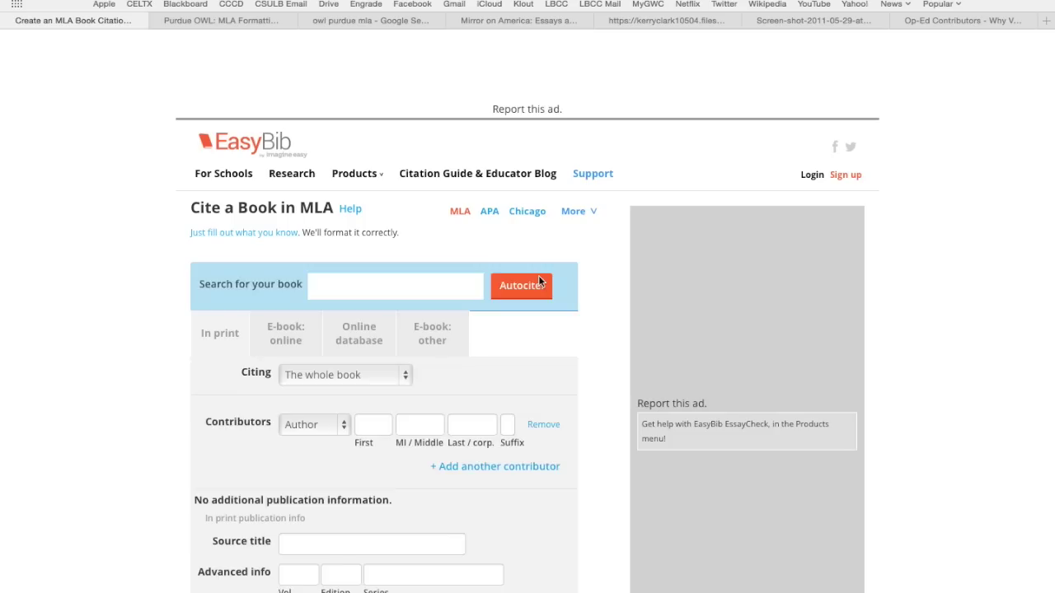
pyautogui.scroll(-3, 551, 313)
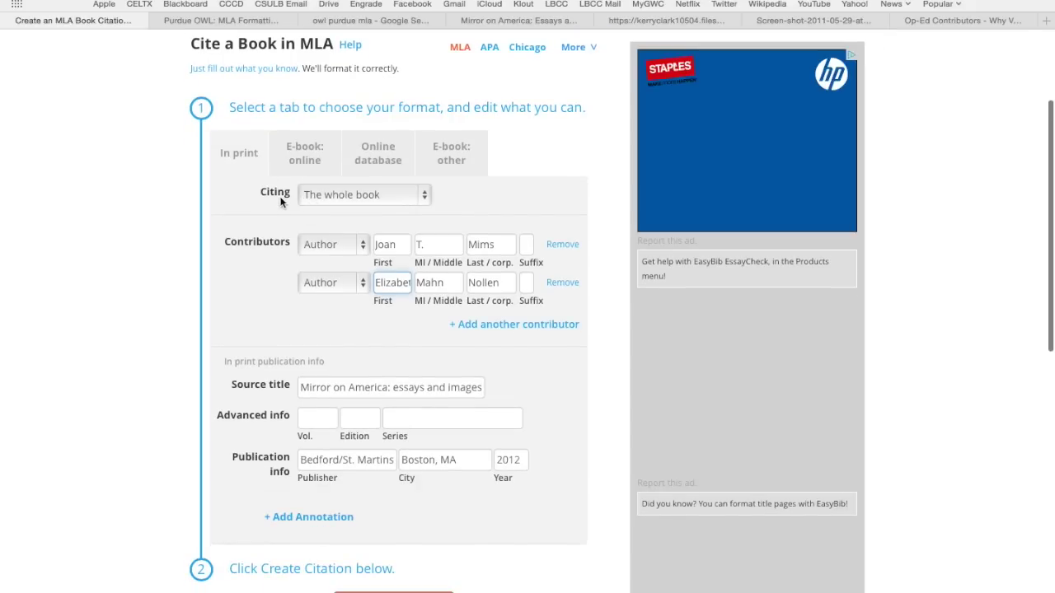
pyautogui.click(354, 203)
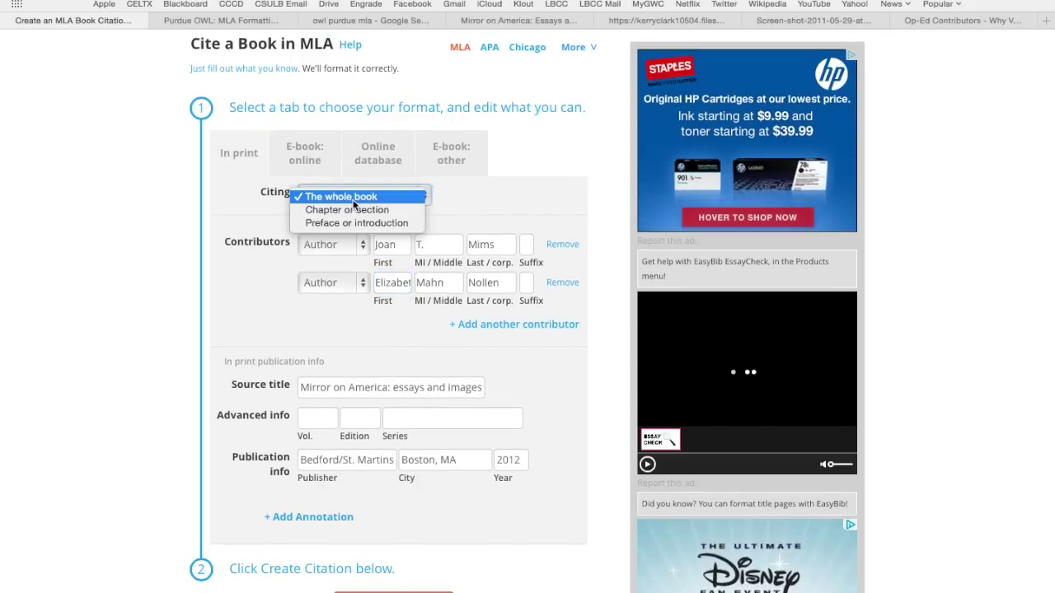
pyautogui.click(396, 210)
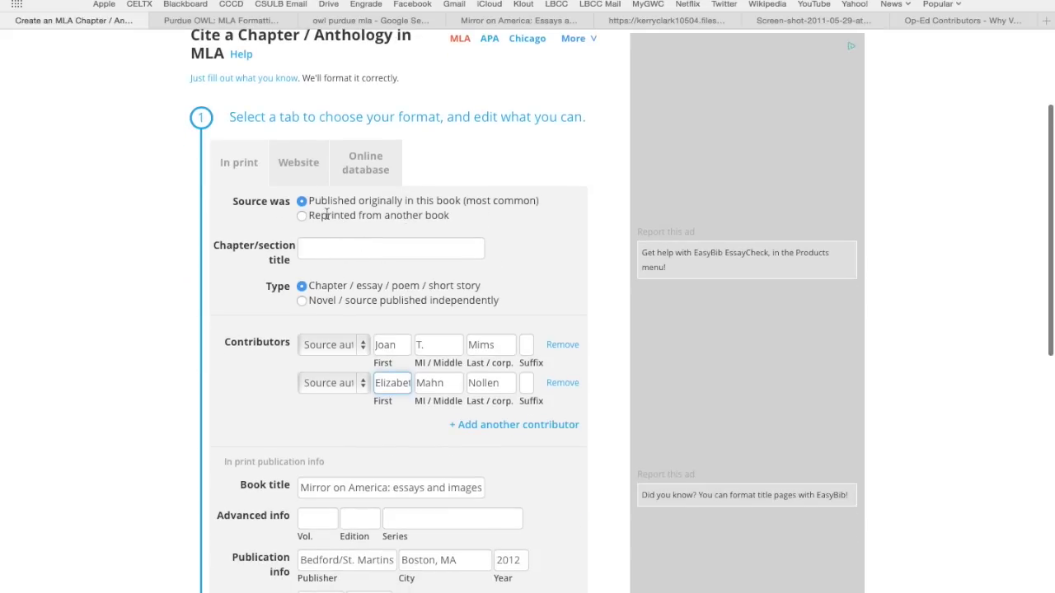
# - Enter "Why We Crave Horror Movies" as the chapter/section title
pyautogui.click(331, 255)
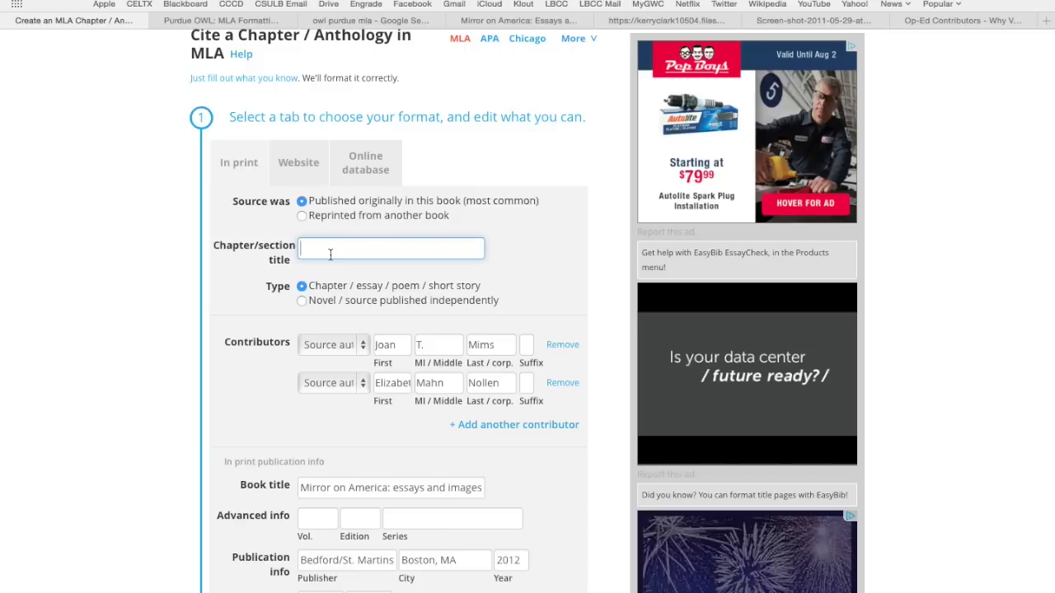
pyautogui.write('Why')
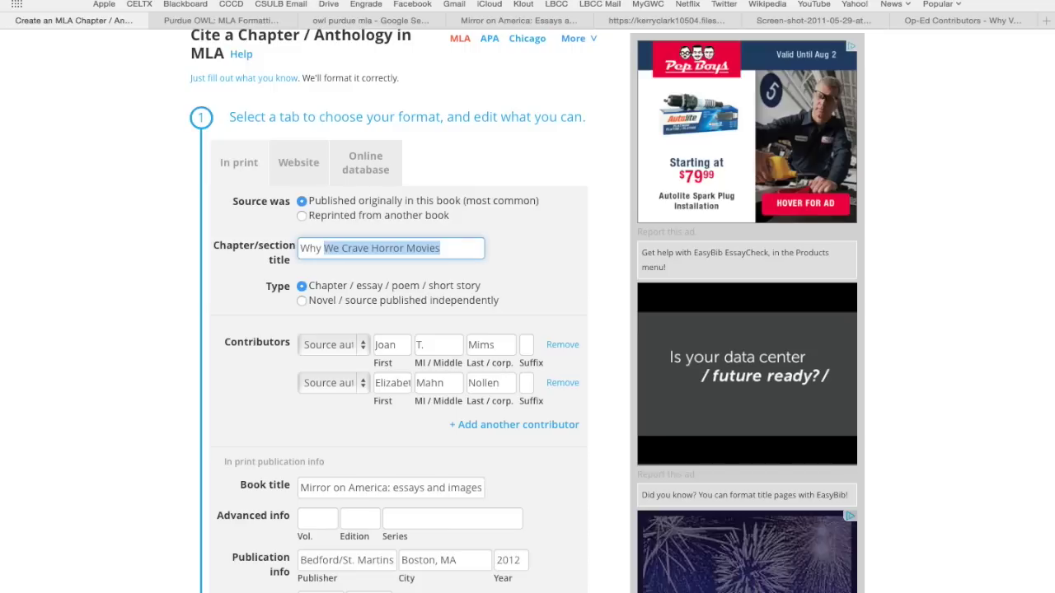
pyautogui.press('Return')
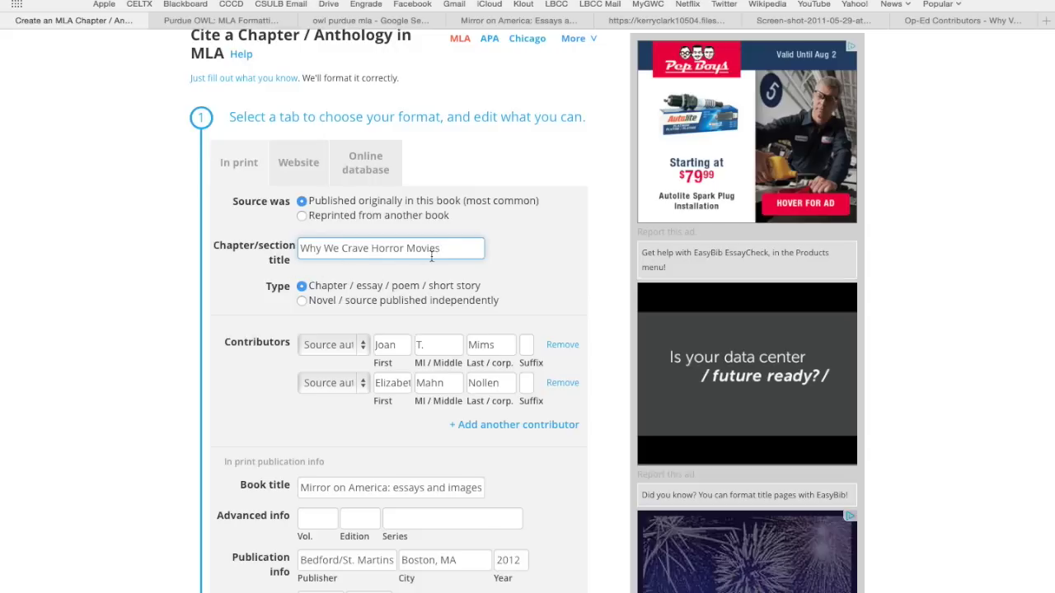
# - Add another contributor as section author, with first name Stephen and last name King
pyautogui.scroll(-1, 305, 239)
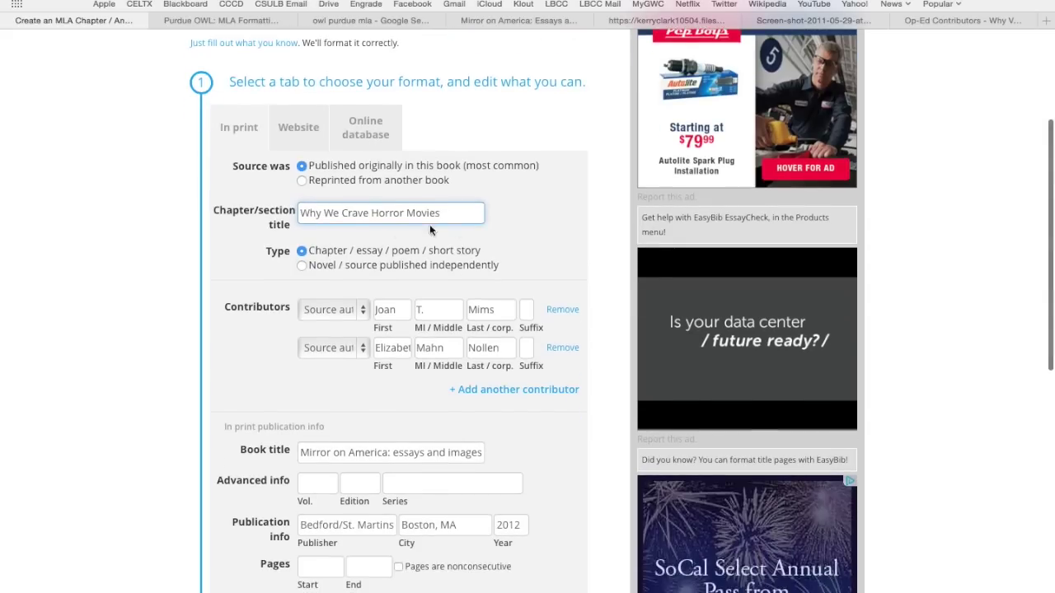
pyautogui.scroll(-1, 473, 243)
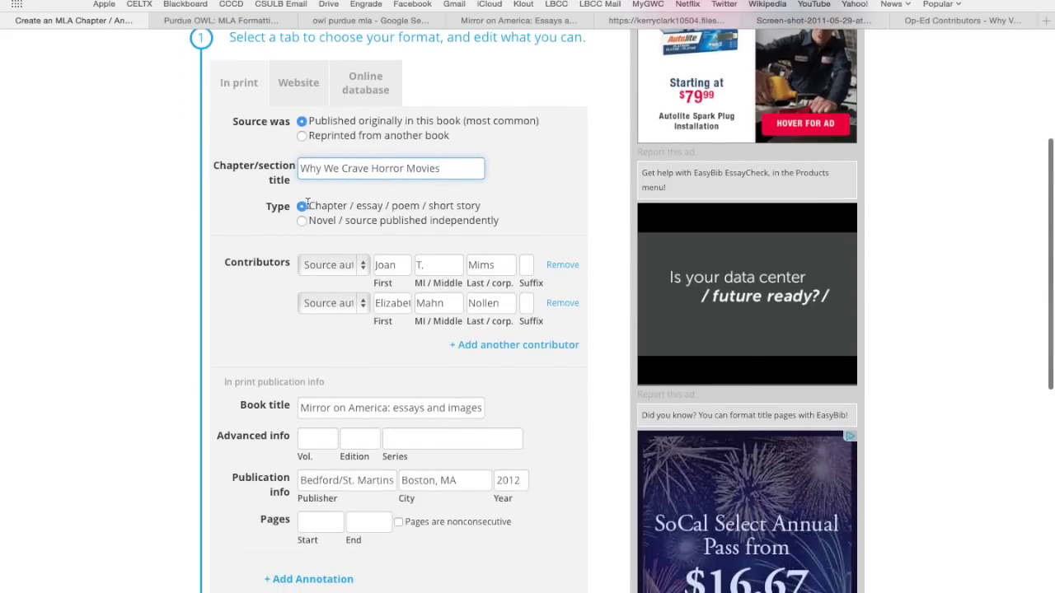
pyautogui.scroll(-4, 249, 259)
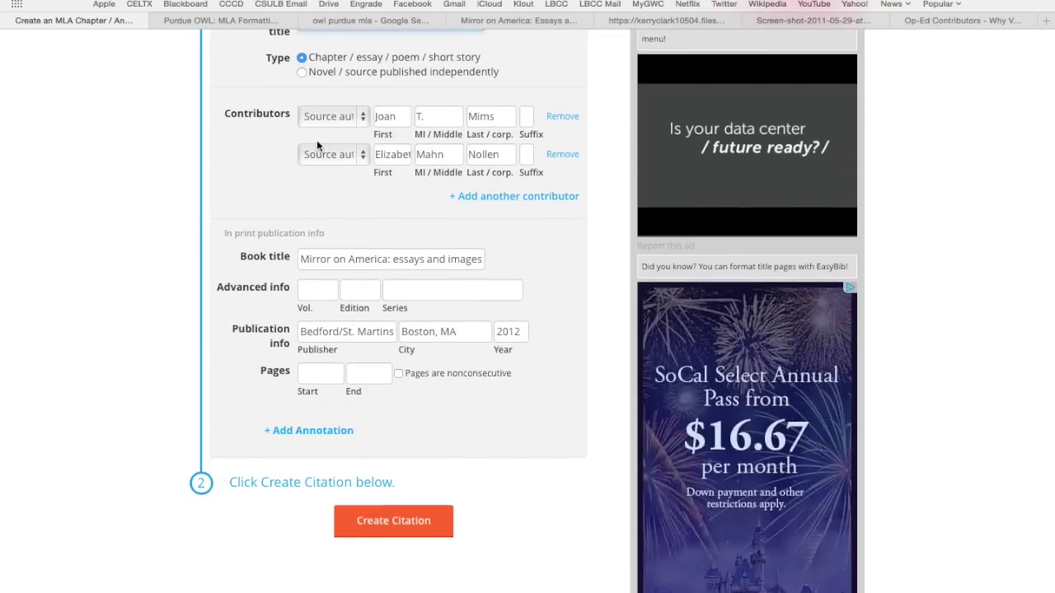
pyautogui.click(485, 197)
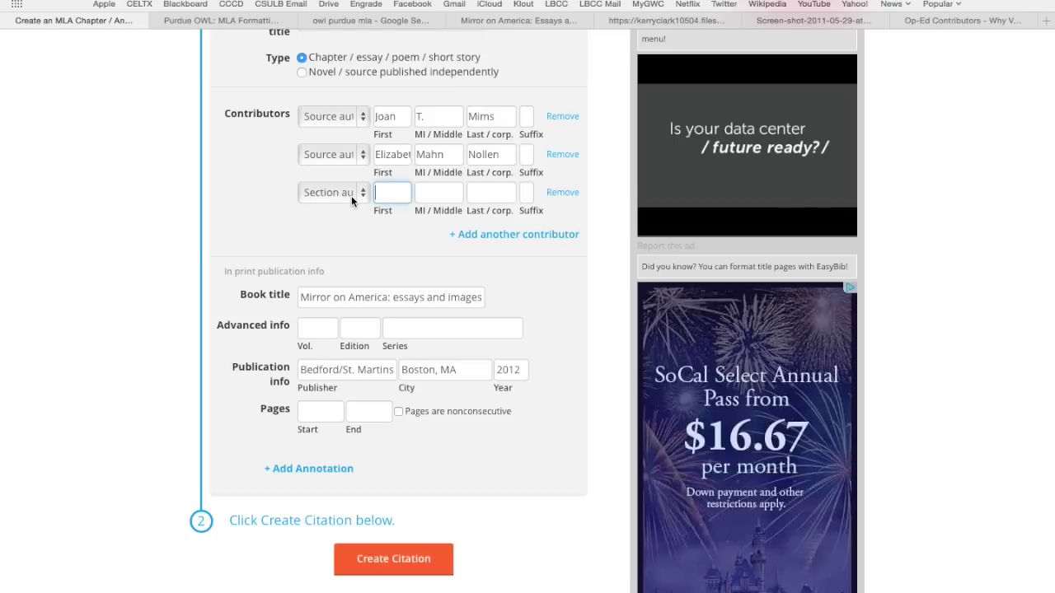
pyautogui.write('Stephen')
pyautogui.click(492, 196)
pyautogui.write('King')
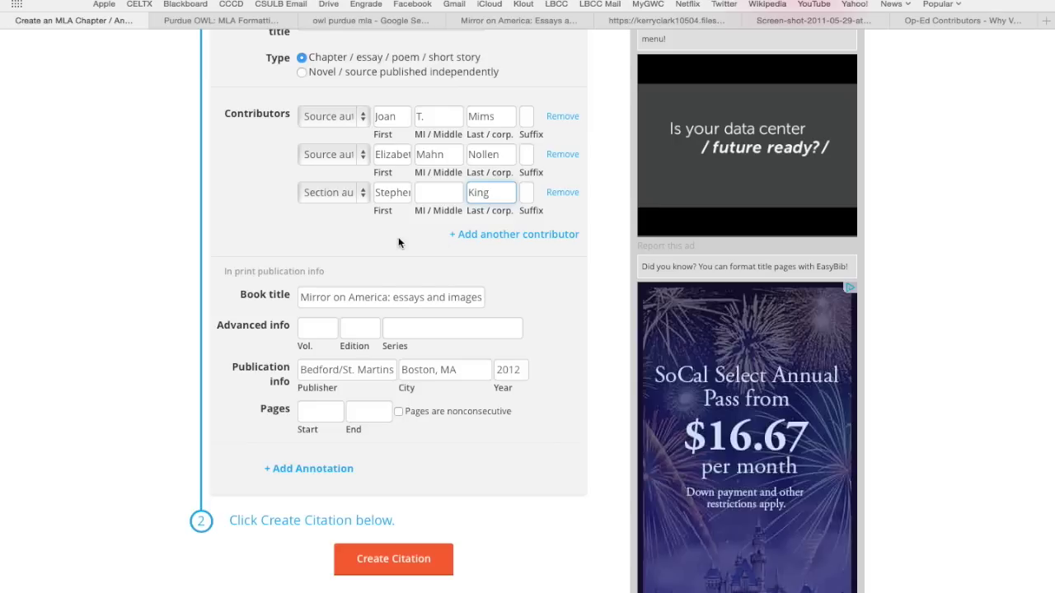
# - Set the essay's page range to 324 through 326 and create the citation
pyautogui.scroll(-3, 244, 259)
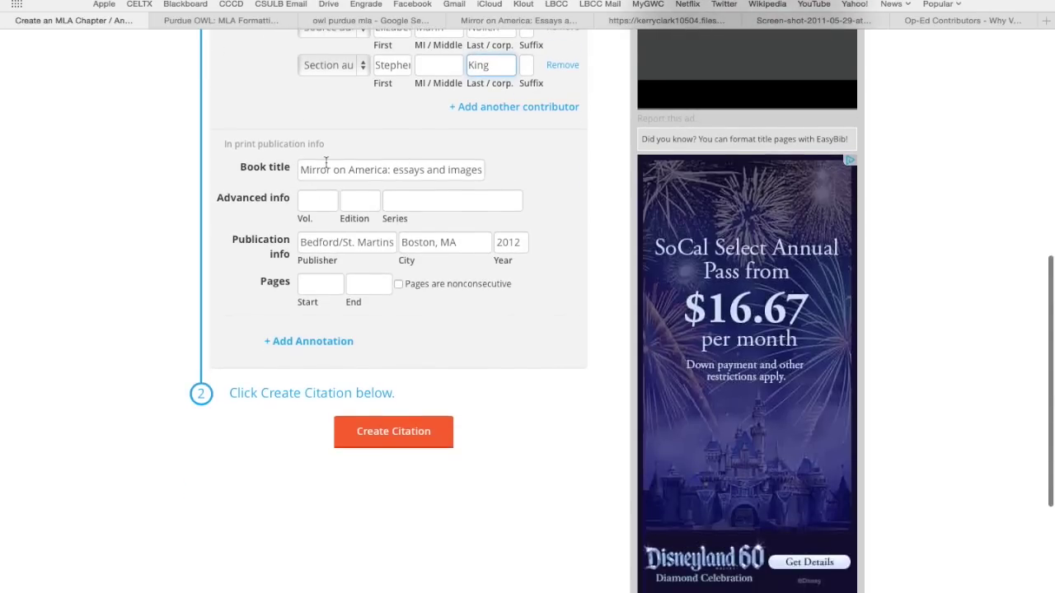
pyautogui.scroll(5, 326, 167)
pyautogui.scroll(-5, 326, 167)
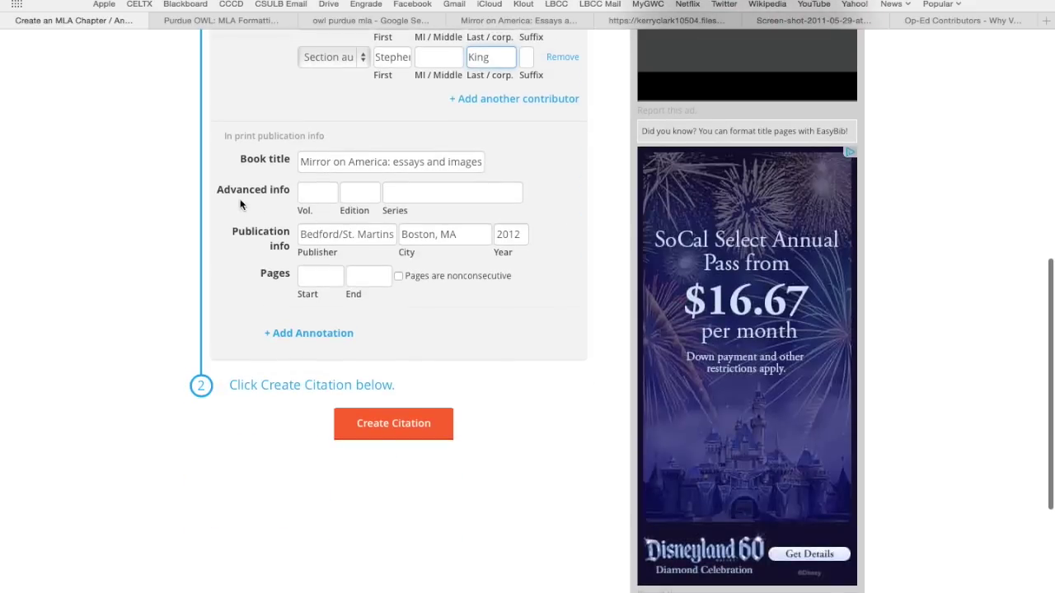
pyautogui.scroll(-2, 198, 258)
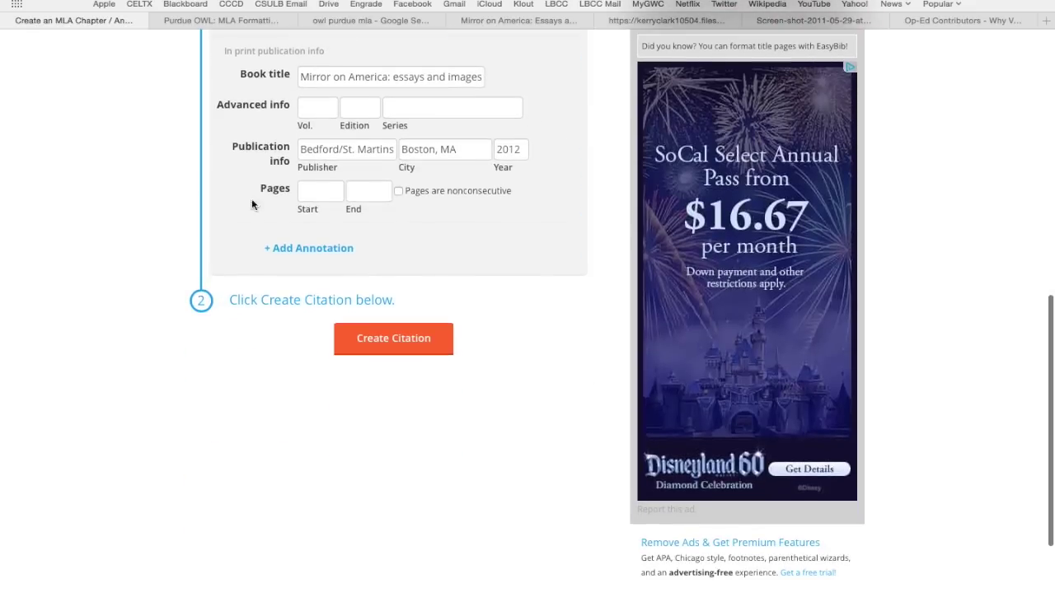
pyautogui.click(309, 188)
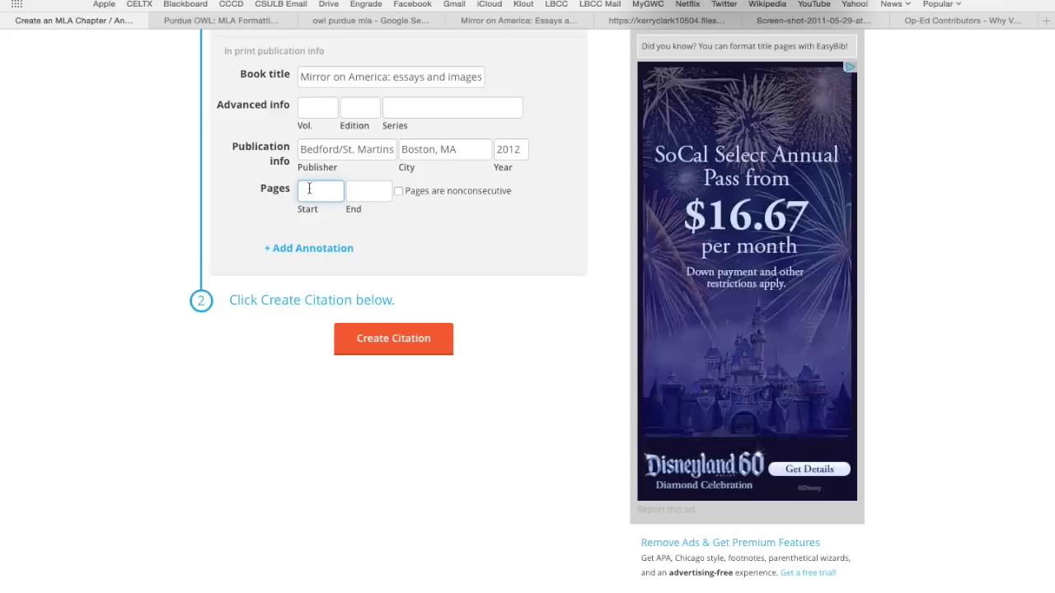
pyautogui.write('324')
pyautogui.click(357, 190)
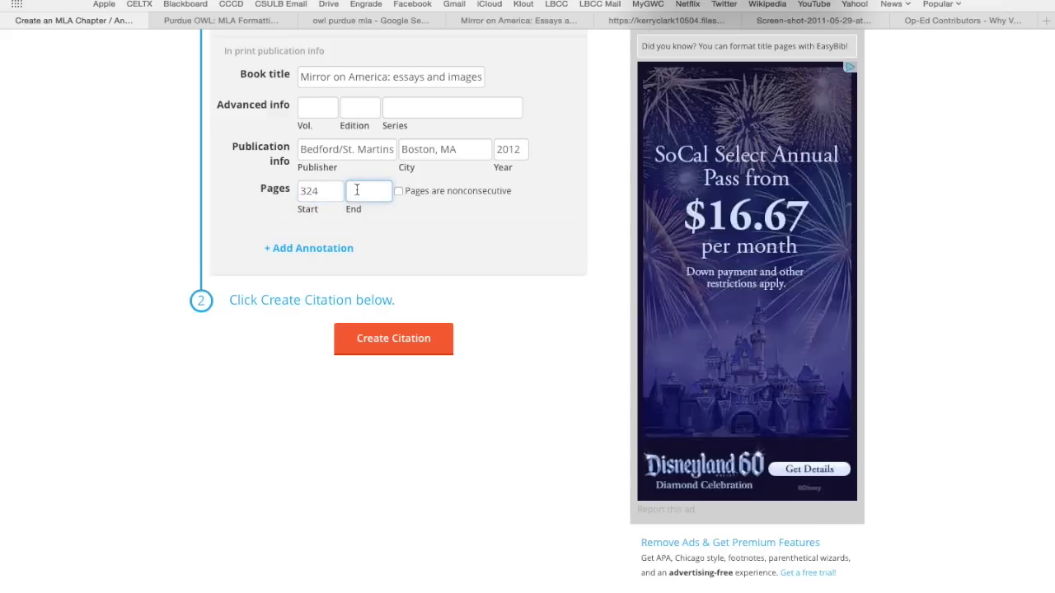
pyautogui.write('326')
pyautogui.click(502, 243)
pyautogui.click(418, 342)
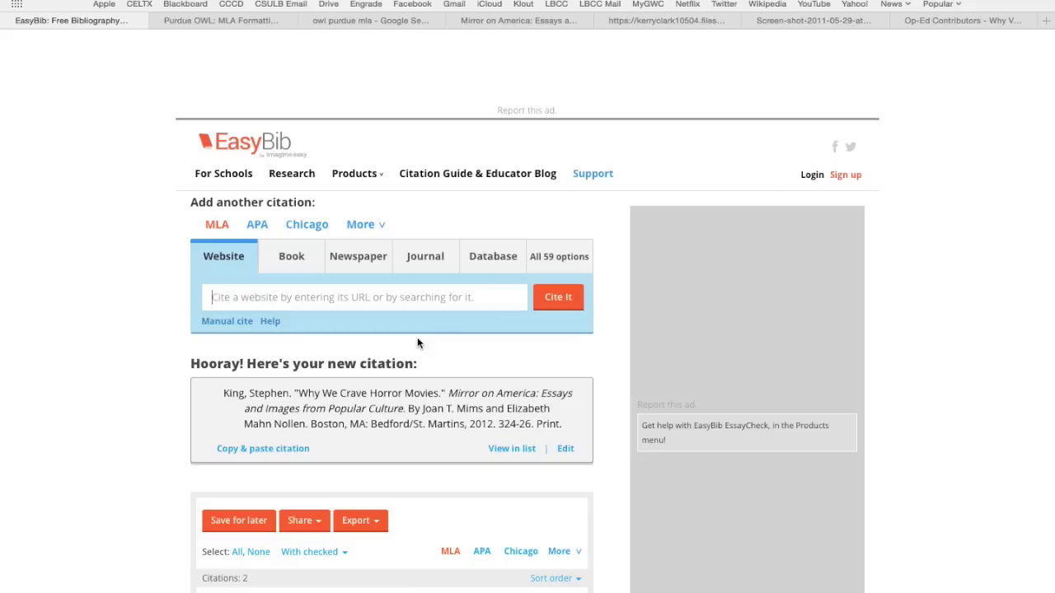
# - Export the bibliography as a Word document, download it and open the downloaded file
pyautogui.scroll(-5, 414, 387)
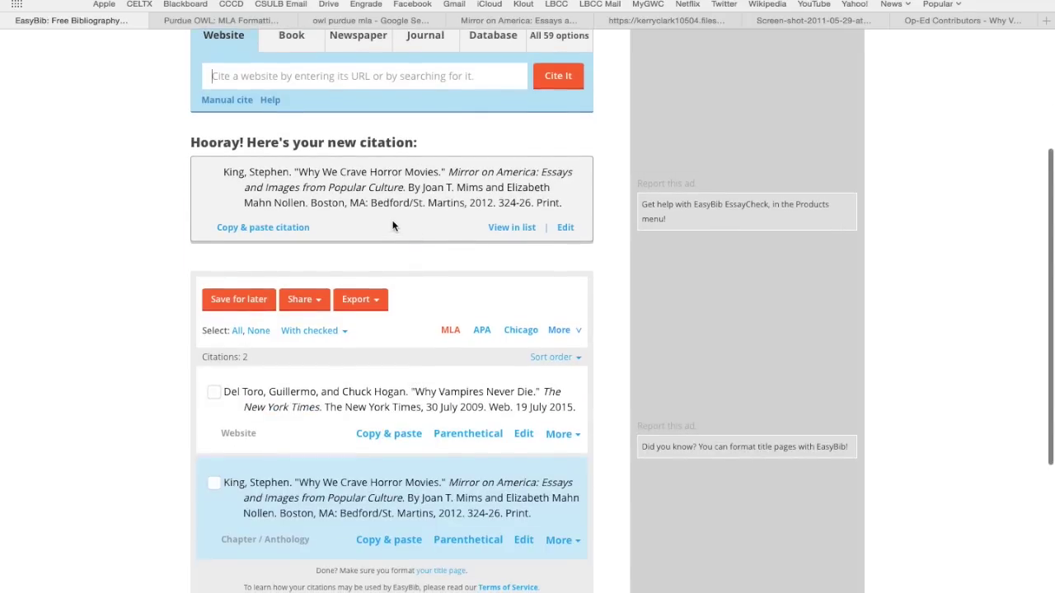
pyautogui.scroll(-4, 409, 213)
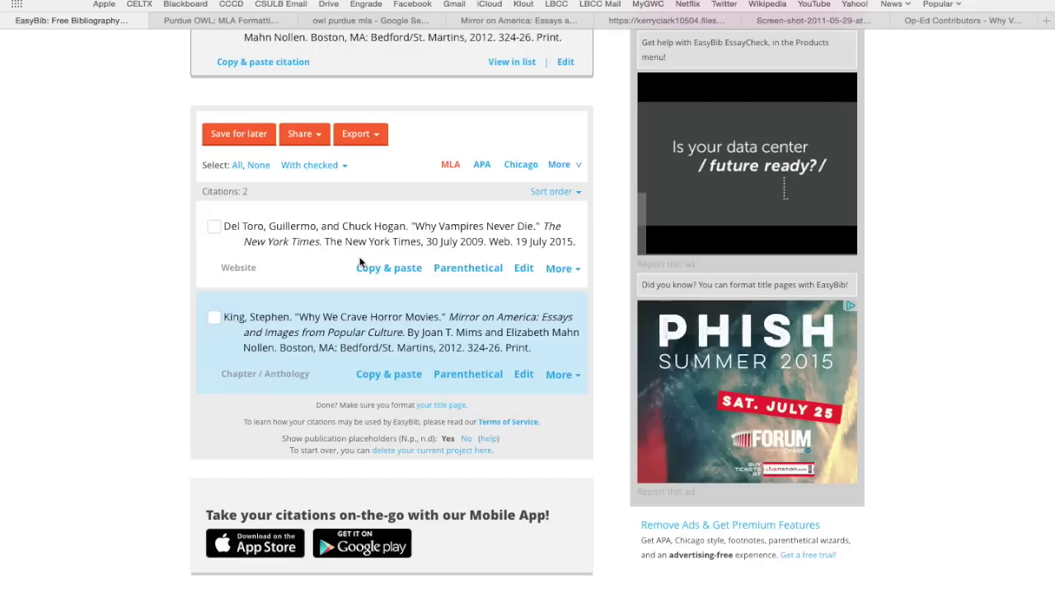
pyautogui.click(377, 142)
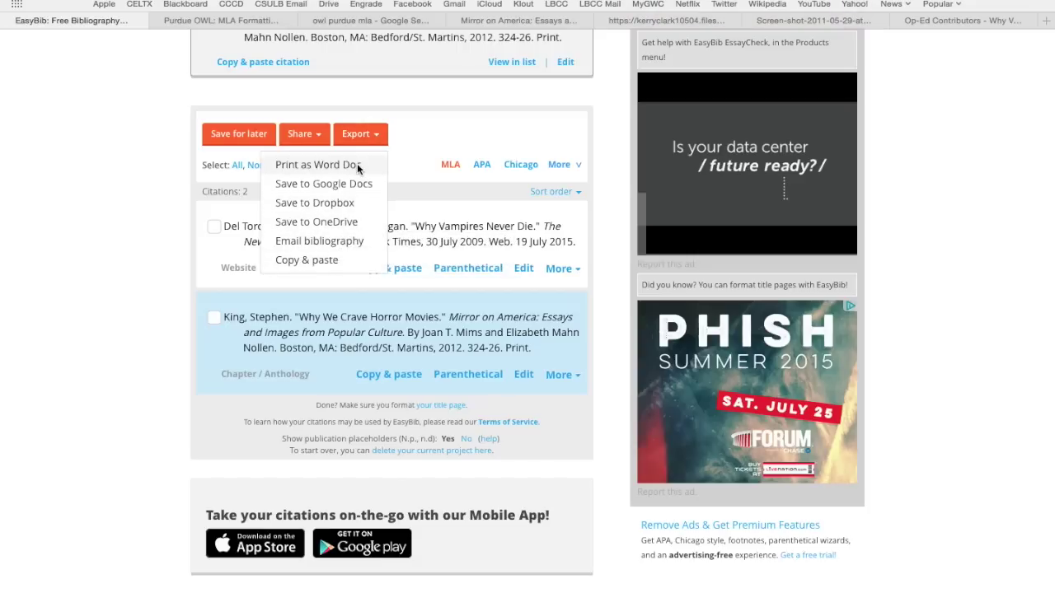
pyautogui.click(357, 165)
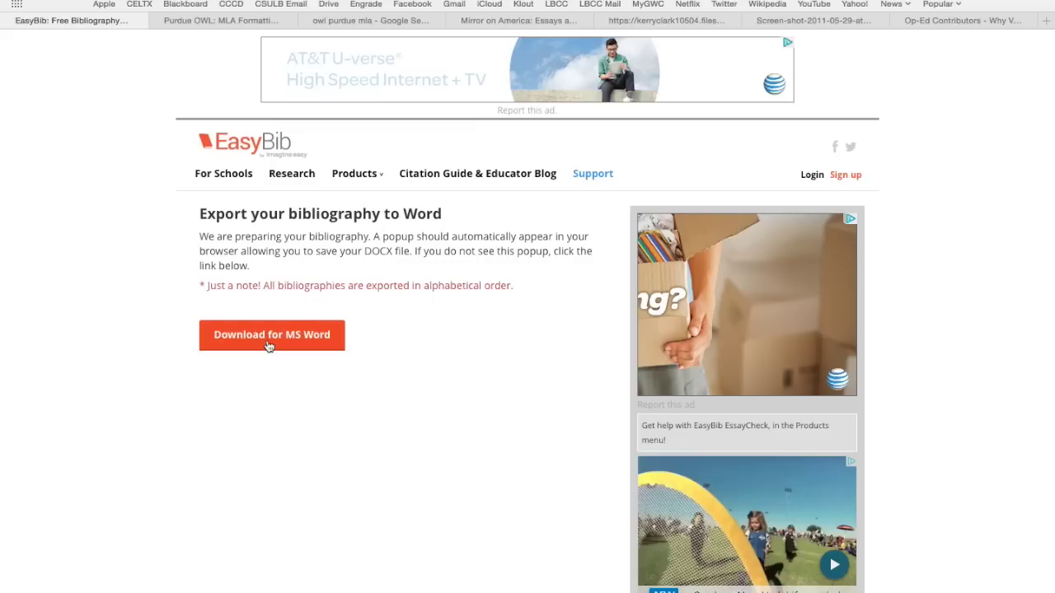
pyautogui.click(267, 346)
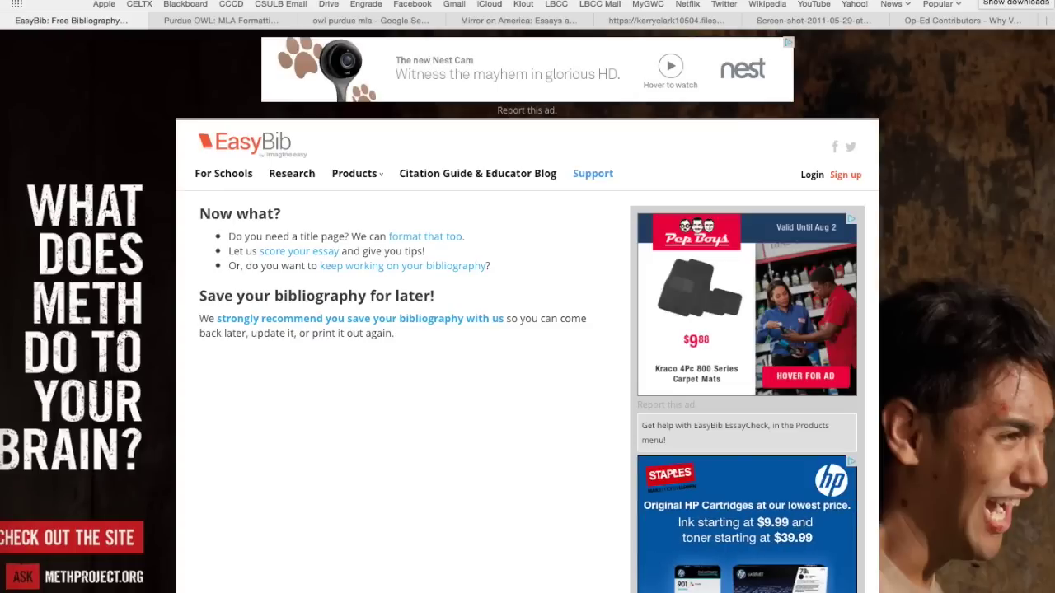
pyautogui.click(1015, 2)
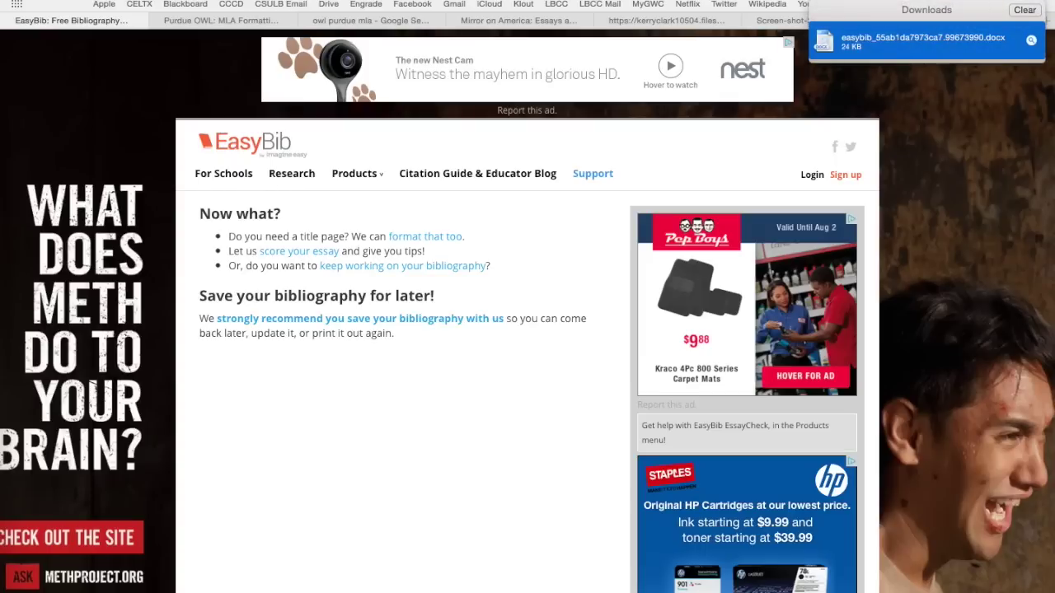
pyautogui.doubleClick(966, 41)
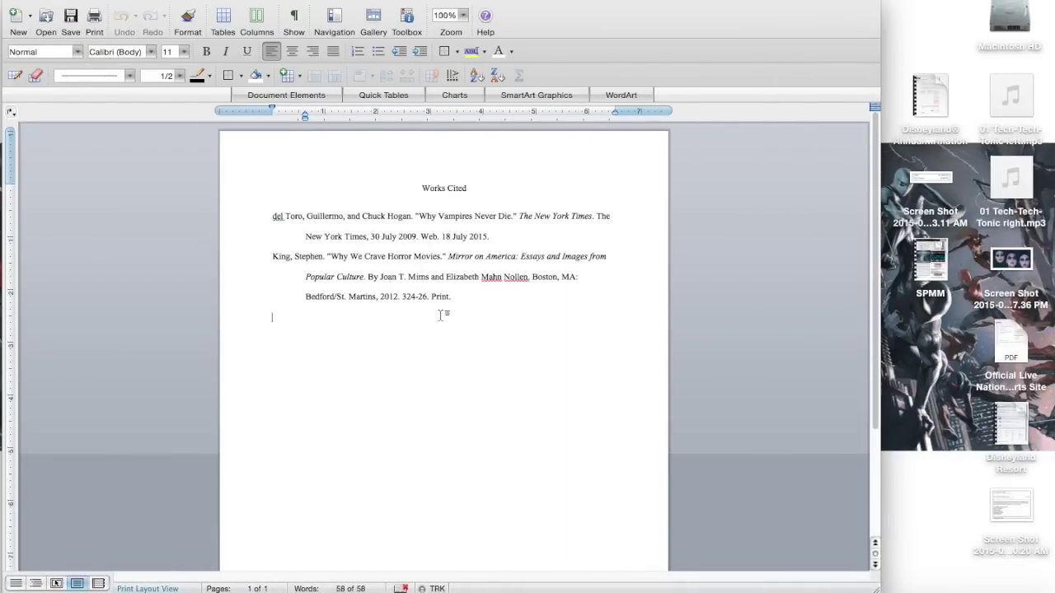
# - Switch back to EasyBib in the browser and reopen the bibliography from the site's home page
pyautogui.click(122, 589)
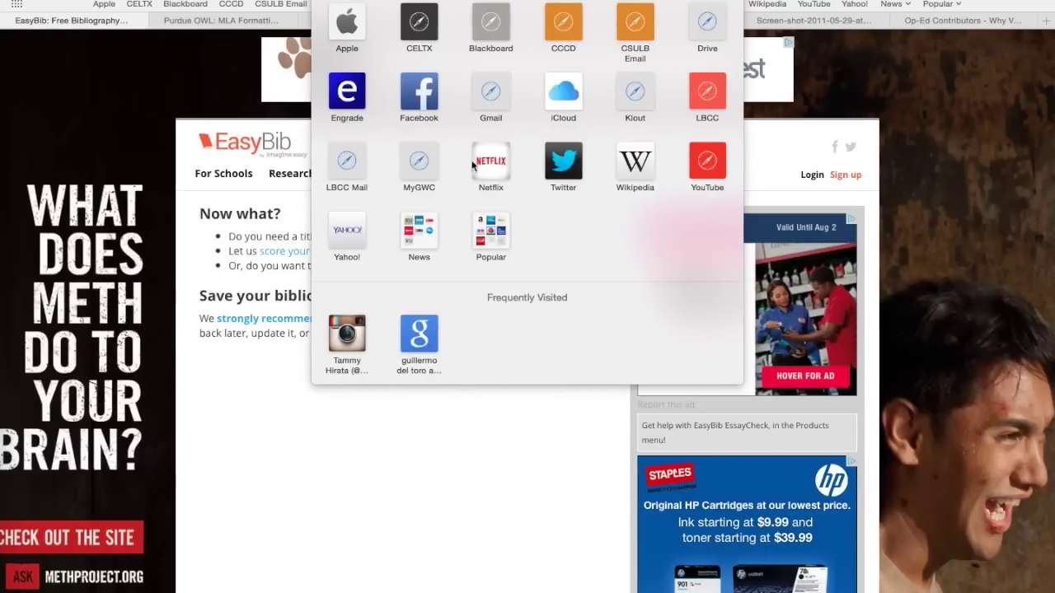
pyautogui.click(189, 390)
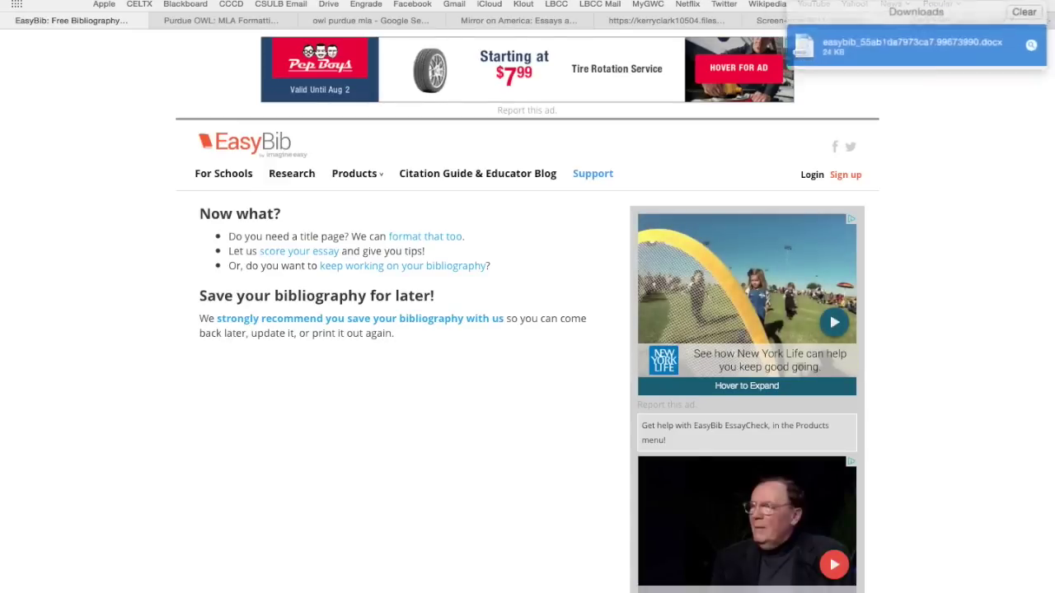
pyautogui.press('super+l')
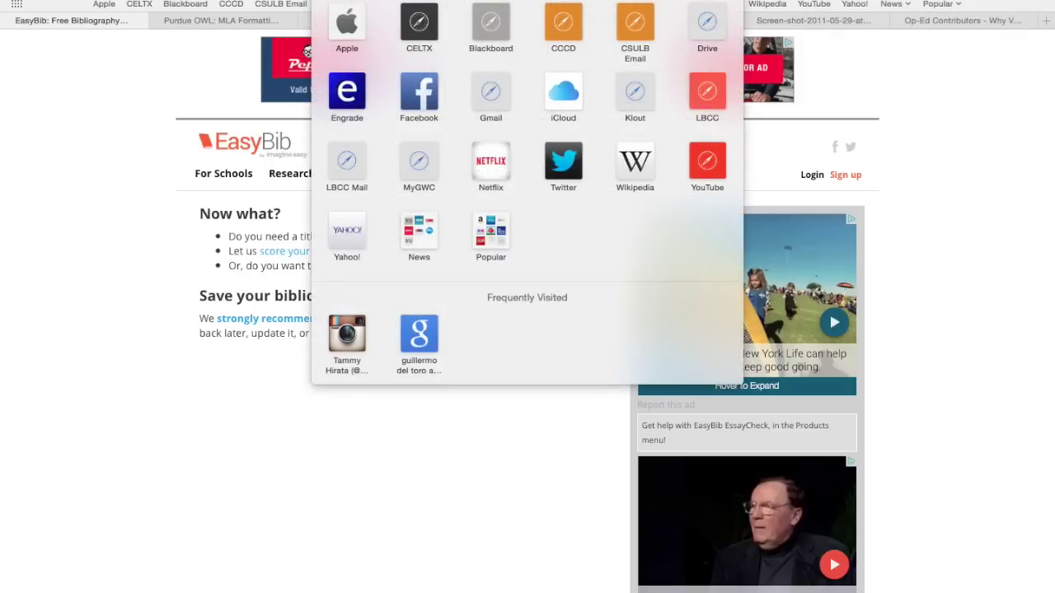
pyautogui.click(181, 160)
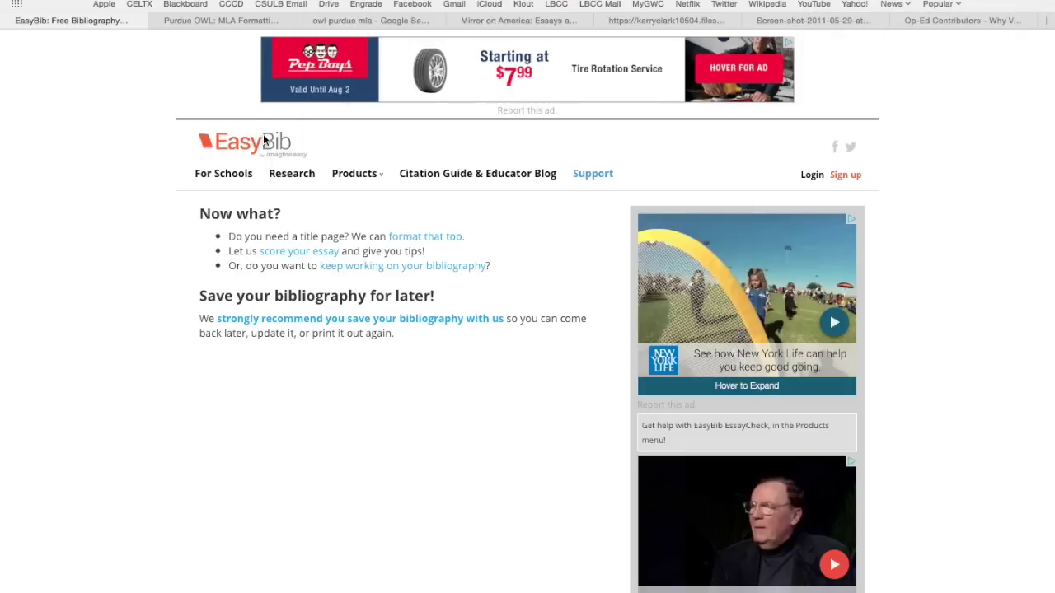
pyautogui.click(264, 140)
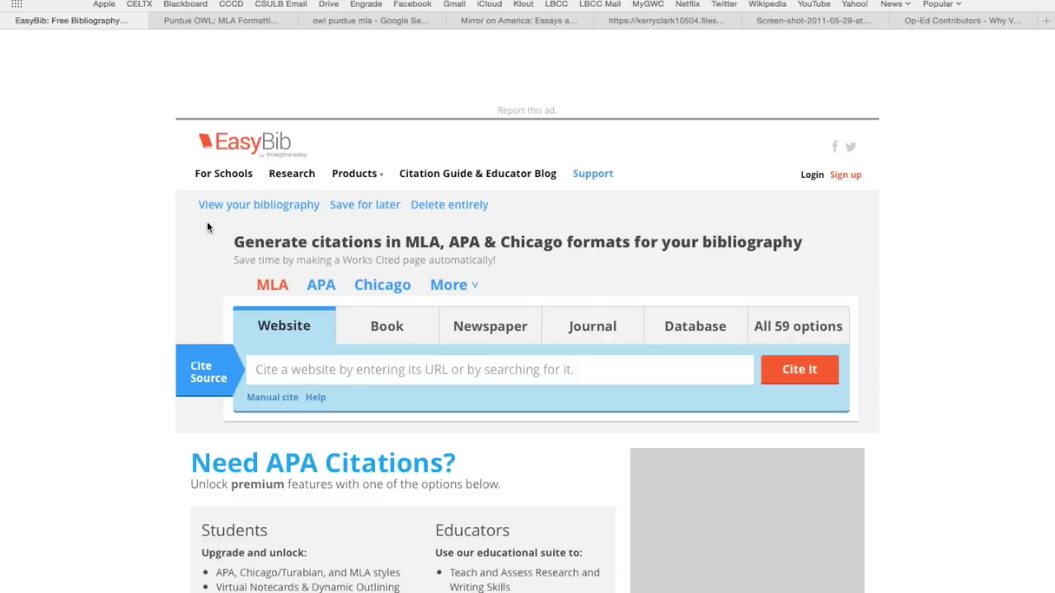
pyautogui.click(235, 211)
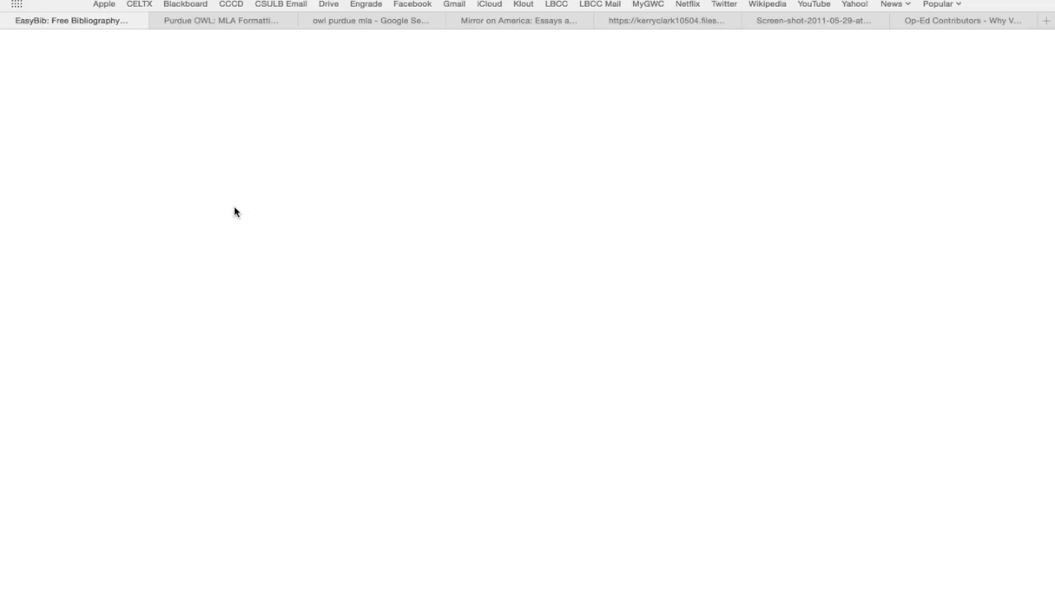
# - Export the two-entry bibliography to Word again and open the newly downloaded document
pyautogui.scroll(-5, 188, 372)
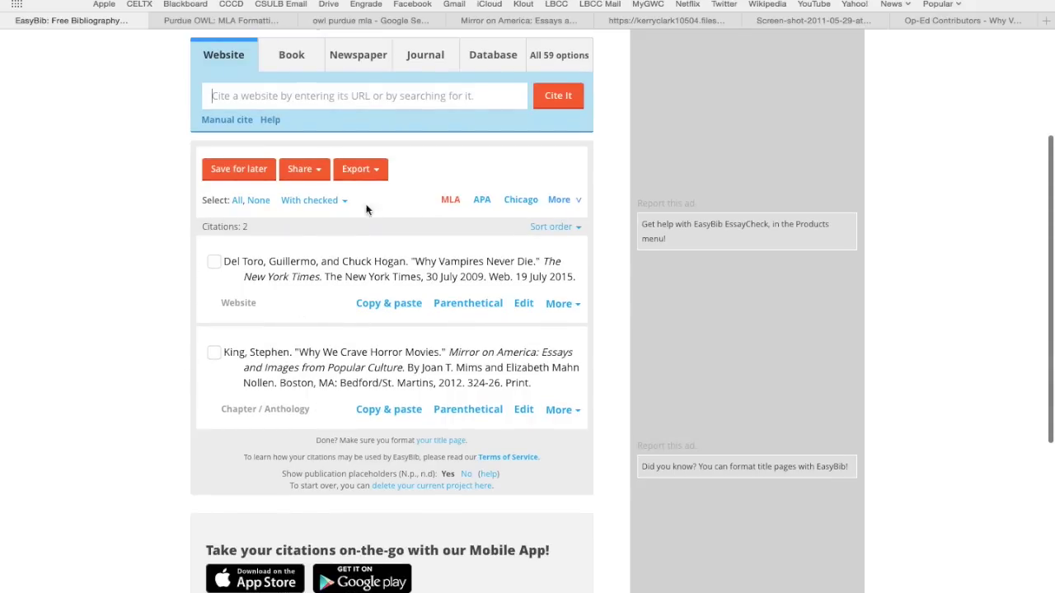
pyautogui.click(359, 170)
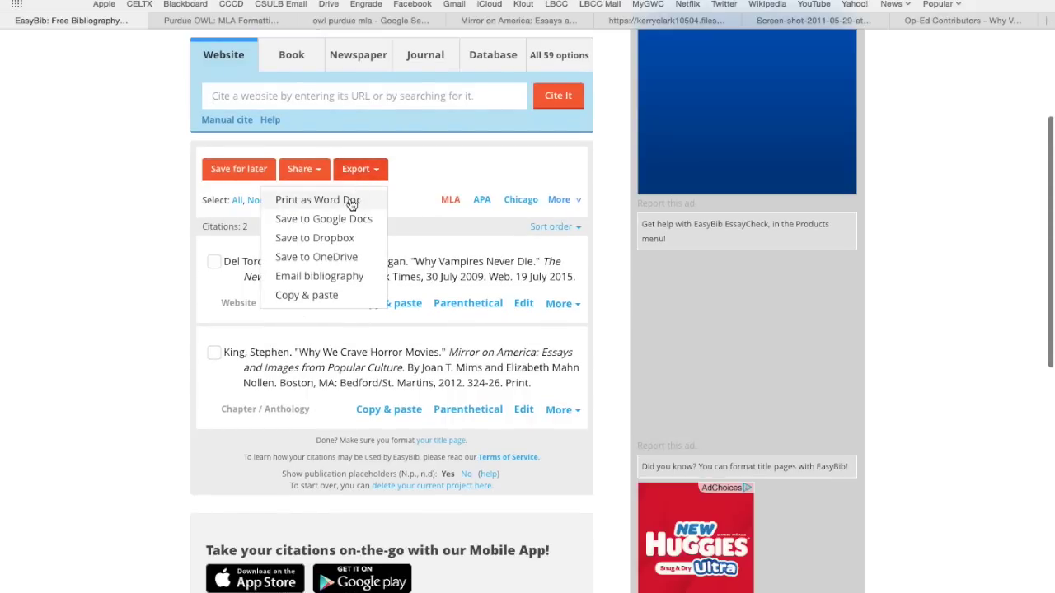
pyautogui.click(348, 201)
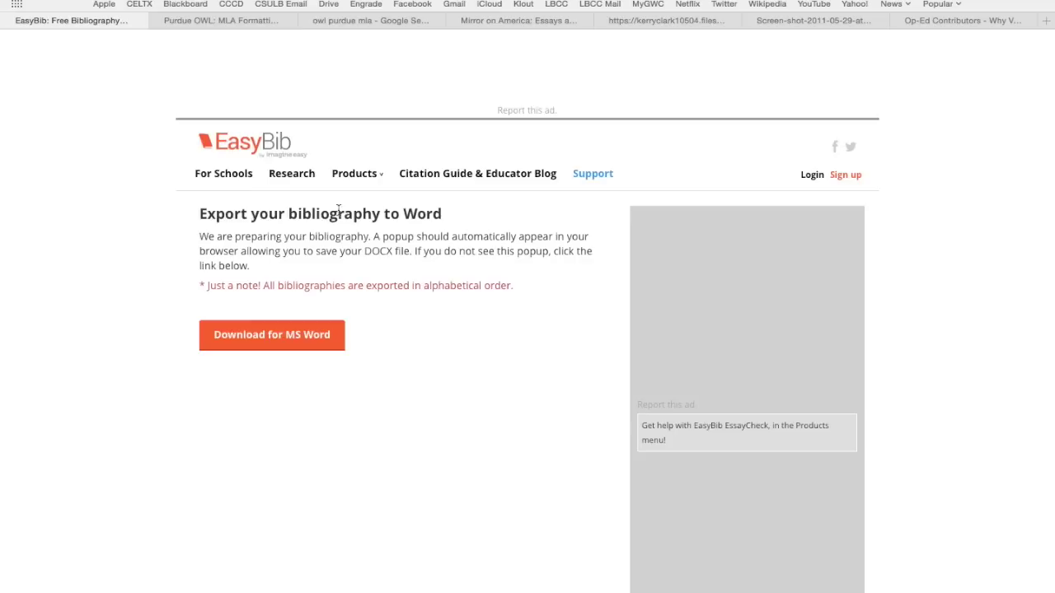
pyautogui.click(243, 346)
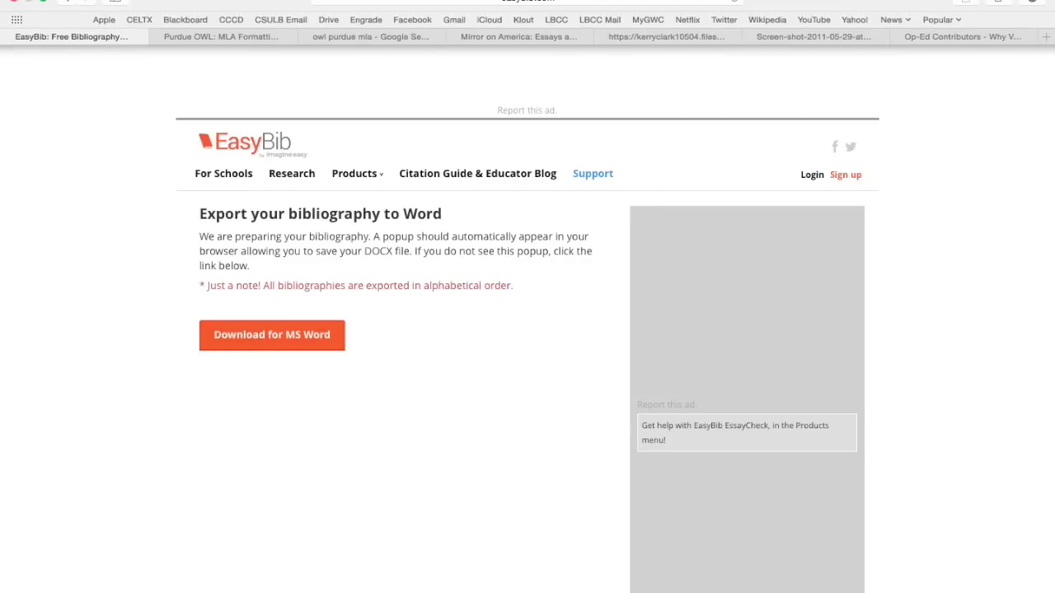
pyautogui.click(1032, 3)
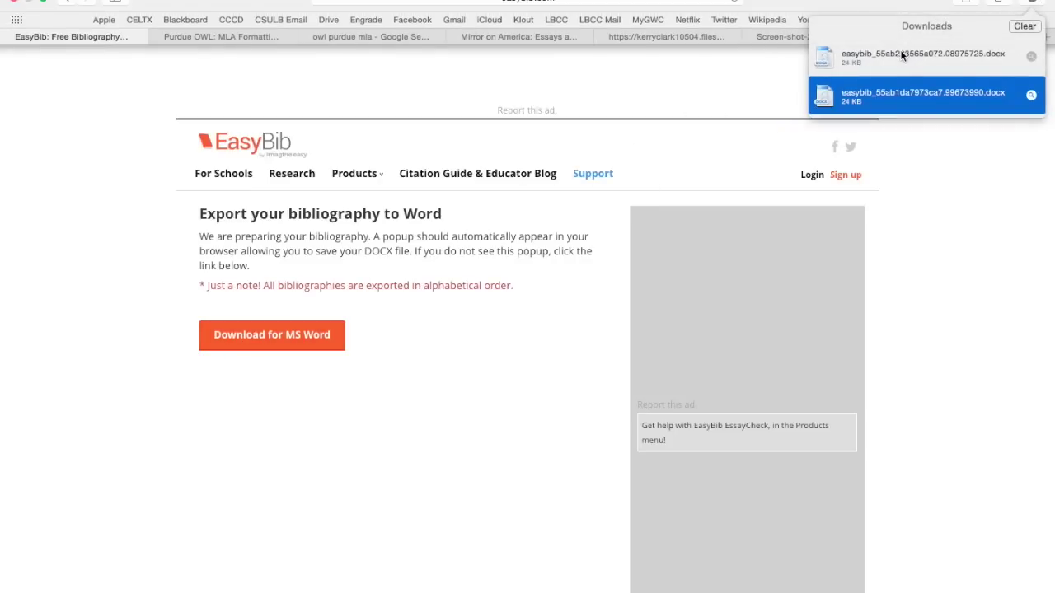
pyautogui.doubleClick(900, 51)
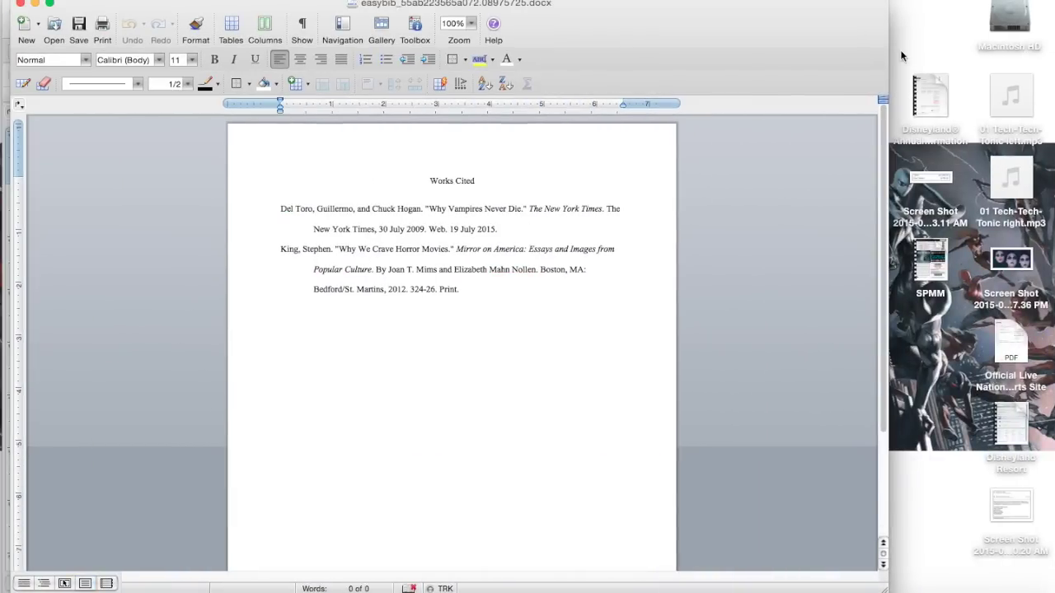
# - Change "Del" to lowercase "del" at the start of the first Works Cited entry
pyautogui.click(283, 223)
pyautogui.press('Delete')
pyautogui.write('d')
pyautogui.click(431, 303)
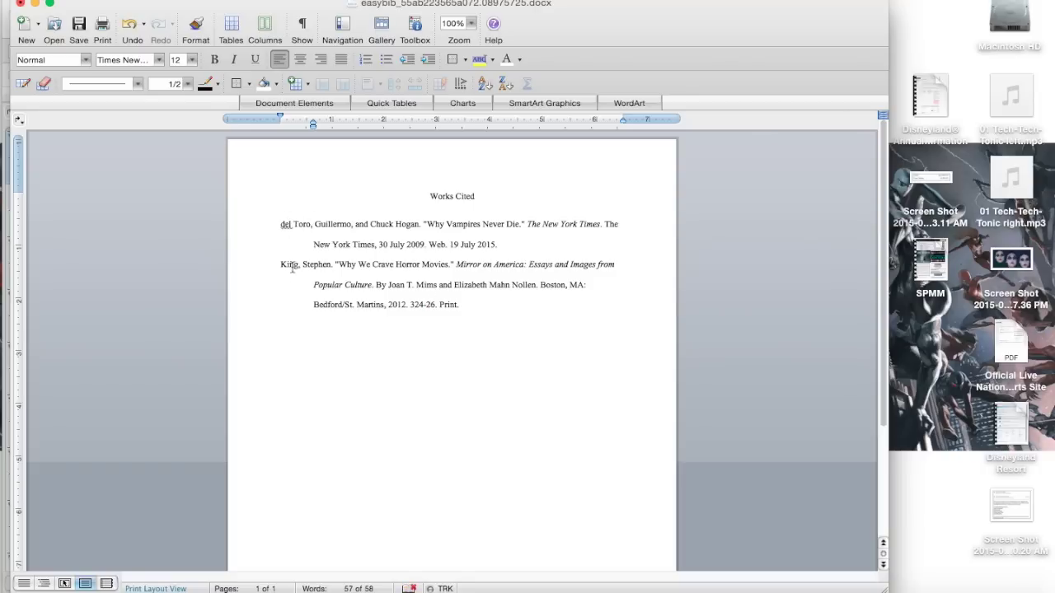
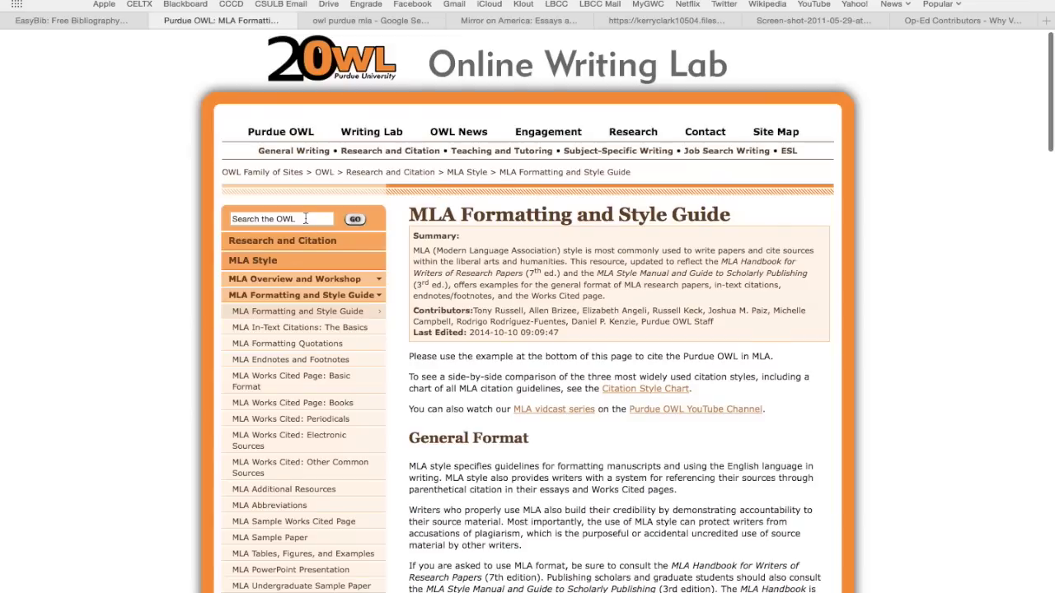
# - Try to search the Purdue OWL site for "YouTube"
pyautogui.tripleClick(305, 216)
pyautogui.write('YouTube')
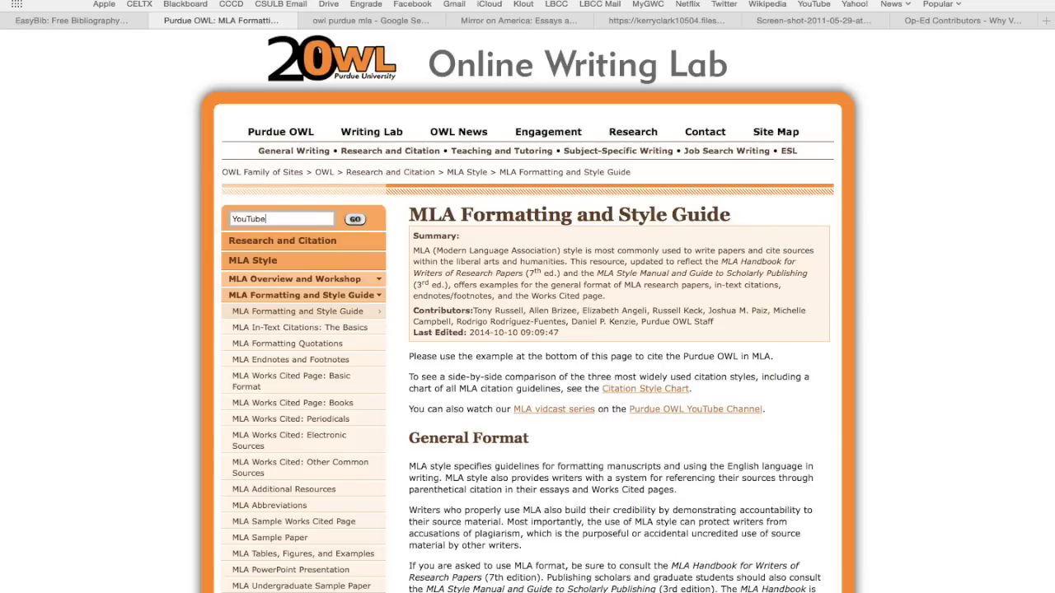
# - Search Google for "owl purdue mla youtube" and open Purdue OWL's MLA Works Cited: Electronic Sources page
pyautogui.click(401, 36)
pyautogui.click(230, 51)
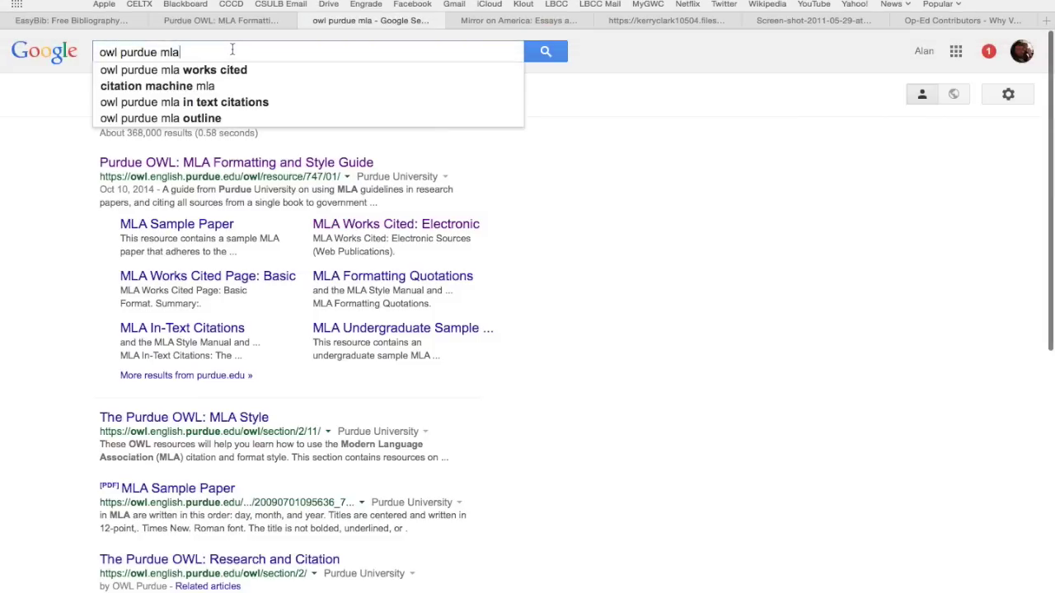
pyautogui.write('youtube')
pyautogui.press('Return')
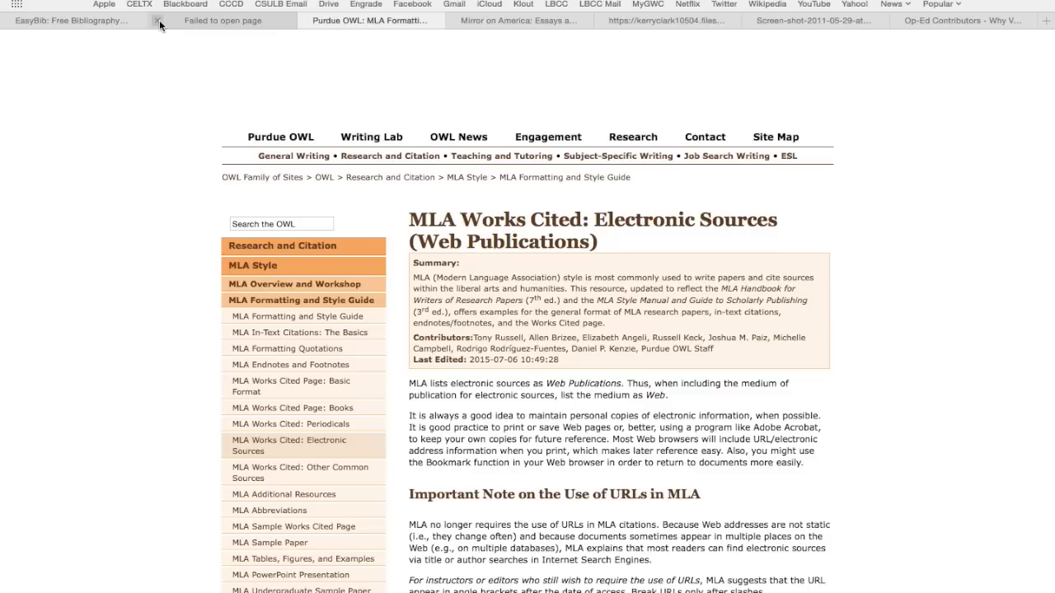
# - Close the failed page and find "youtube" within the Electronic Sources page to read the YouTube citation format
pyautogui.click(157, 19)
pyautogui.scroll(-3, 188, 233)
pyautogui.scroll(-3, 188, 233)
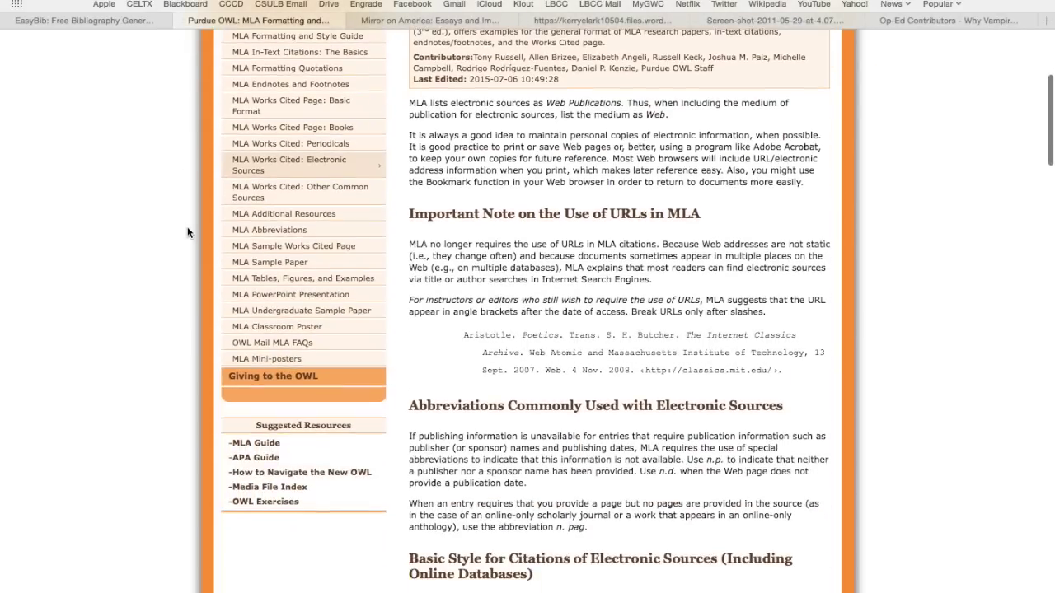
pyautogui.press('super+f')
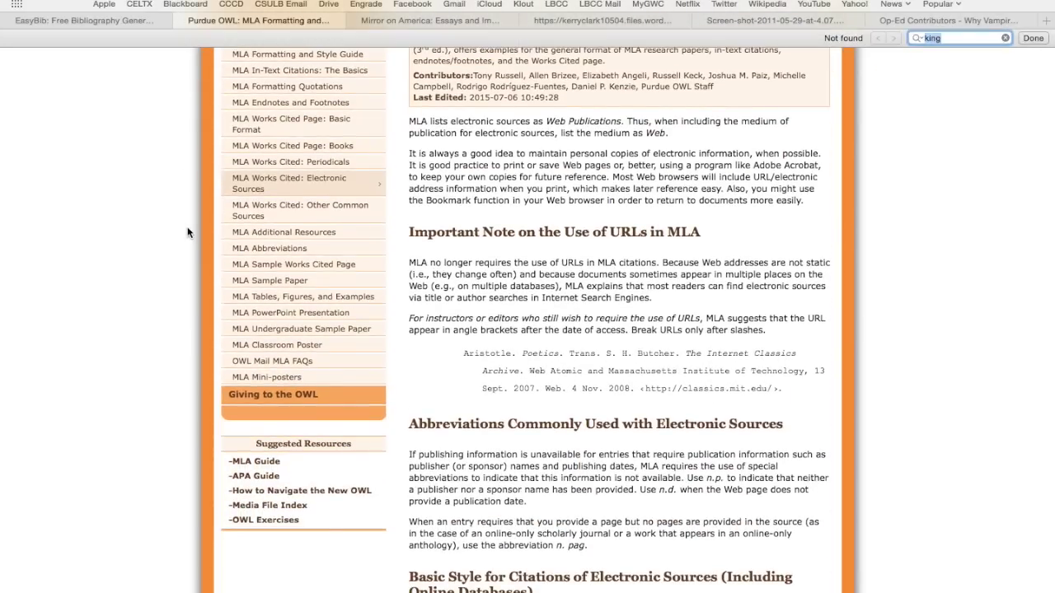
pyautogui.write('youtube')
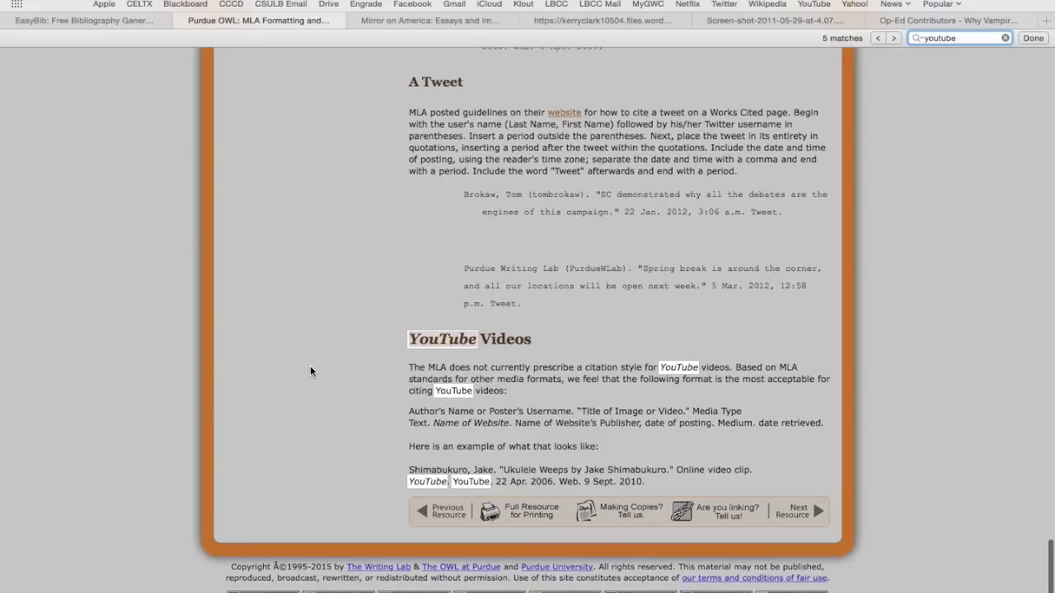
pyautogui.click(550, 402)
pyautogui.click(551, 399)
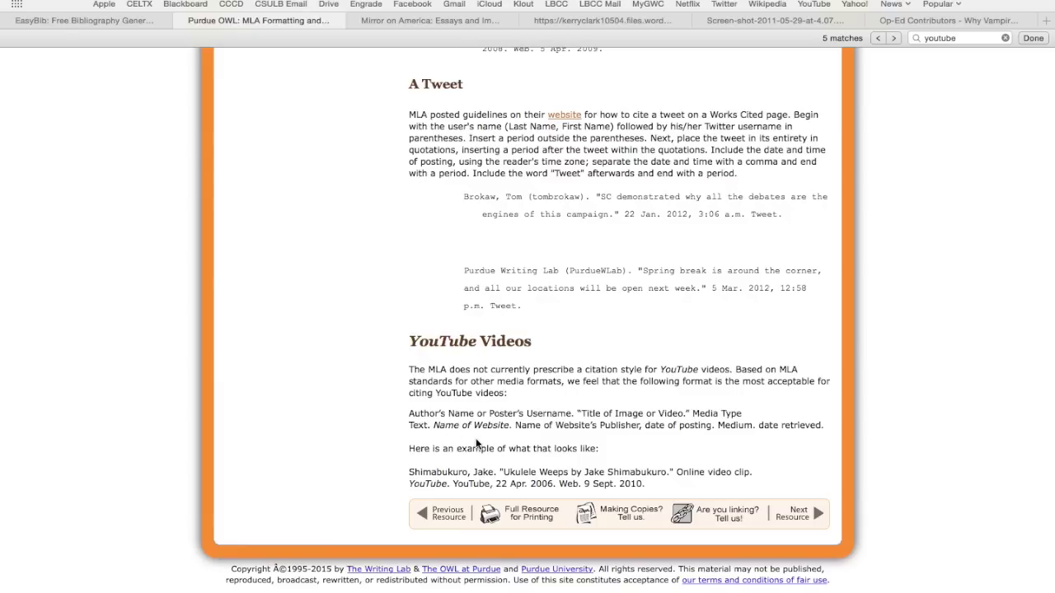
# - Review the Electronic Sources guide from its beginning through the blog posting and tweet citation guidelines
pyautogui.press('Home')
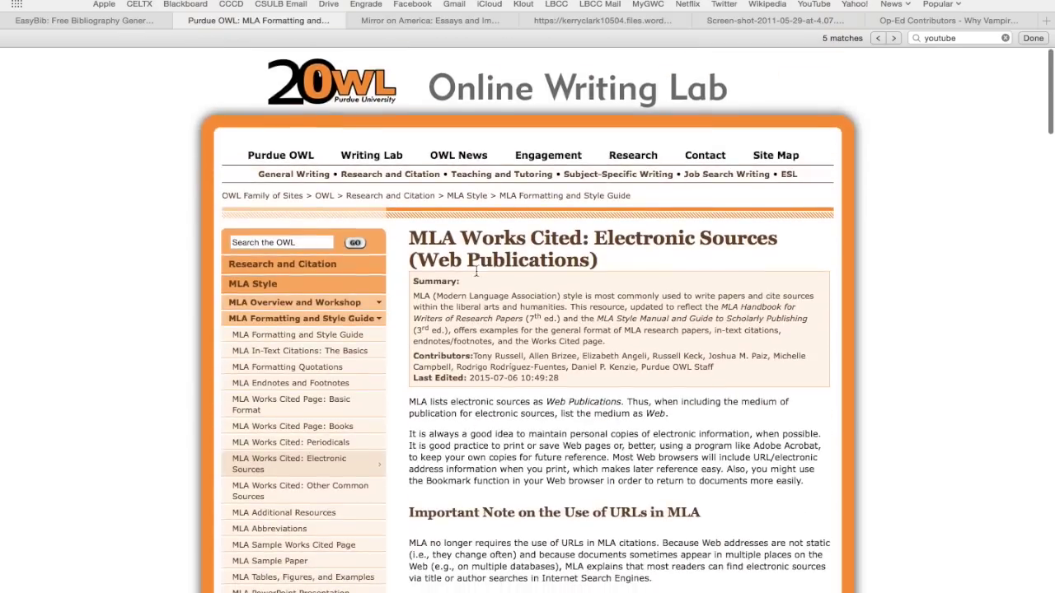
pyautogui.scroll(-3, 449, 366)
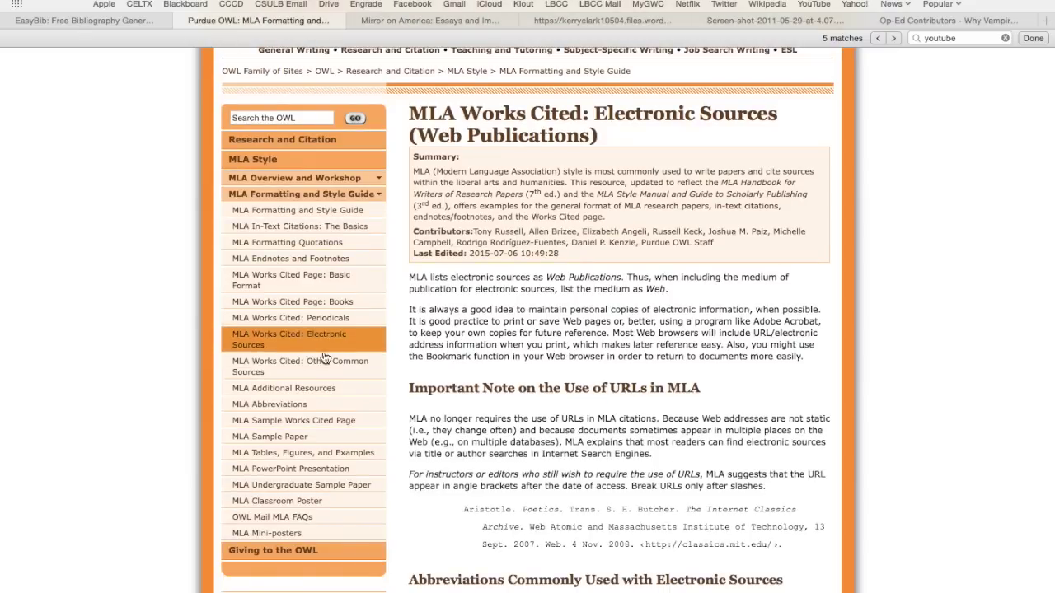
pyautogui.scroll(3, 460, 421)
pyautogui.scroll(-20, 461, 421)
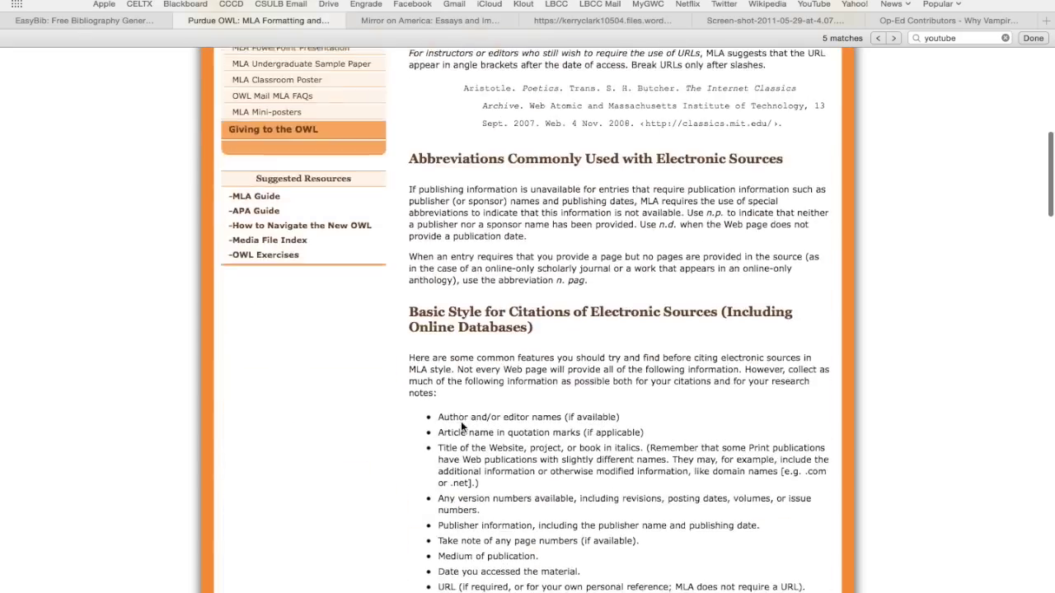
pyautogui.scroll(-10, 461, 420)
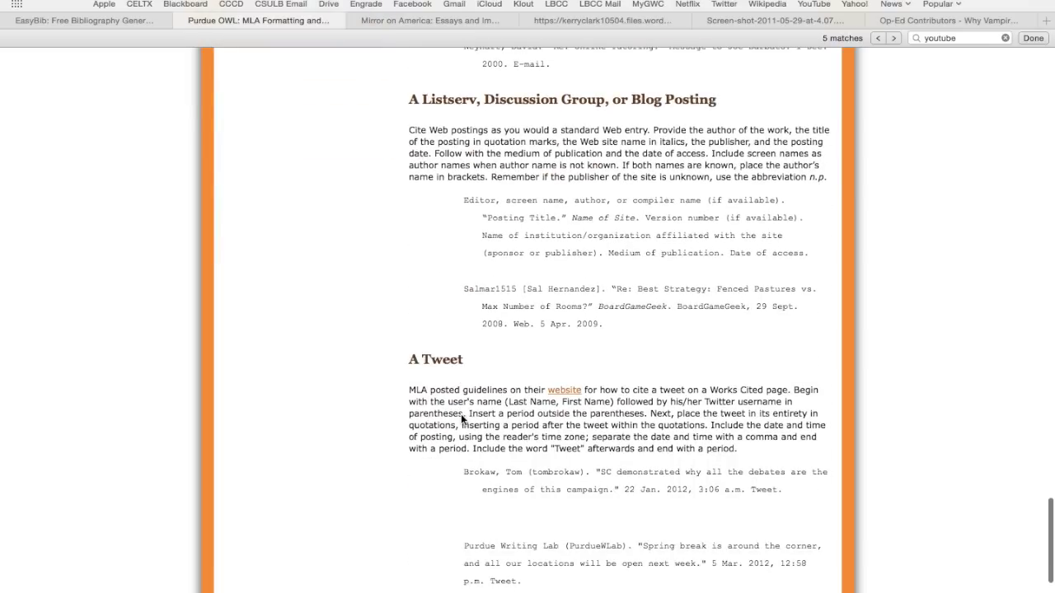
# - Return to EasyBib and open YouTube in a separate browser tab
pyautogui.hotkey('ctrl', 'shift', 'Tab')
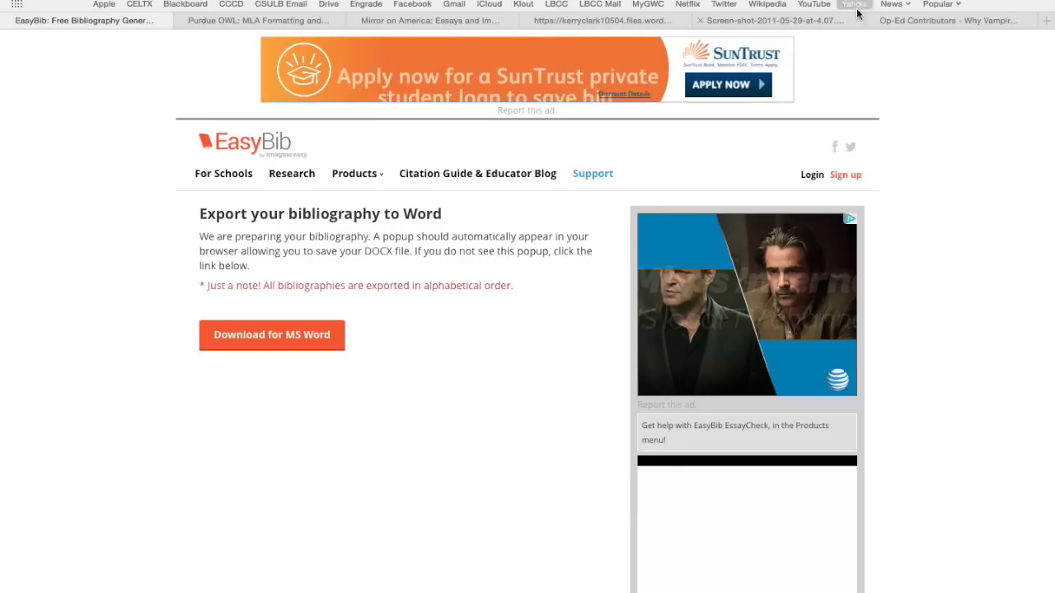
pyautogui.keyDown('super'); pyautogui.click(814, 5); pyautogui.keyUp('super')
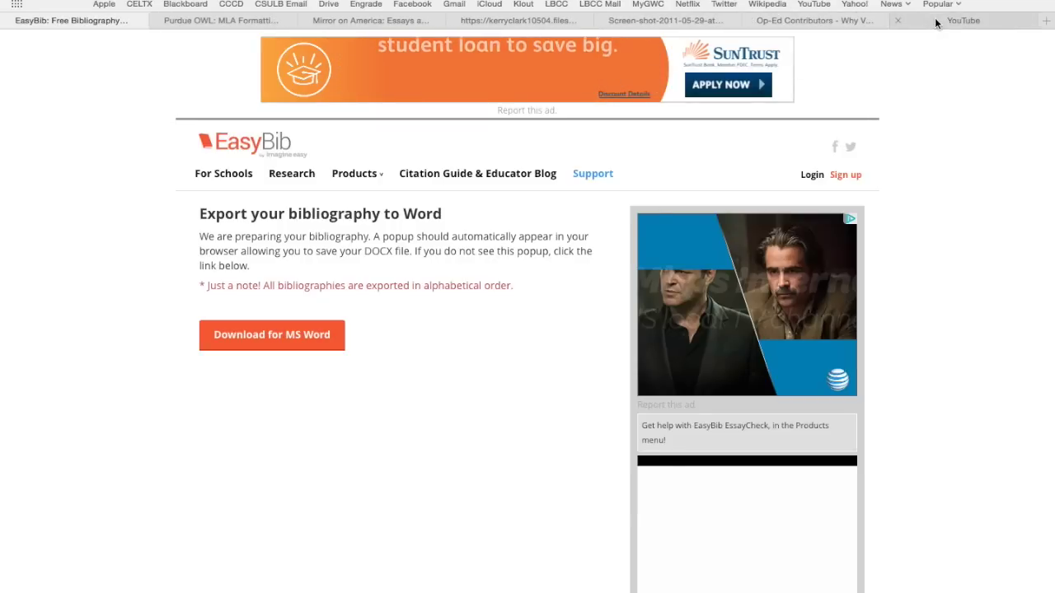
pyautogui.click(937, 22)
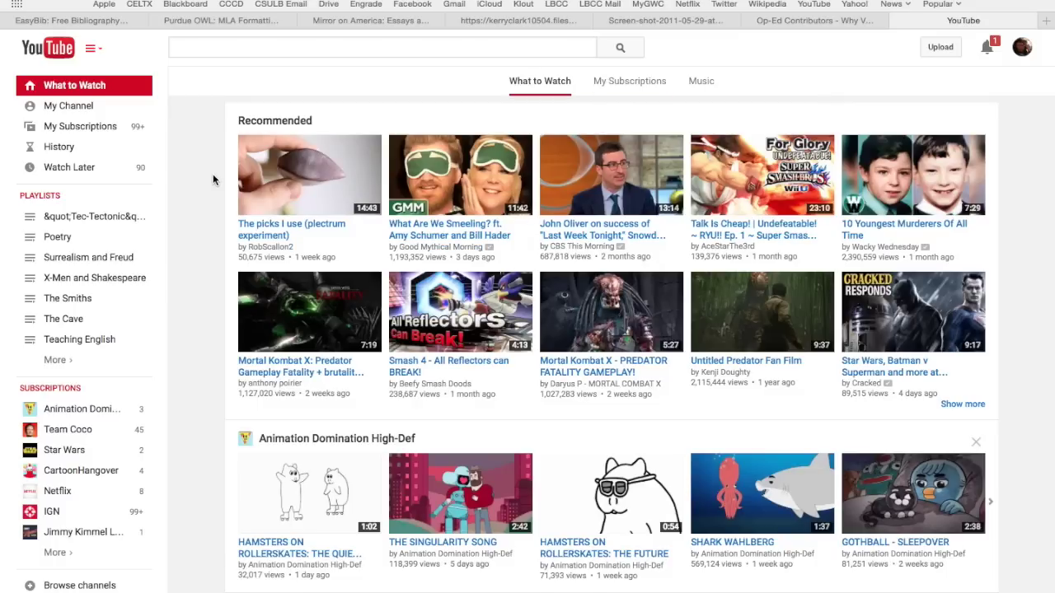
# - Search YouTube for "why you should watch buffy"
pyautogui.scroll(-1, 212, 180)
pyautogui.scroll(1, 213, 180)
pyautogui.click(226, 53)
pyautogui.write('Why ')
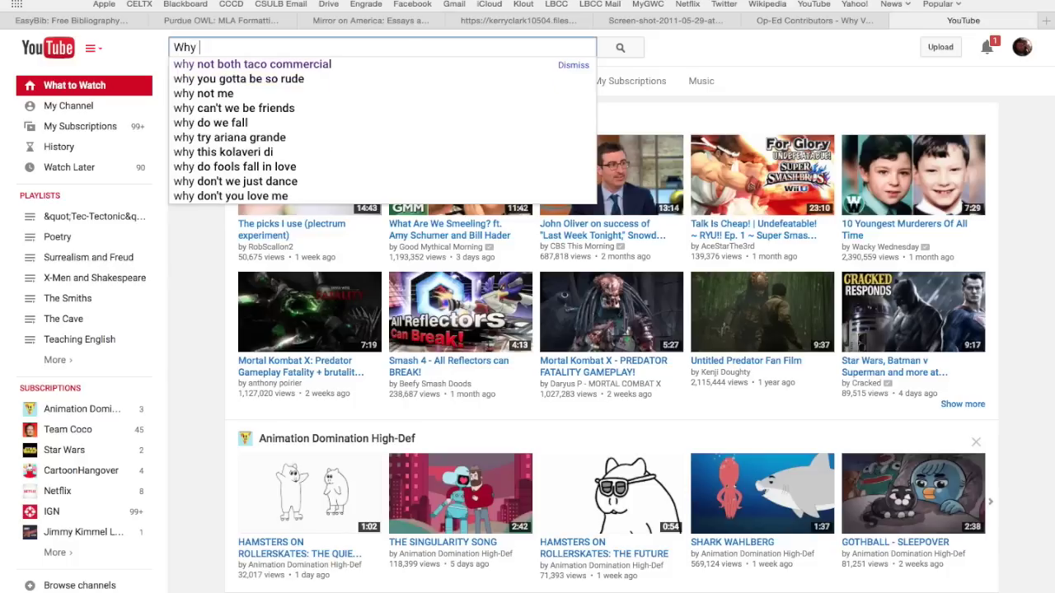
pyautogui.write('You should')
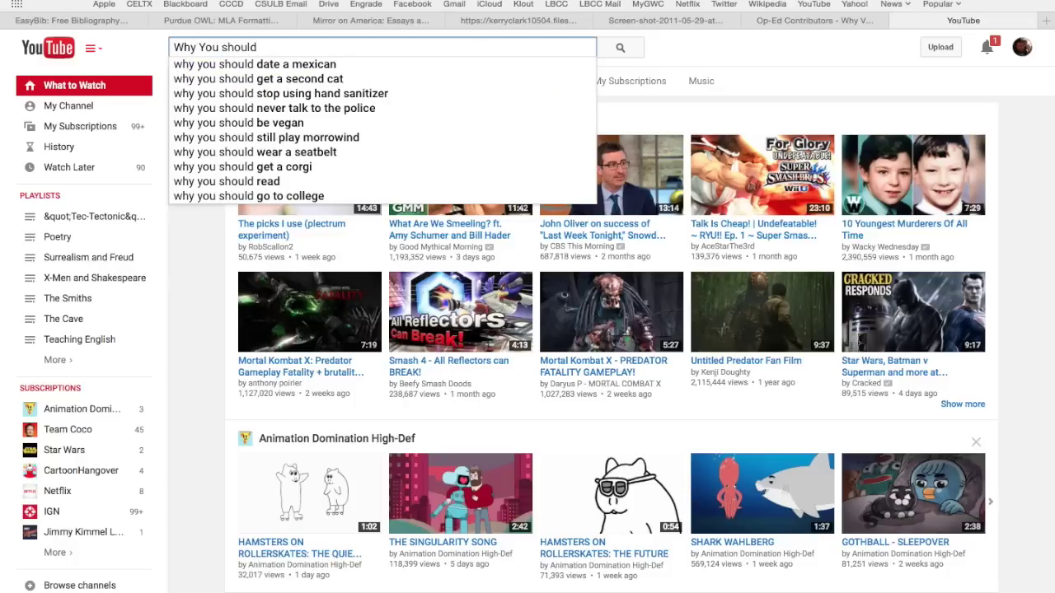
pyautogui.write(' Watch')
pyautogui.press('Down')
pyautogui.press('Down')
pyautogui.press('Return')
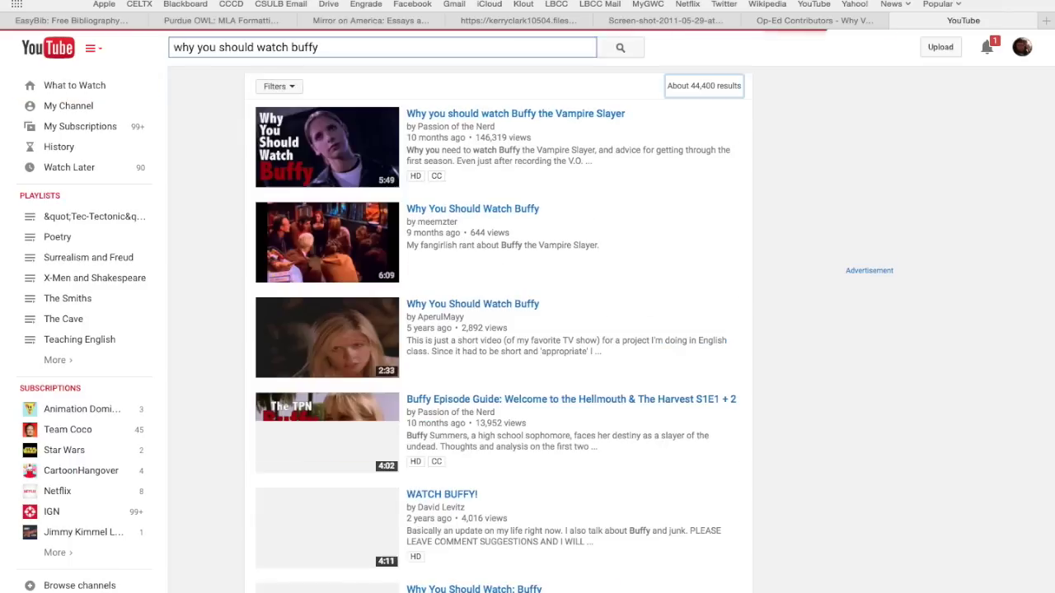
# - Open the video "Why you should watch Buffy the Vampire Slayer", pause it, and read through its expanded description
pyautogui.click(509, 114)
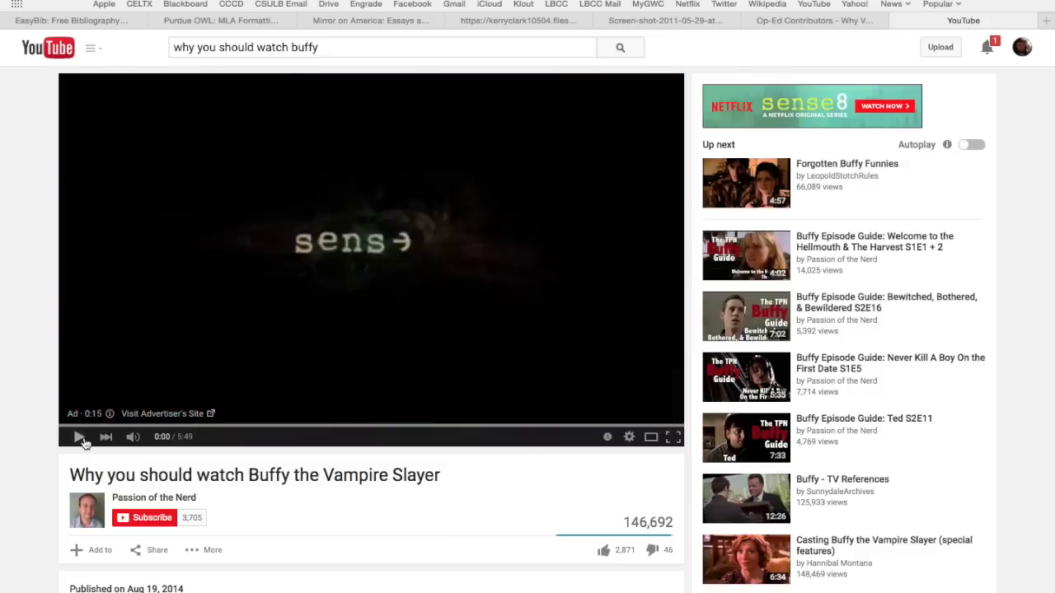
pyautogui.click(79, 437)
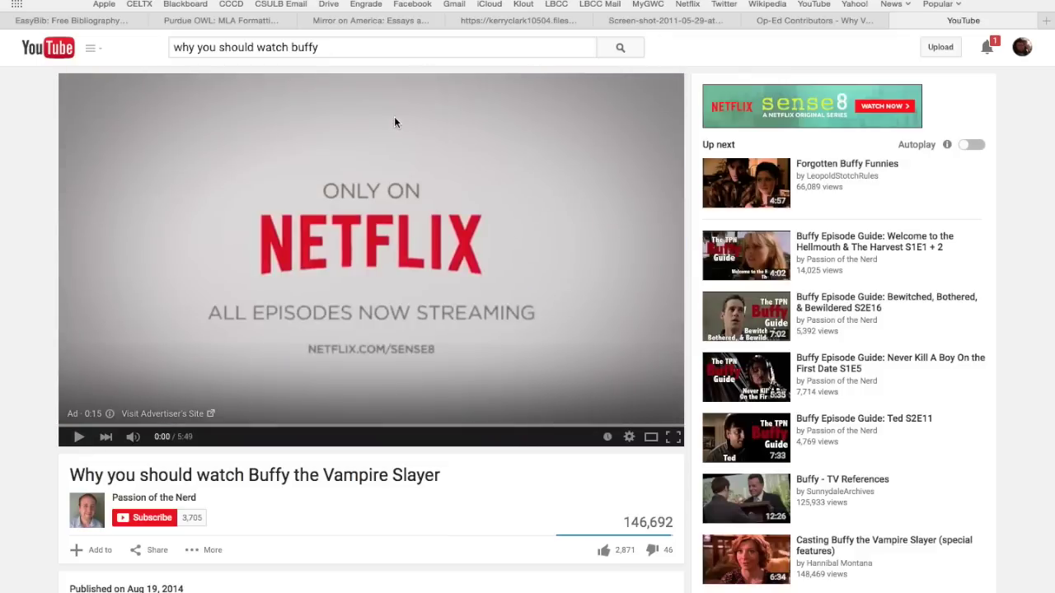
pyautogui.click(453, 5)
pyautogui.scroll(-5, 391, 463)
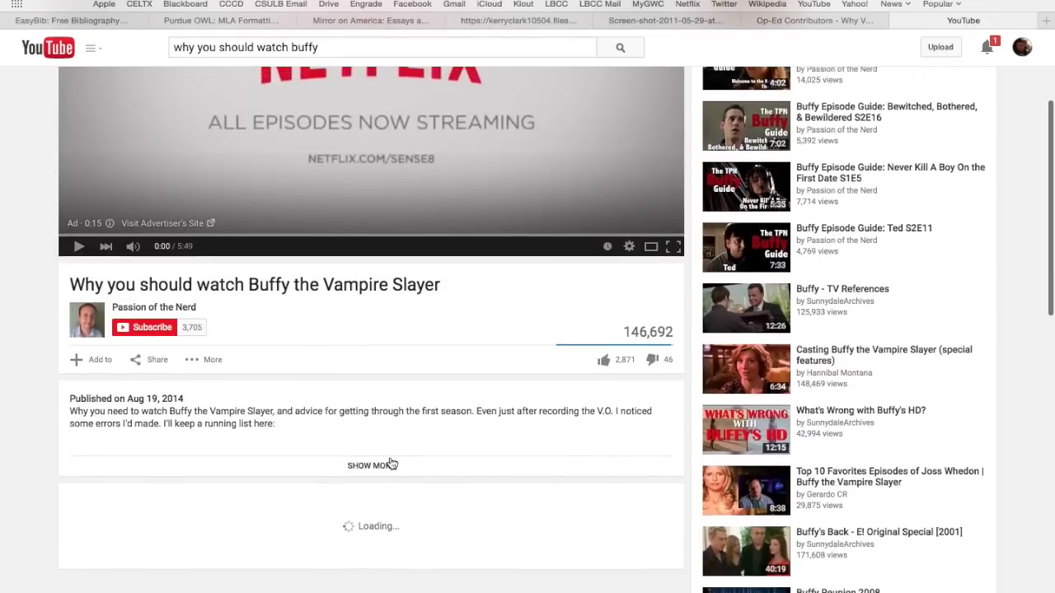
pyautogui.click(371, 467)
pyautogui.scroll(-10, 375, 466)
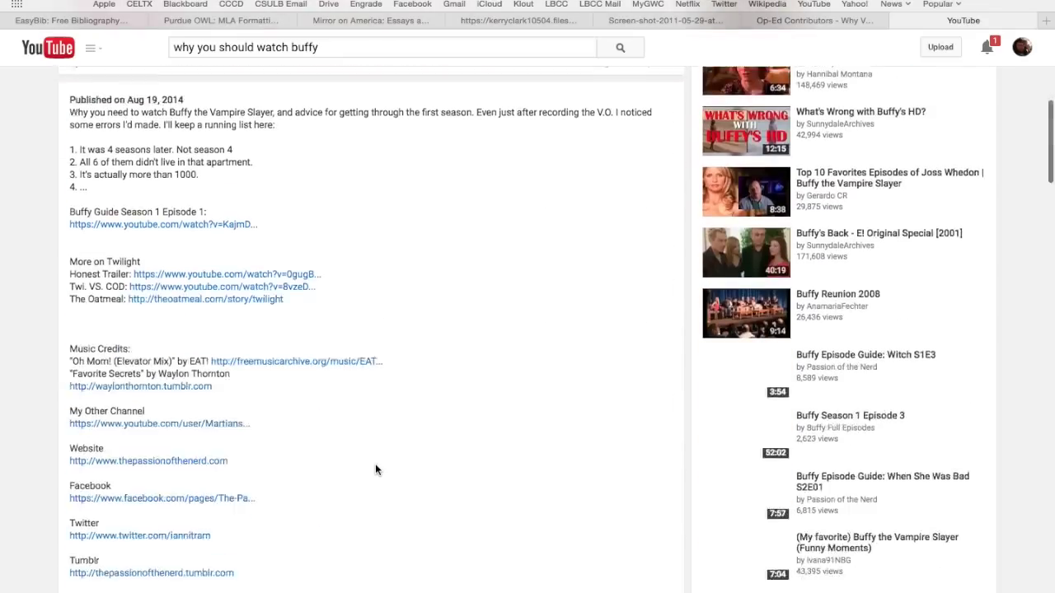
pyautogui.scroll(-15, 375, 469)
pyautogui.scroll(20, 375, 469)
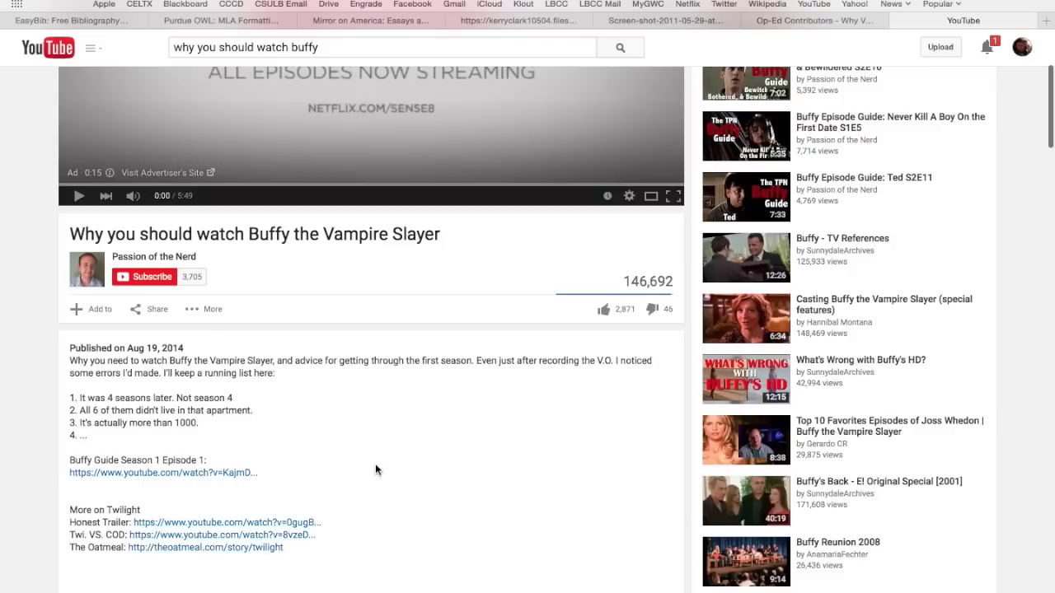
pyautogui.scroll(-2, 375, 470)
# - Show the video's share link, and copy the page's full web address from the browser
pyautogui.click(156, 242)
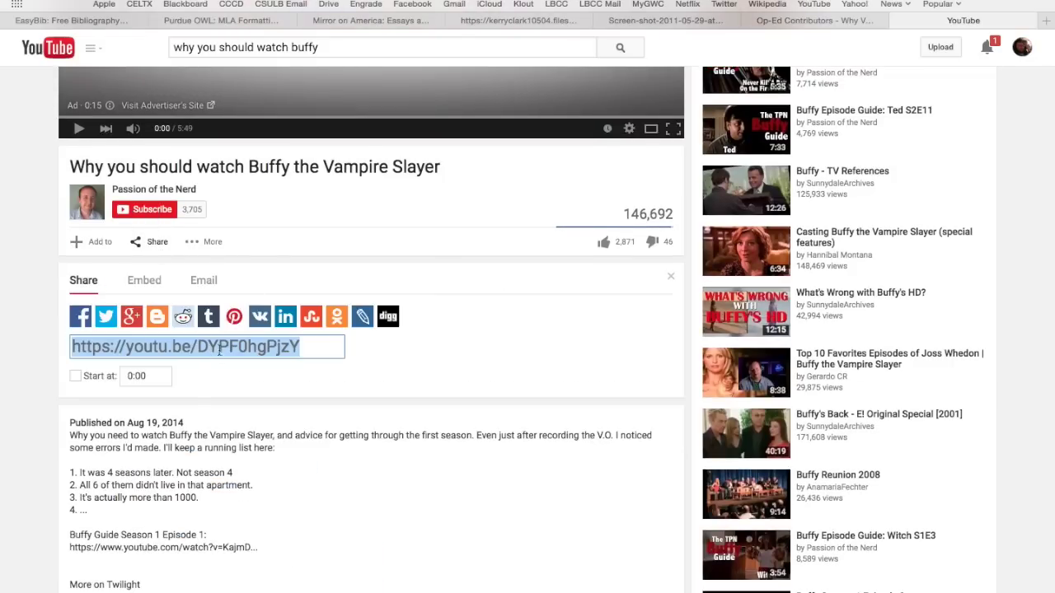
pyautogui.click(90, 7)
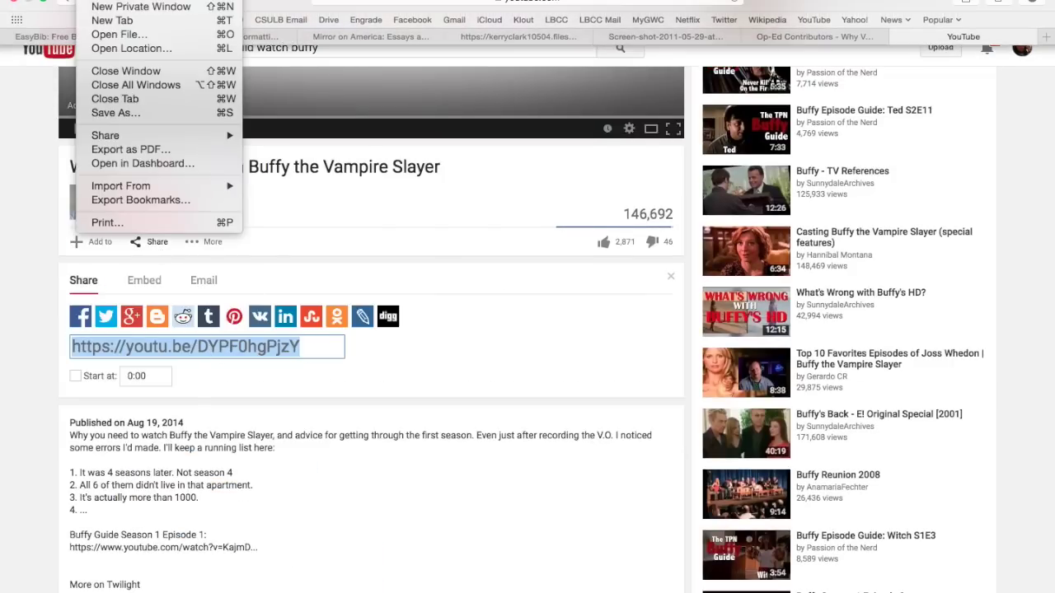
pyautogui.click(133, 43)
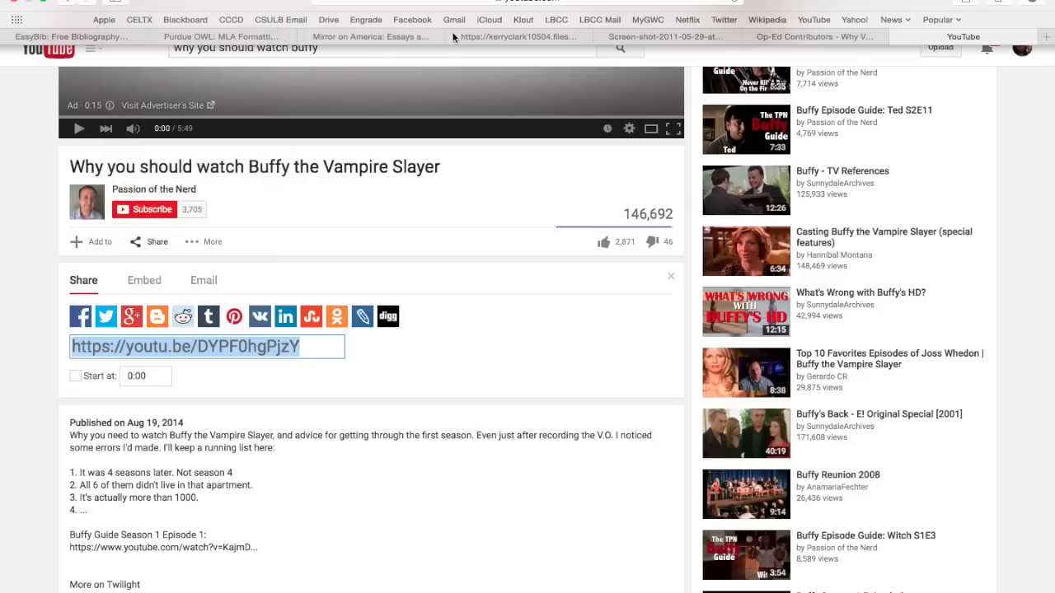
pyautogui.click(537, 2)
pyautogui.click(90, 7)
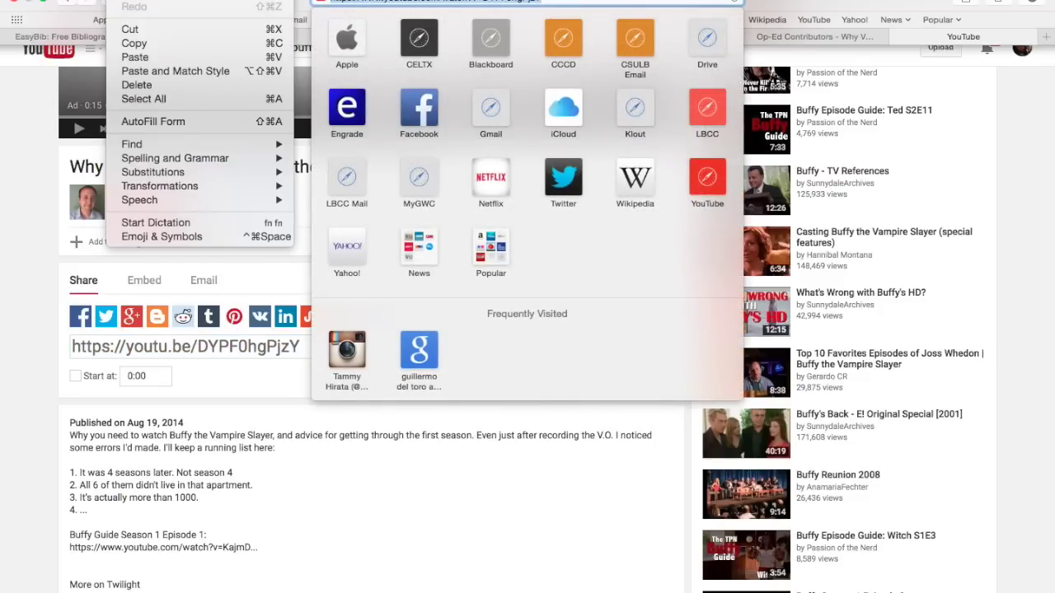
pyautogui.click(134, 38)
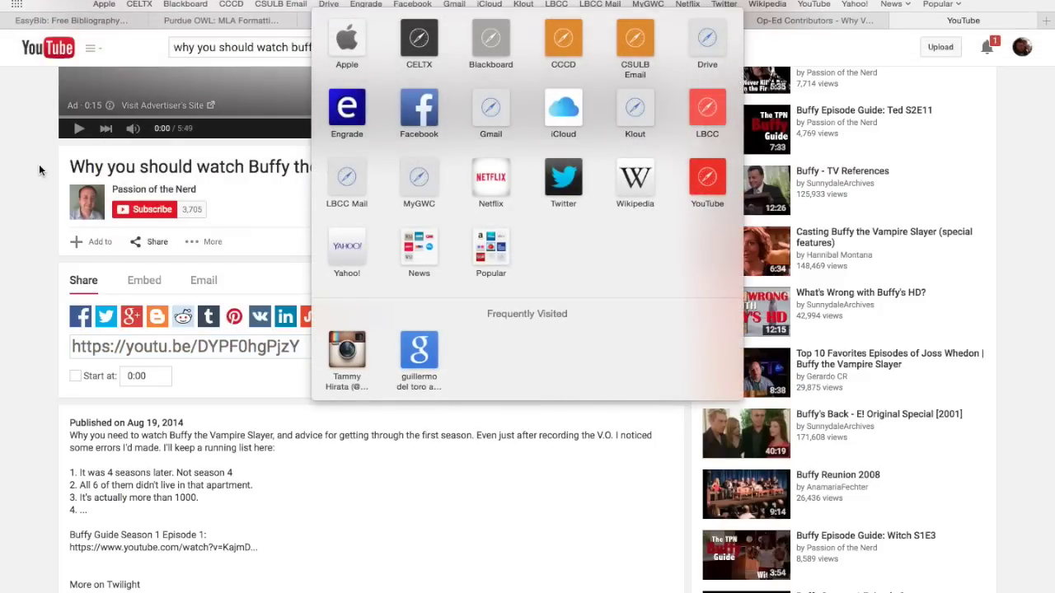
pyautogui.click(39, 164)
# - Return to EasyBib's citation home page and choose Film / Online Video as the source type
pyautogui.click(118, 19)
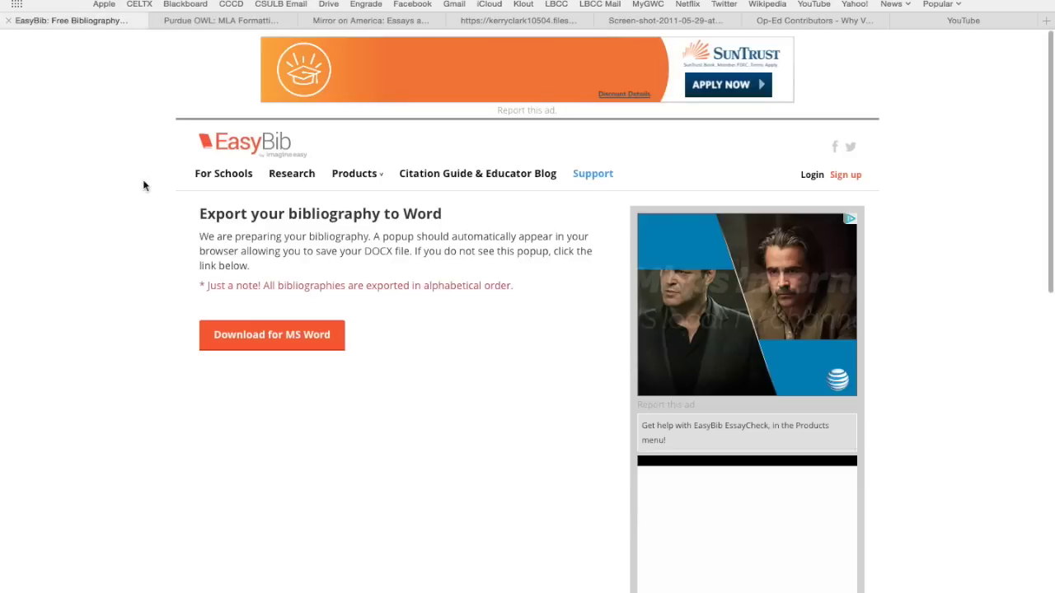
pyautogui.click(222, 151)
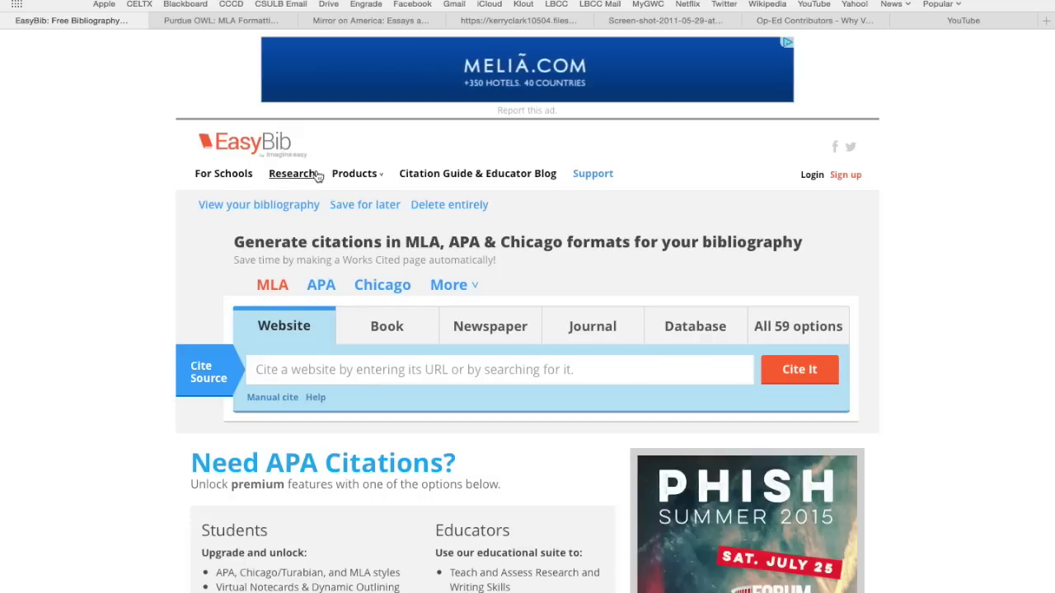
pyautogui.click(766, 330)
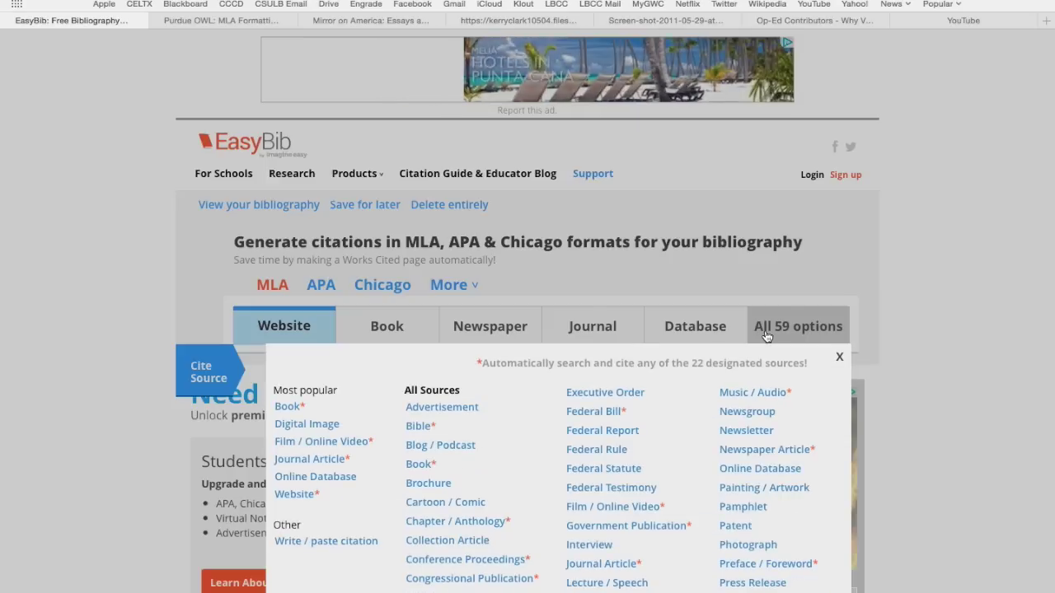
pyautogui.scroll(-3, 517, 515)
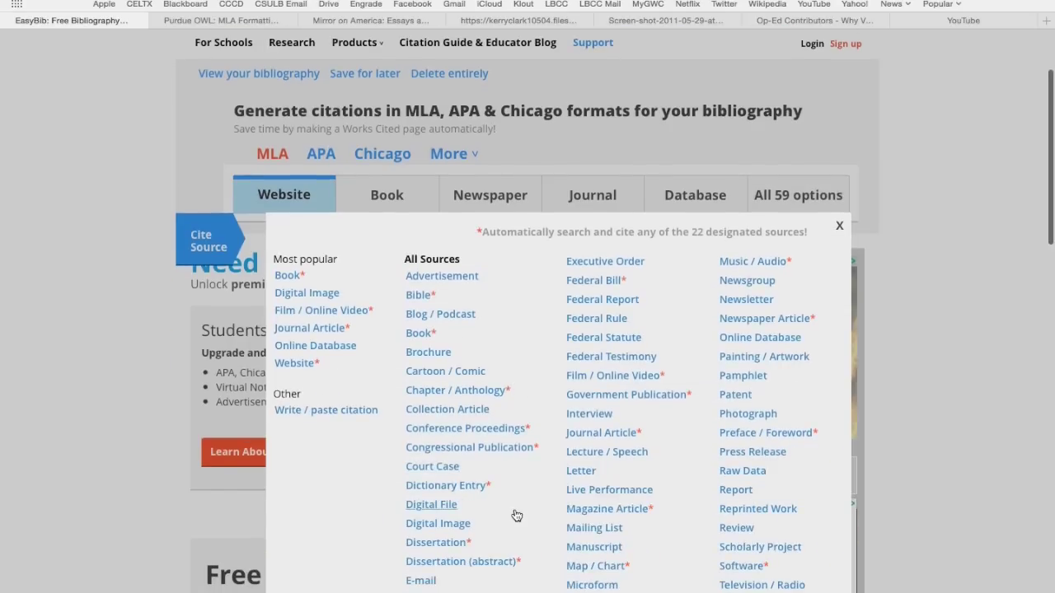
pyautogui.click(332, 317)
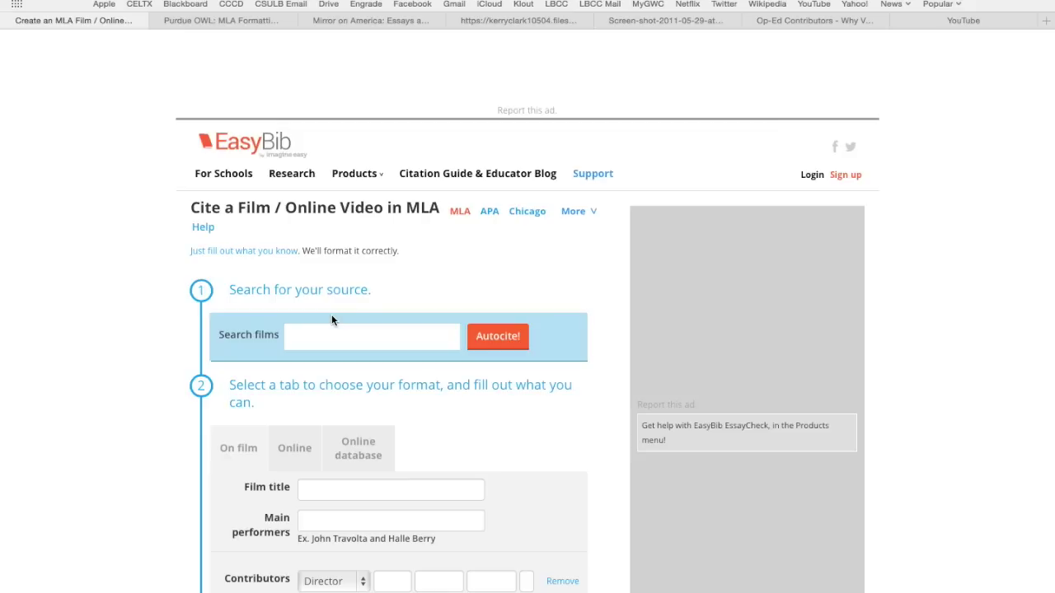
# - Autocite the video by pasting its copied YouTube address into the film search, and review the source information found
pyautogui.scroll(-3, 331, 316)
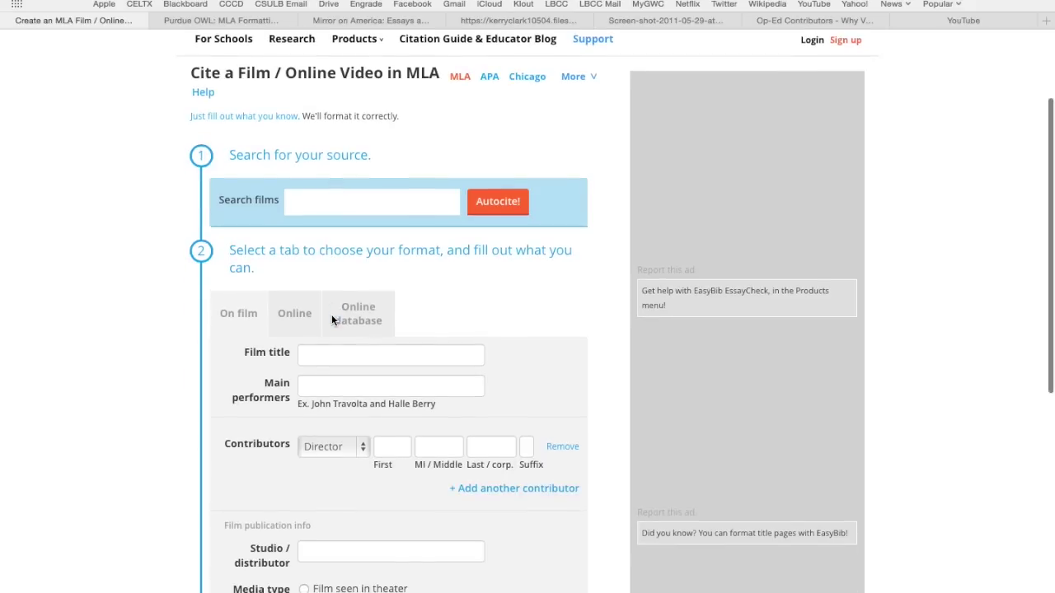
pyautogui.click(327, 195)
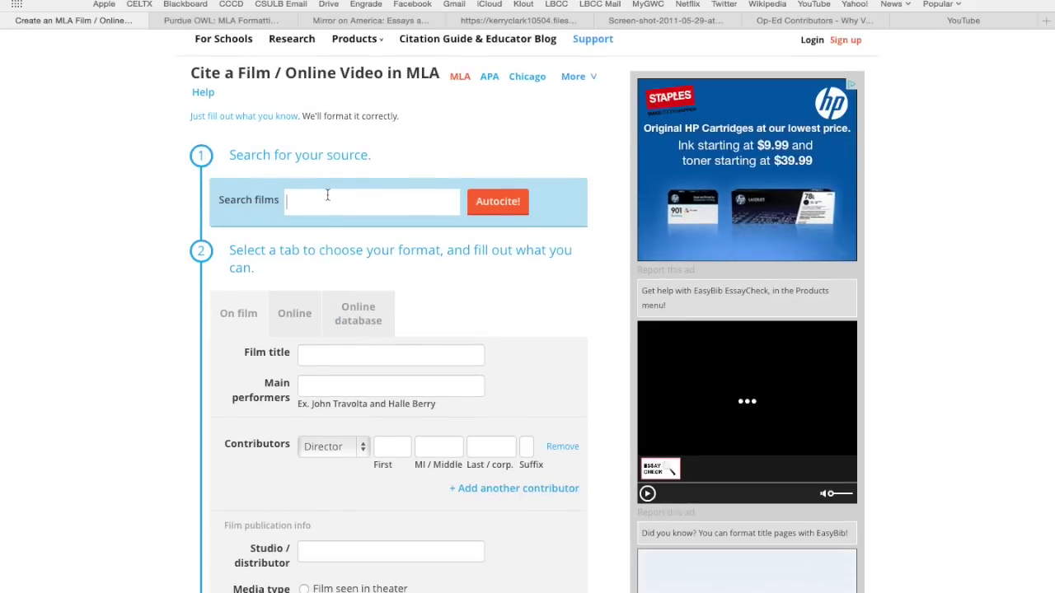
pyautogui.moveTo(329, 1)
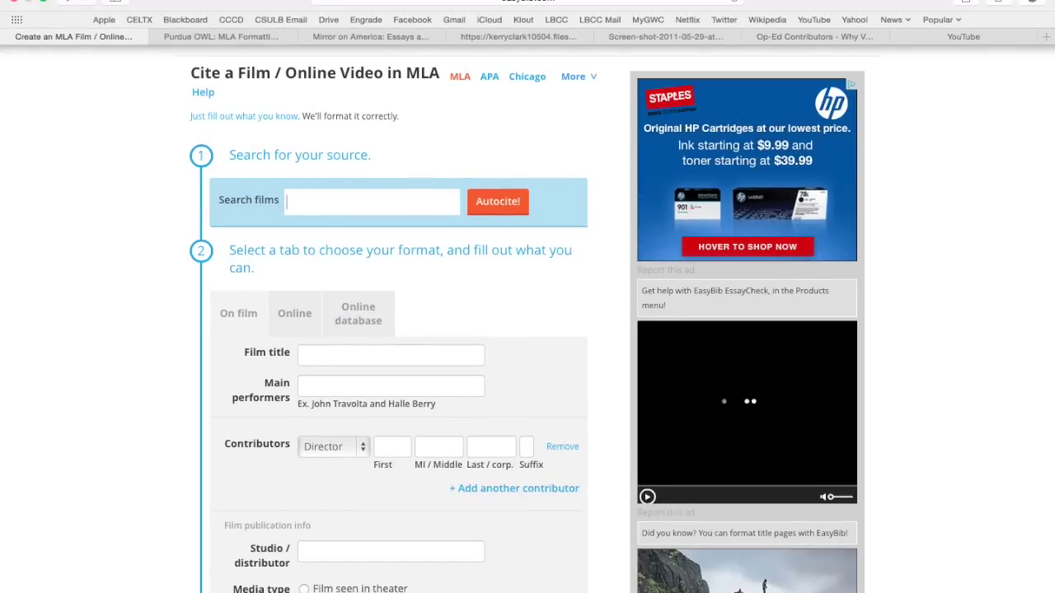
pyautogui.click(132, 2)
pyautogui.click(152, 58)
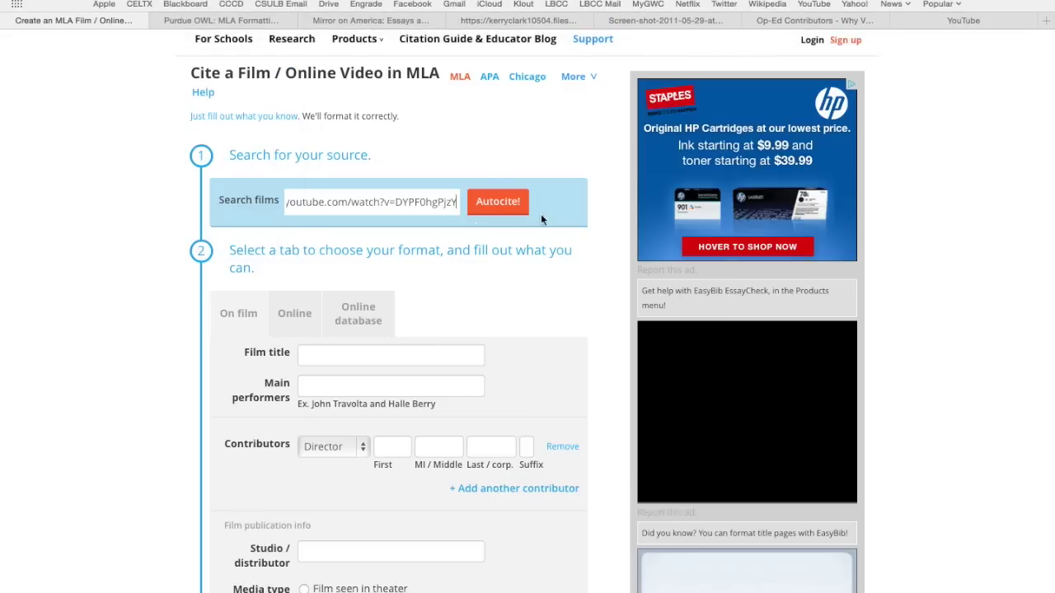
pyautogui.click(515, 194)
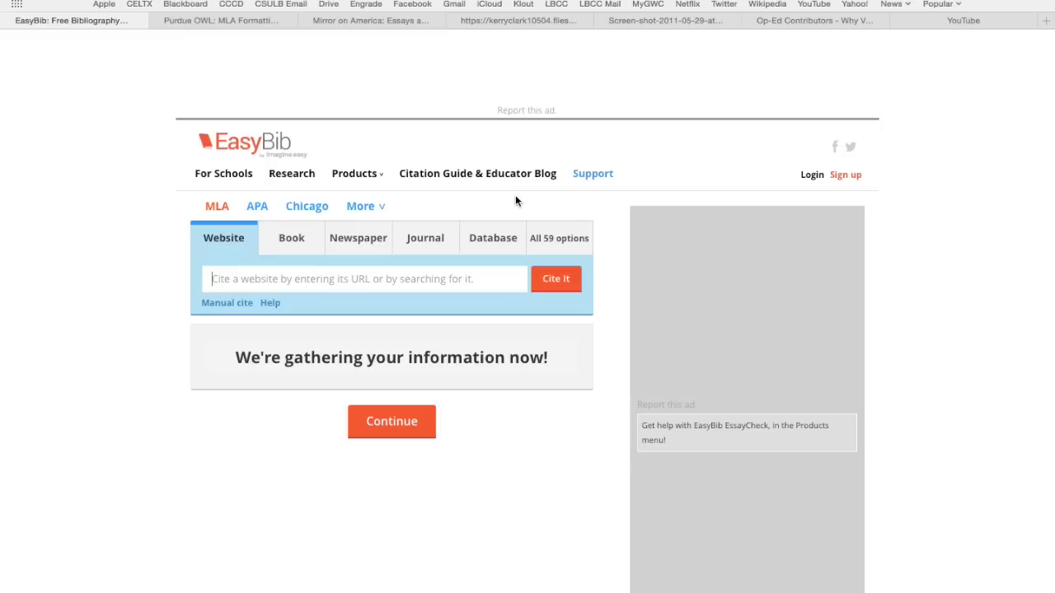
pyautogui.scroll(-3, 152, 456)
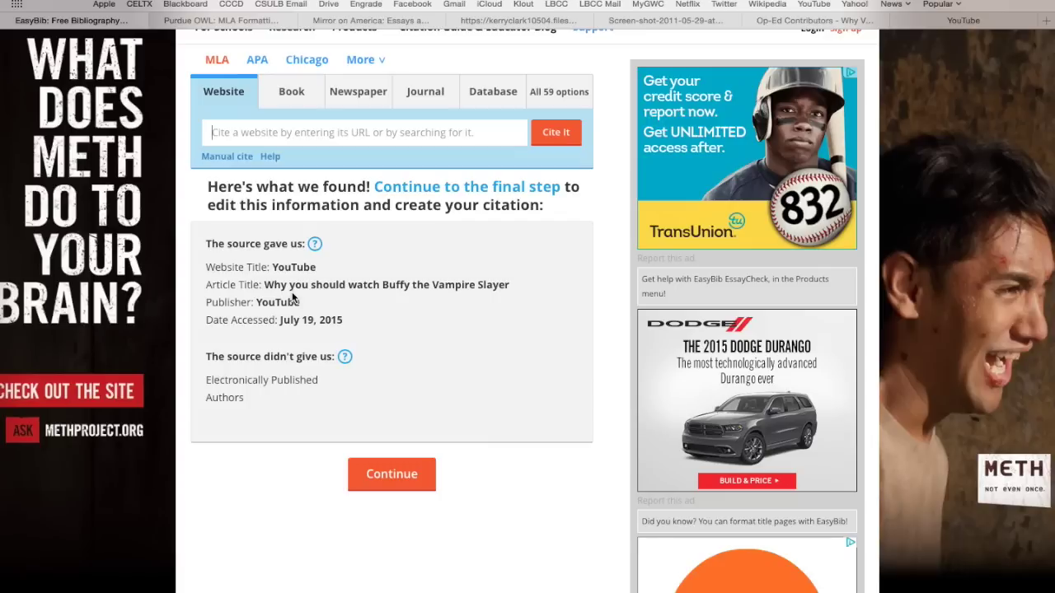
# - Check the YouTube video page for the uploader, title and publication date that the citation needs
pyautogui.click(927, 20)
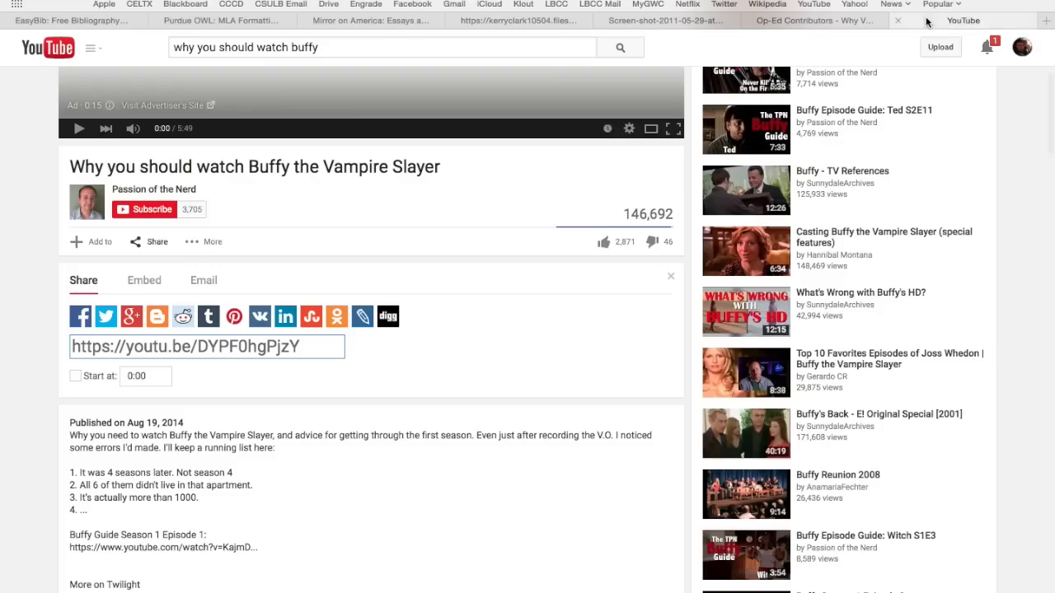
pyautogui.scroll(3, 466, 295)
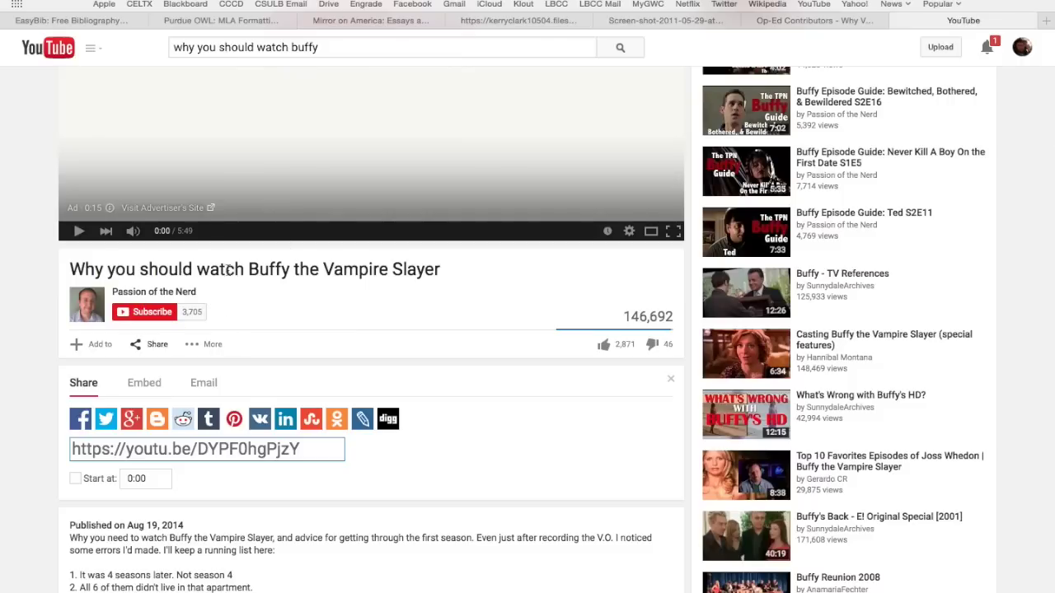
pyautogui.scroll(-2, 396, 324)
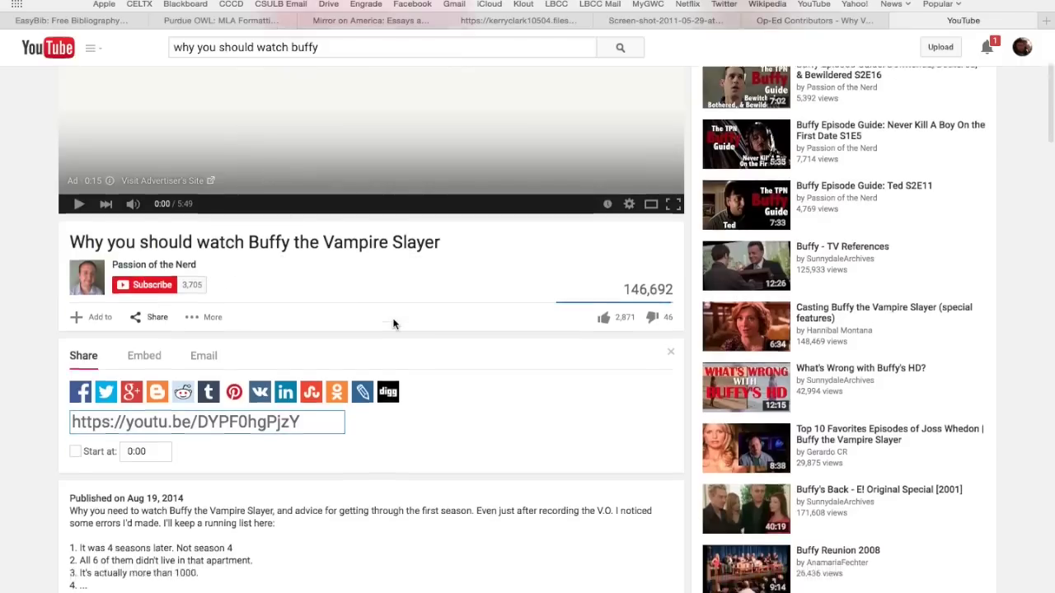
pyautogui.scroll(2, 394, 324)
pyautogui.scroll(1, 394, 324)
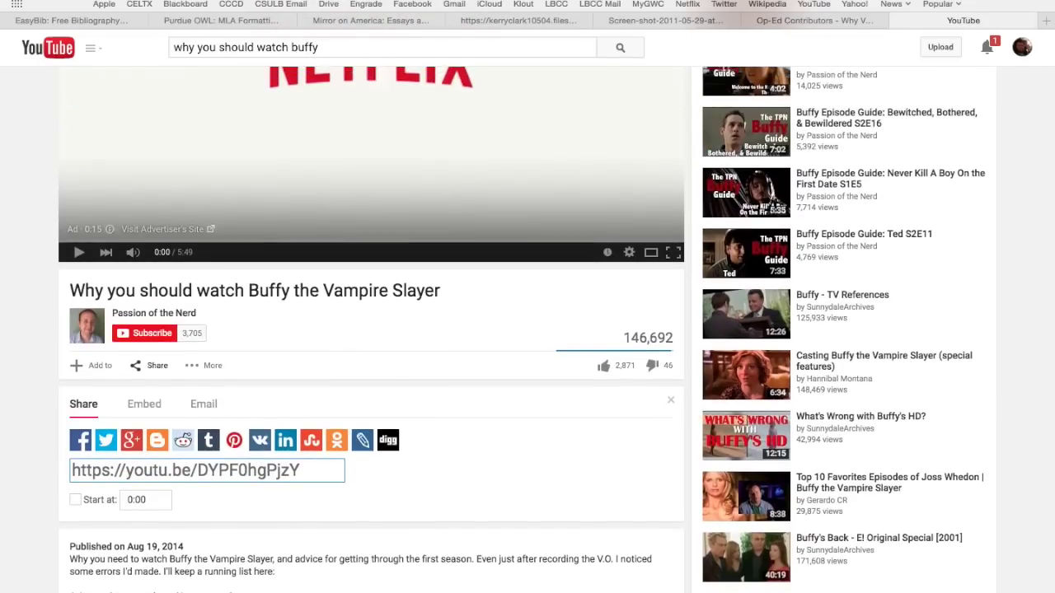
pyautogui.moveTo(99, 4)
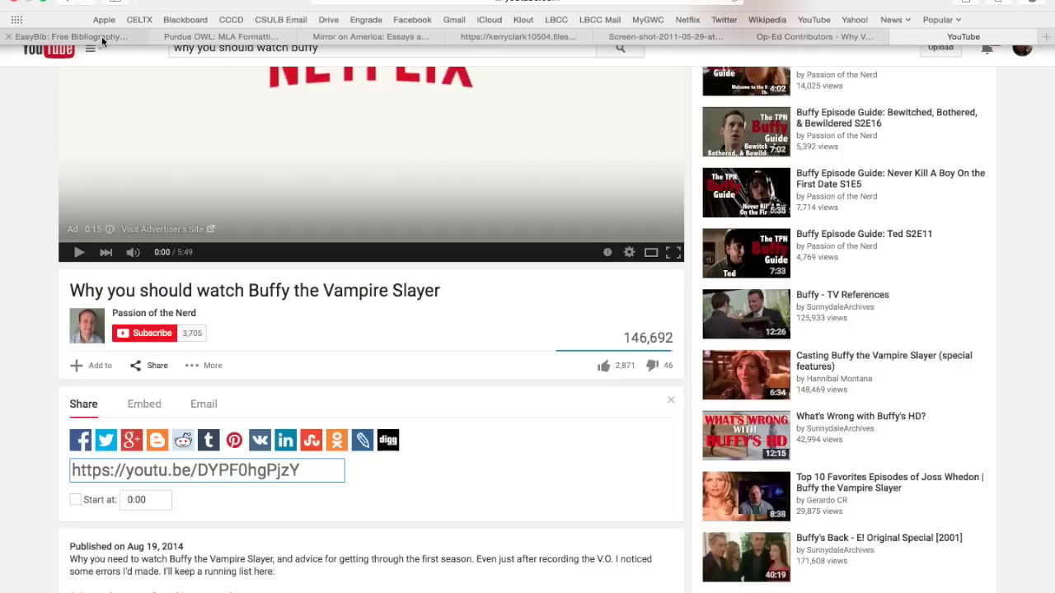
# - Return to EasyBib and continue to the final step for editing the video's citation details
pyautogui.click(103, 37)
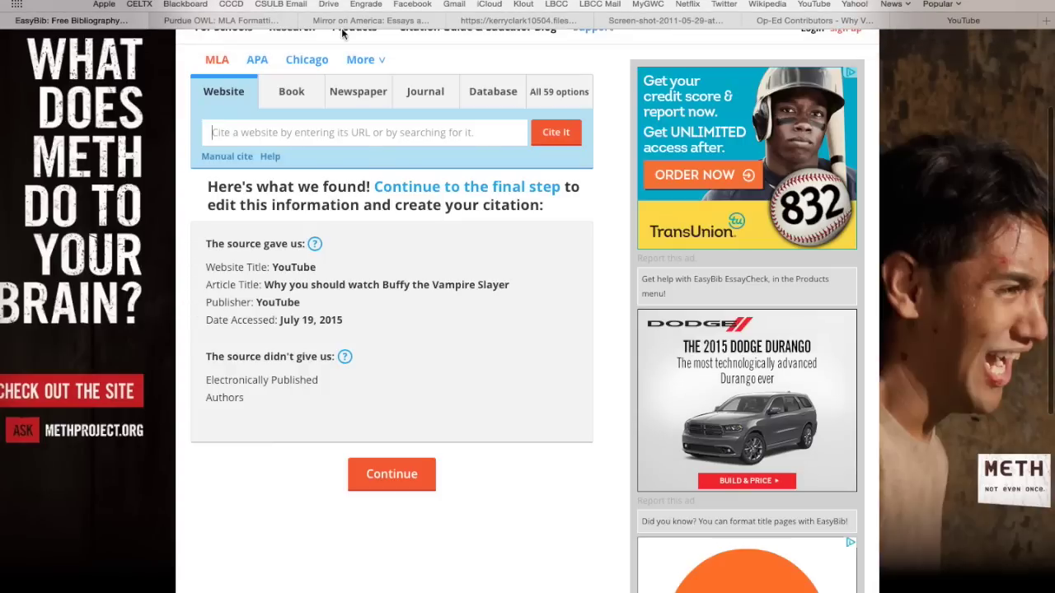
pyautogui.scroll(2, 442, 249)
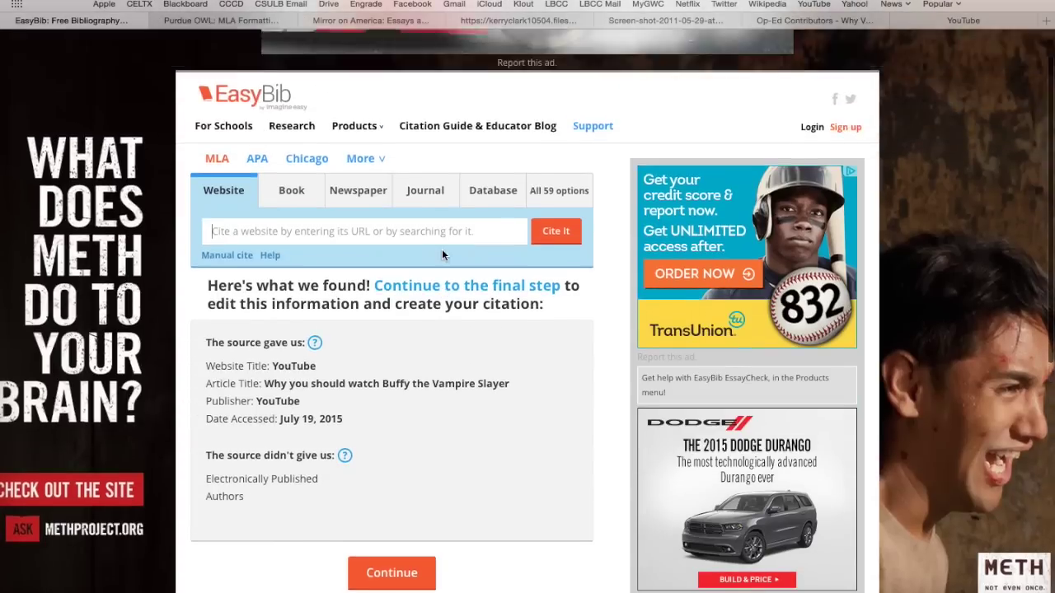
pyautogui.click(408, 543)
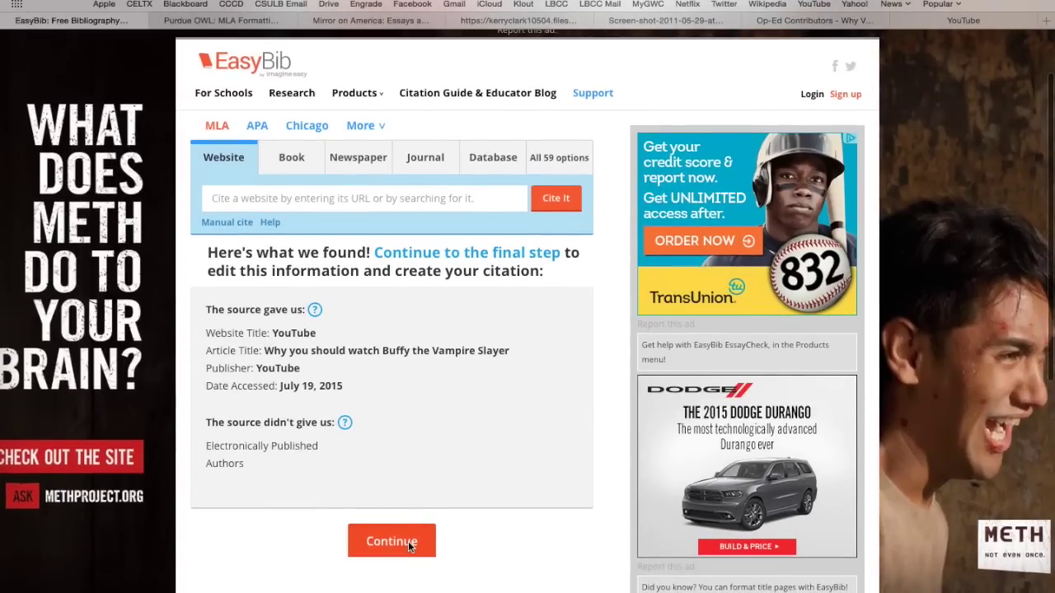
pyautogui.scroll(-3, 354, 505)
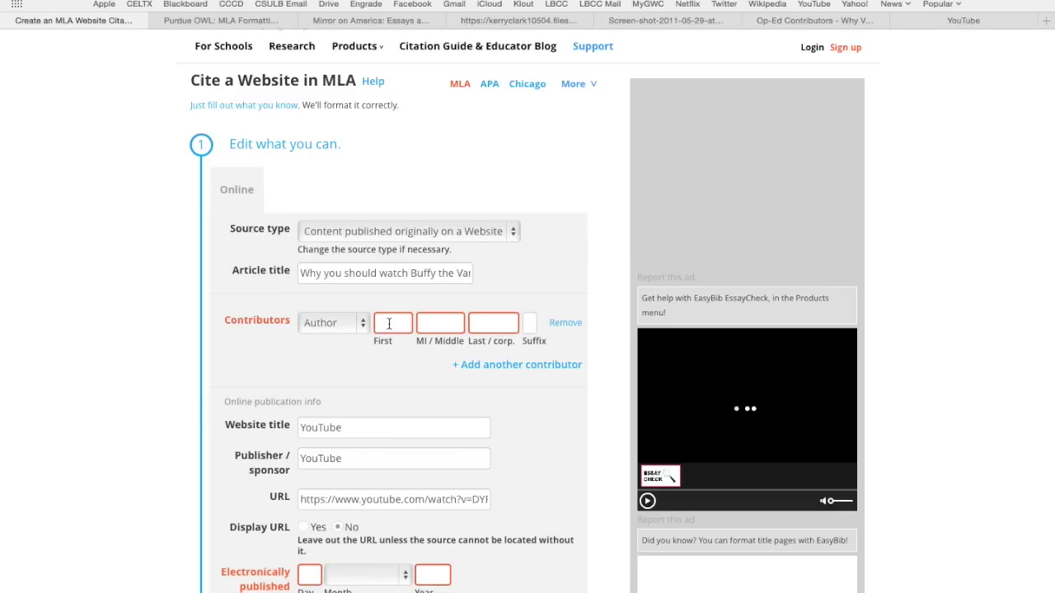
# - Enter the video's uploader as the author, with first name Passion, middle name "of the" and last name Nerd
pyautogui.click(345, 322)
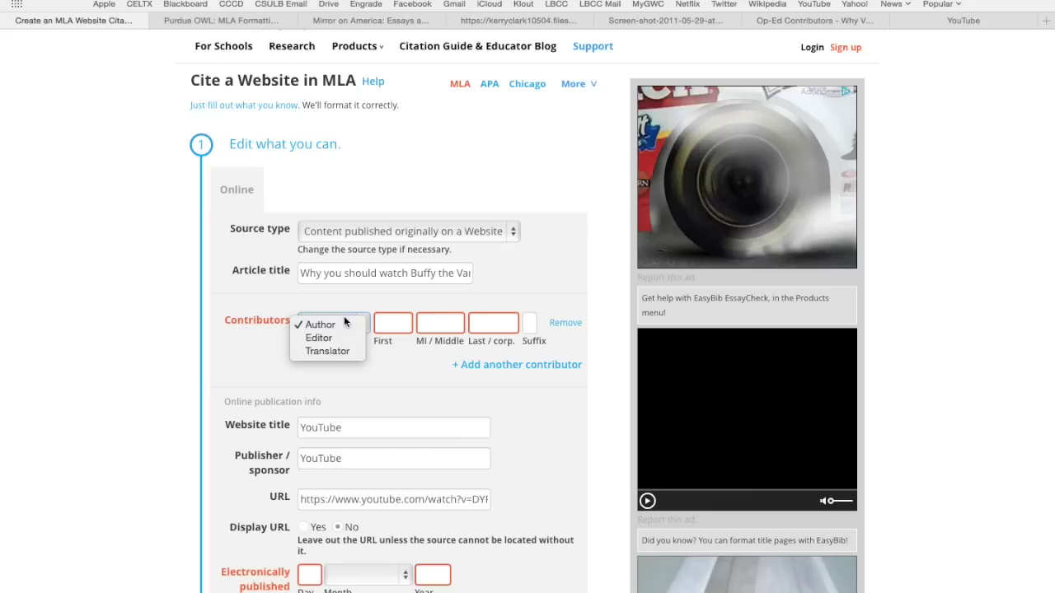
pyautogui.click(377, 305)
pyautogui.click(395, 325)
pyautogui.write('Passion')
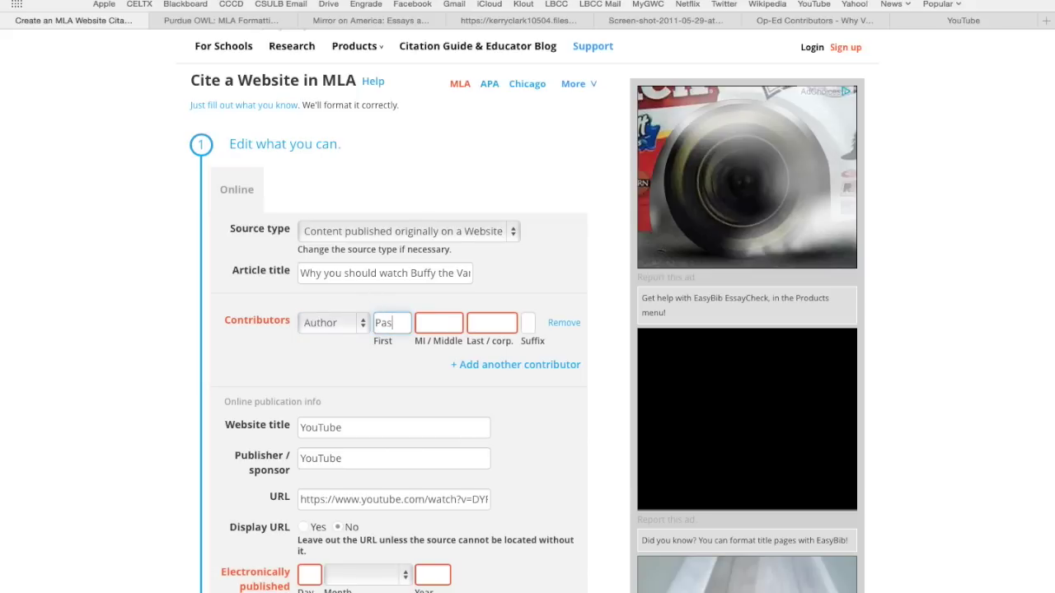
pyautogui.click(454, 321)
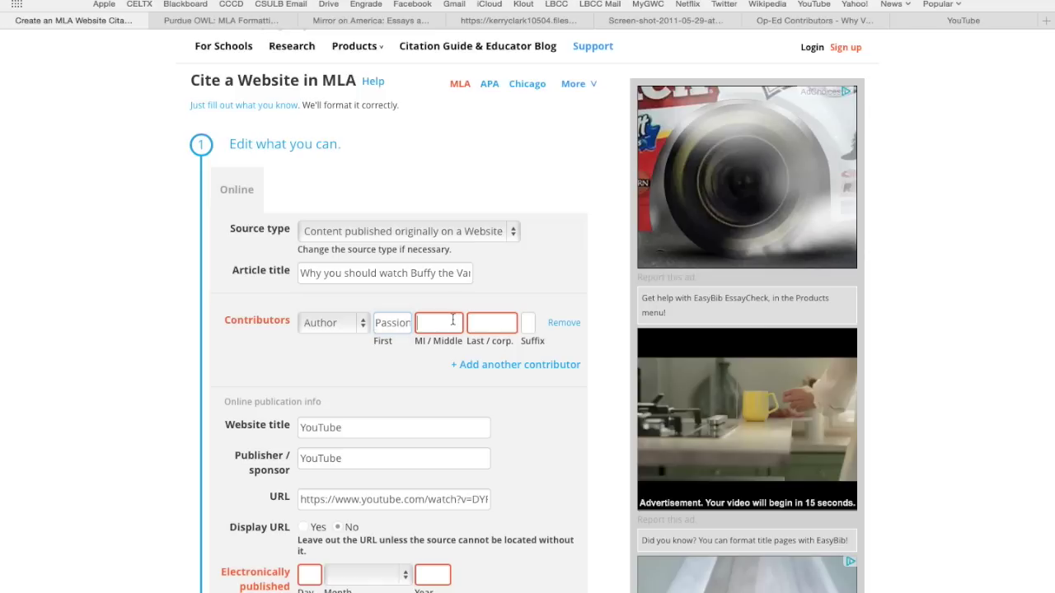
pyautogui.write('of the')
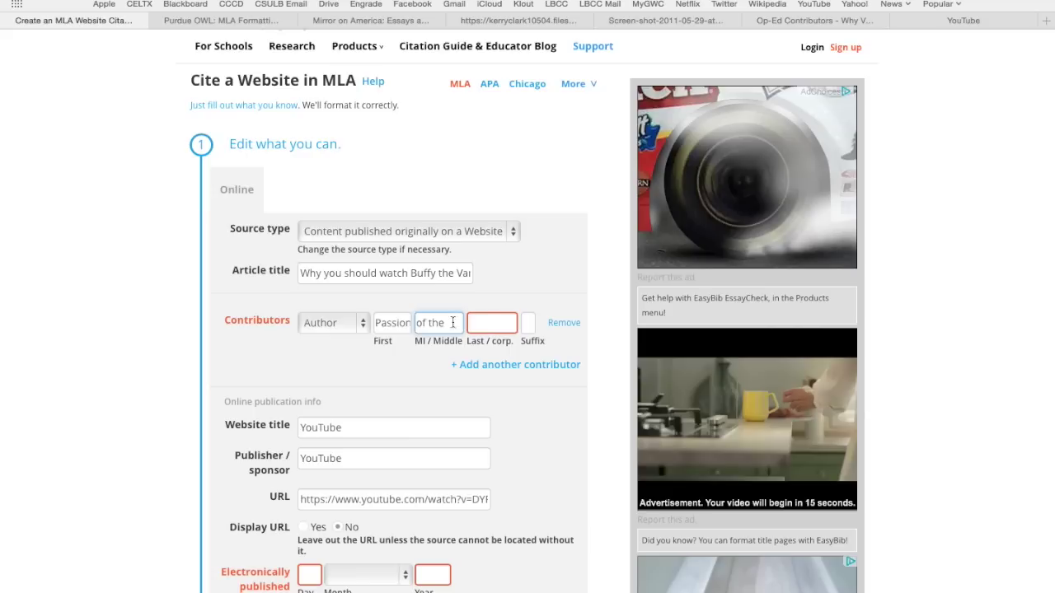
pyautogui.click(491, 323)
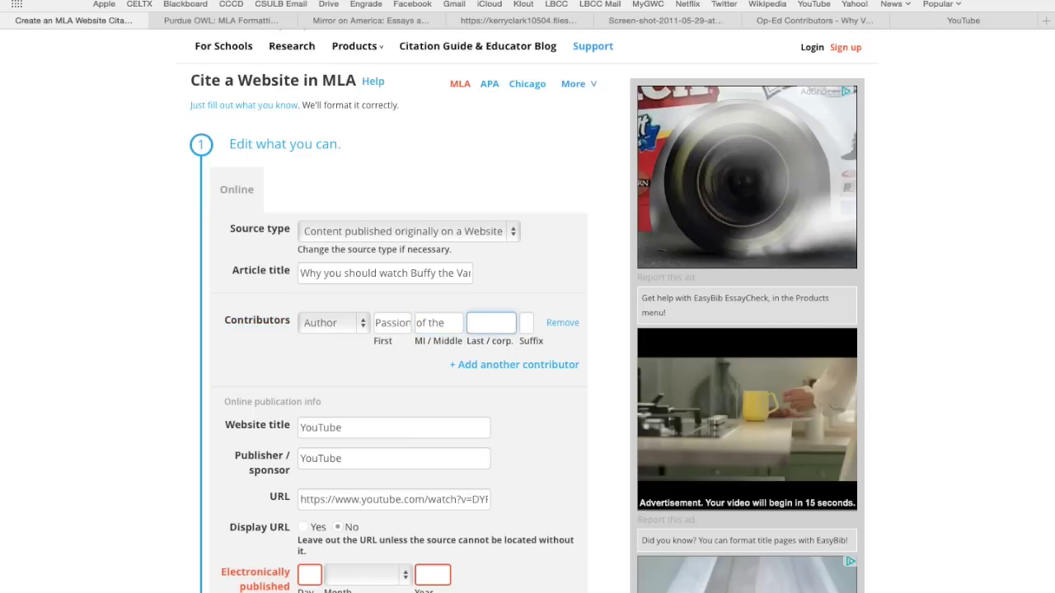
pyautogui.write('Ner')
# - Capitalize You, Should and Watch in the article title, and check the title through to its end
pyautogui.scroll(-5, 494, 309)
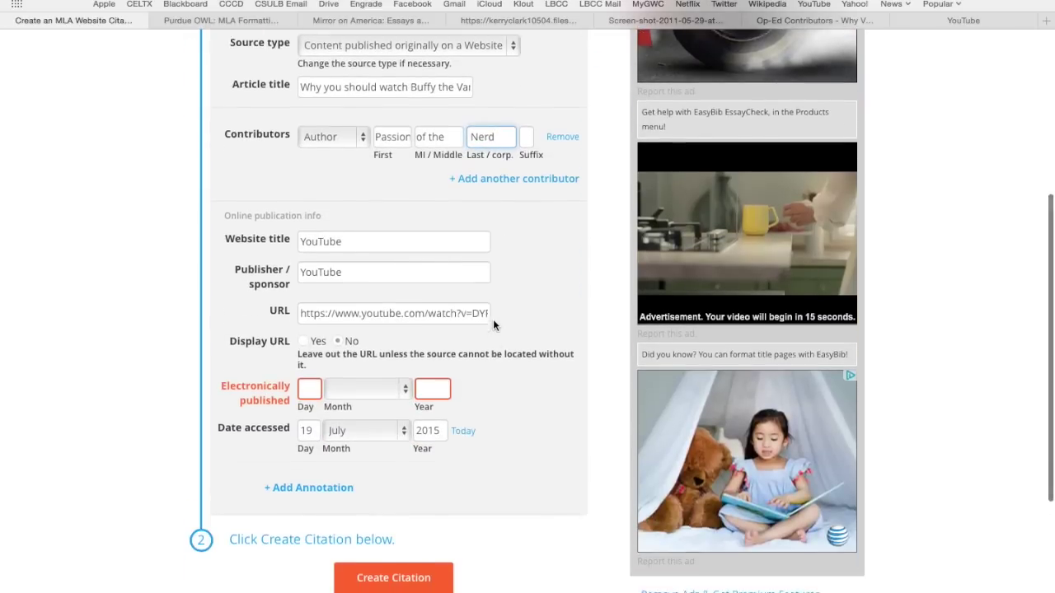
pyautogui.scroll(3, 493, 324)
pyautogui.click(331, 178)
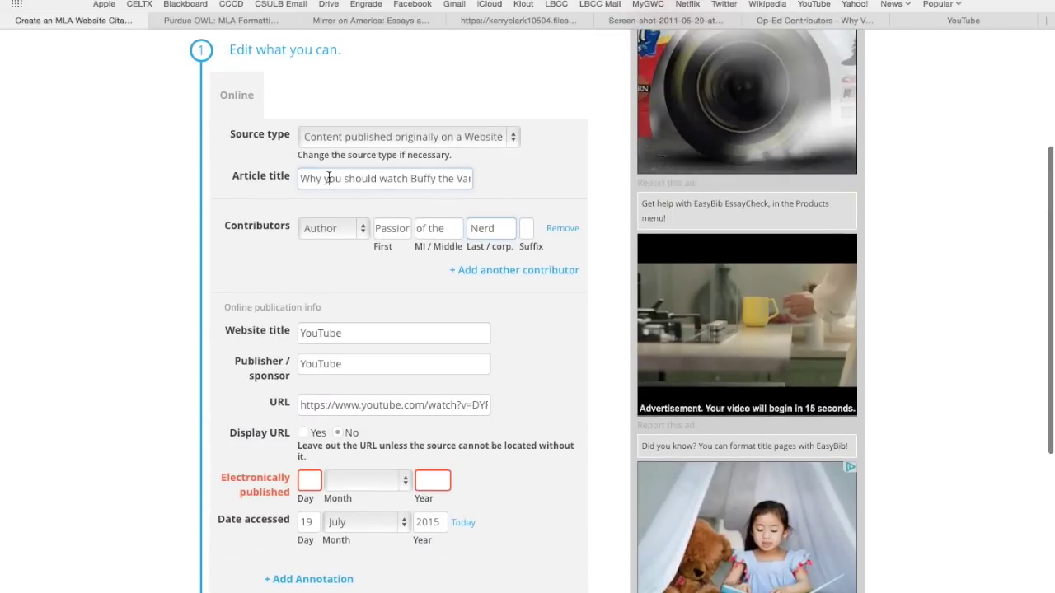
pyautogui.press('BackSpace')
pyautogui.write('Y')
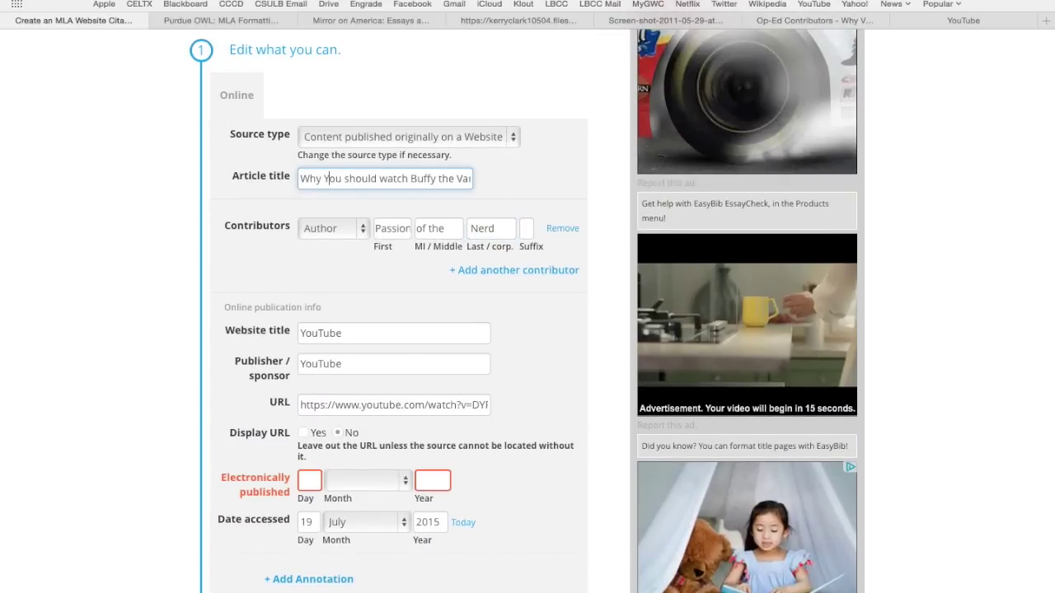
pyautogui.click(349, 178)
pyautogui.press('BackSpace')
pyautogui.write('S')
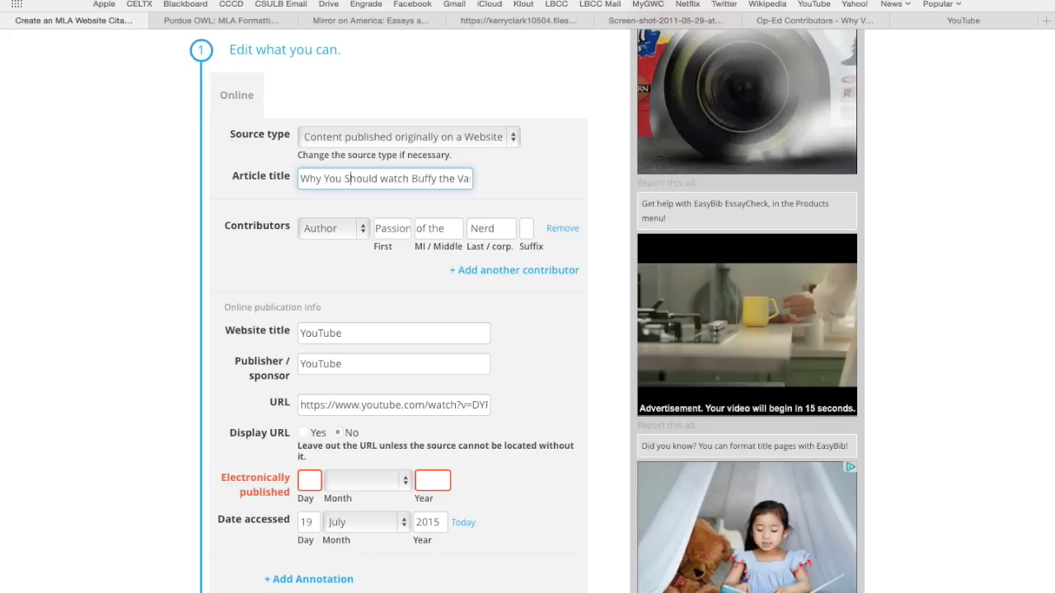
pyautogui.click(387, 178)
pyautogui.press('BackSpace')
pyautogui.write('W')
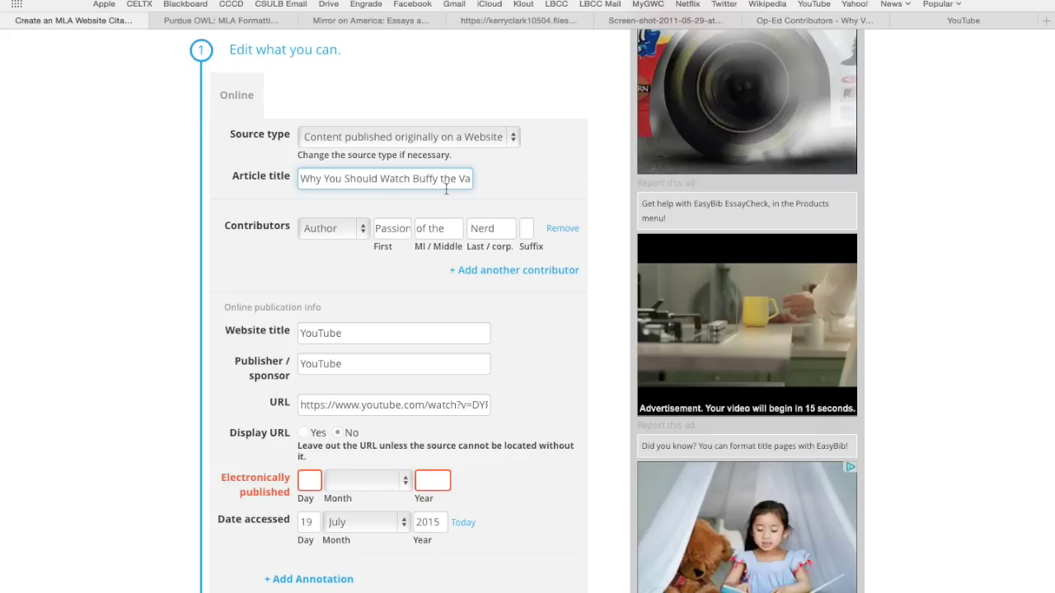
pyautogui.scroll(1, 446, 189)
pyautogui.scroll(1, 446, 189)
pyautogui.moveTo(446, 195); pyautogui.dragTo(473, 196)
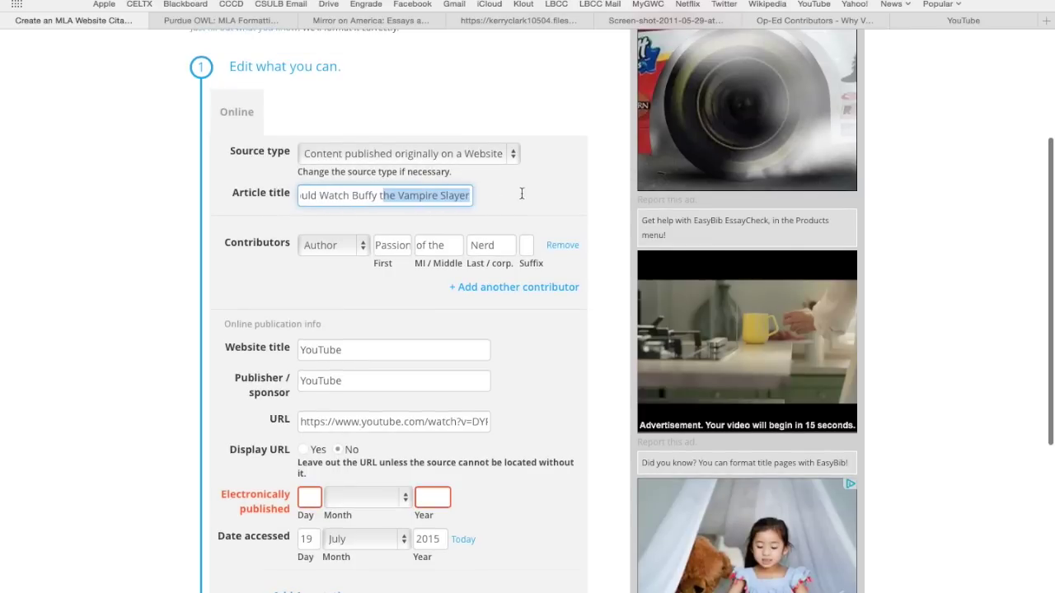
pyautogui.click(160, 267)
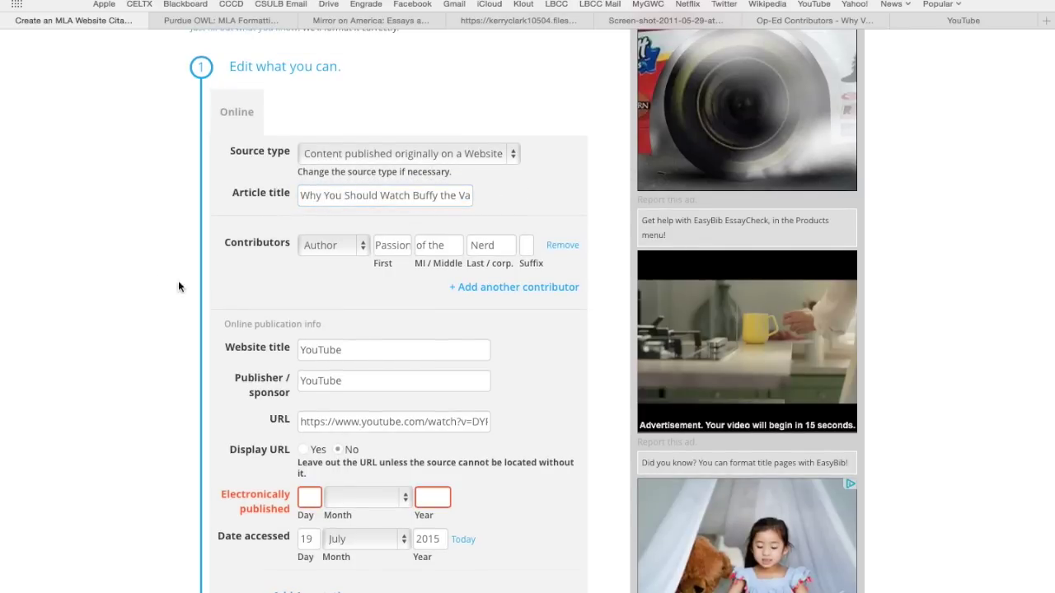
# - Check the YouTube video page for the publication date that the citation still lacks
pyautogui.scroll(-5, 209, 314)
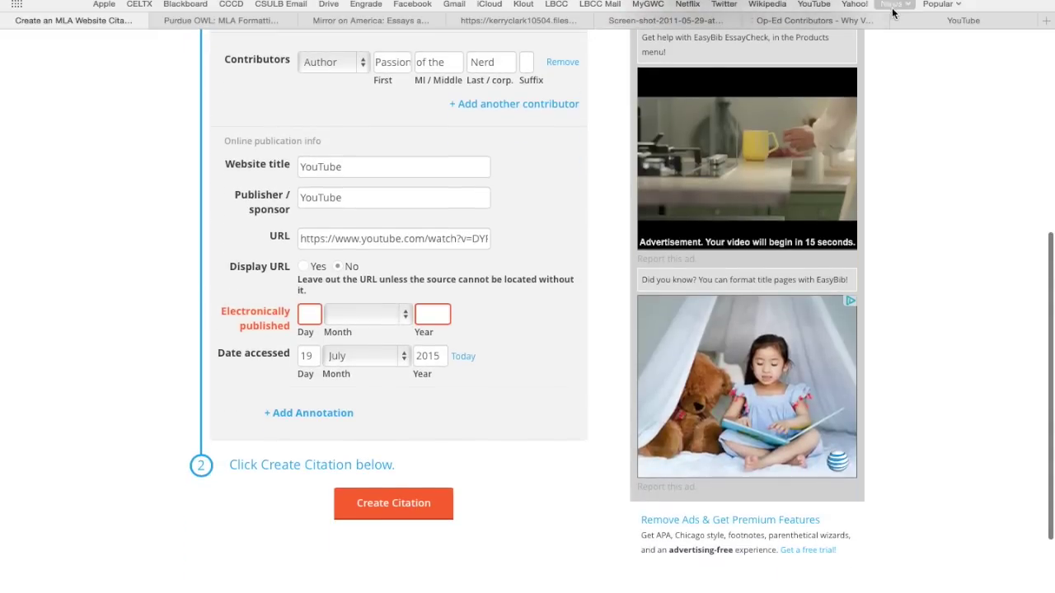
pyautogui.click(944, 25)
pyautogui.scroll(-5, 419, 328)
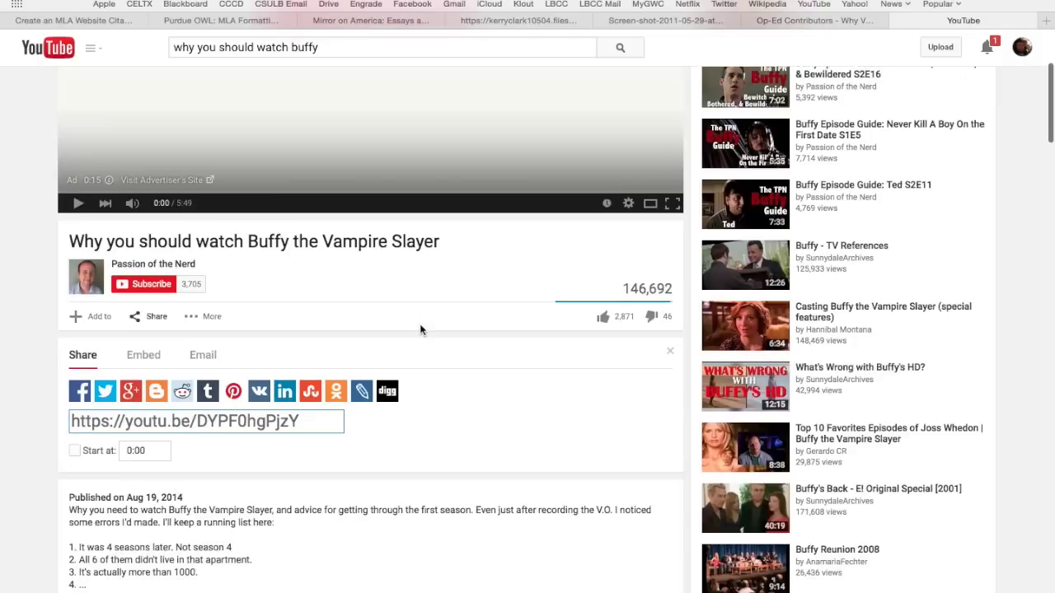
pyautogui.scroll(3, 286, 384)
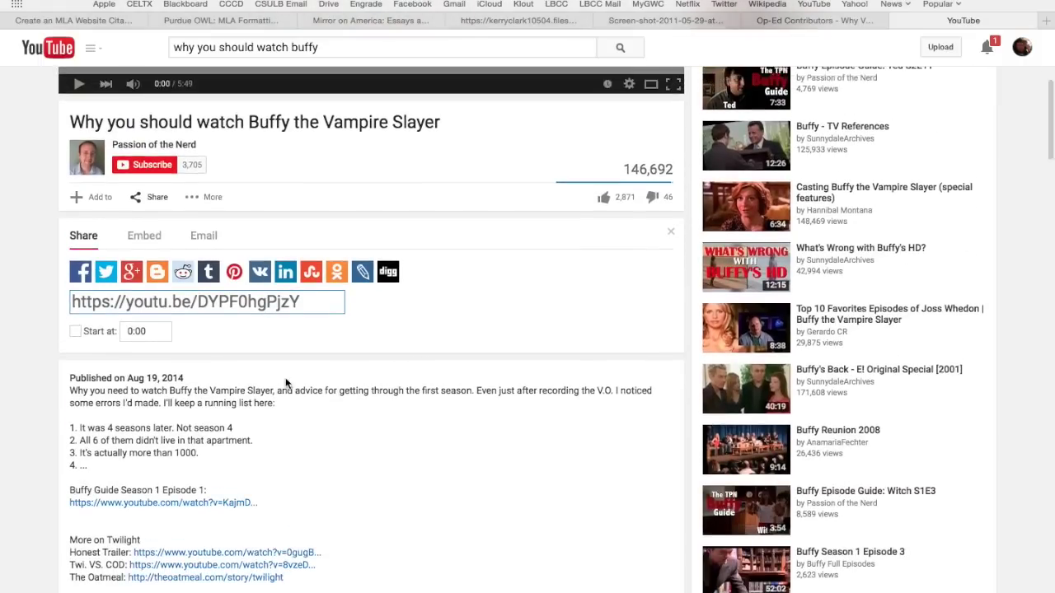
pyautogui.scroll(5, 273, 354)
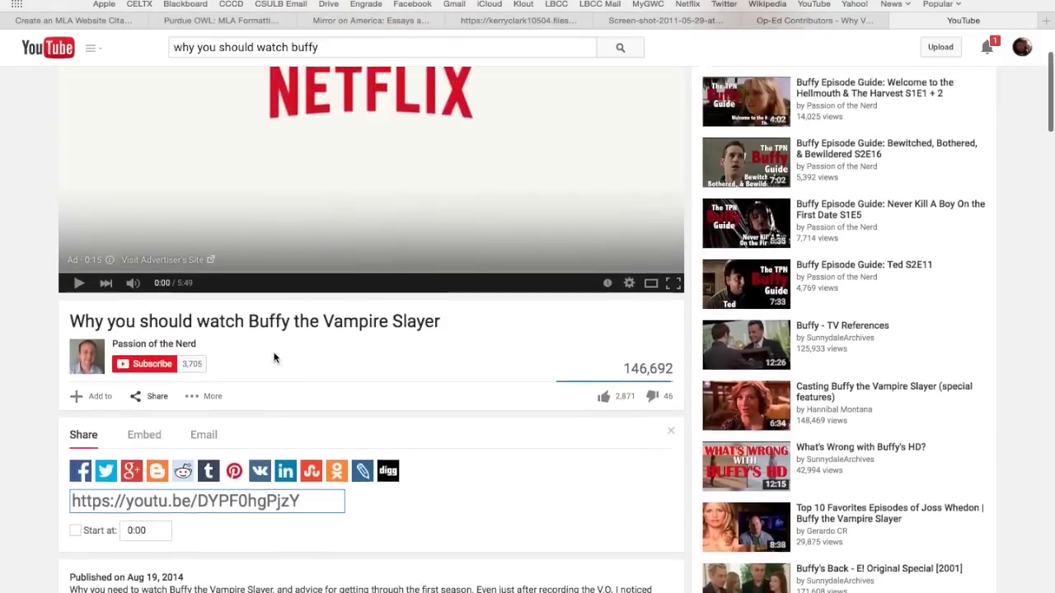
pyautogui.scroll(-4, 276, 357)
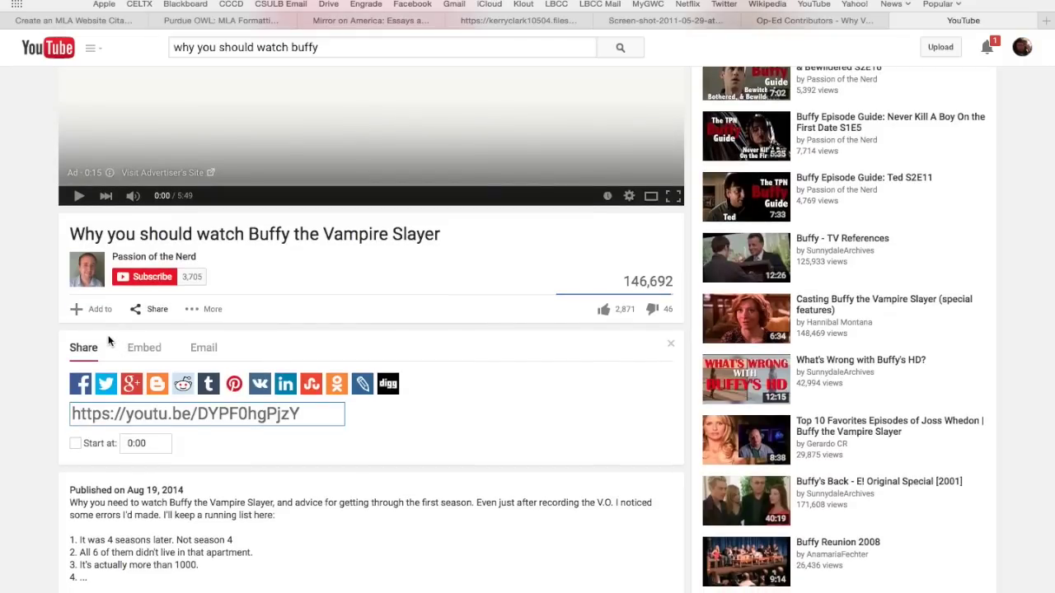
pyautogui.scroll(-3, 481, 396)
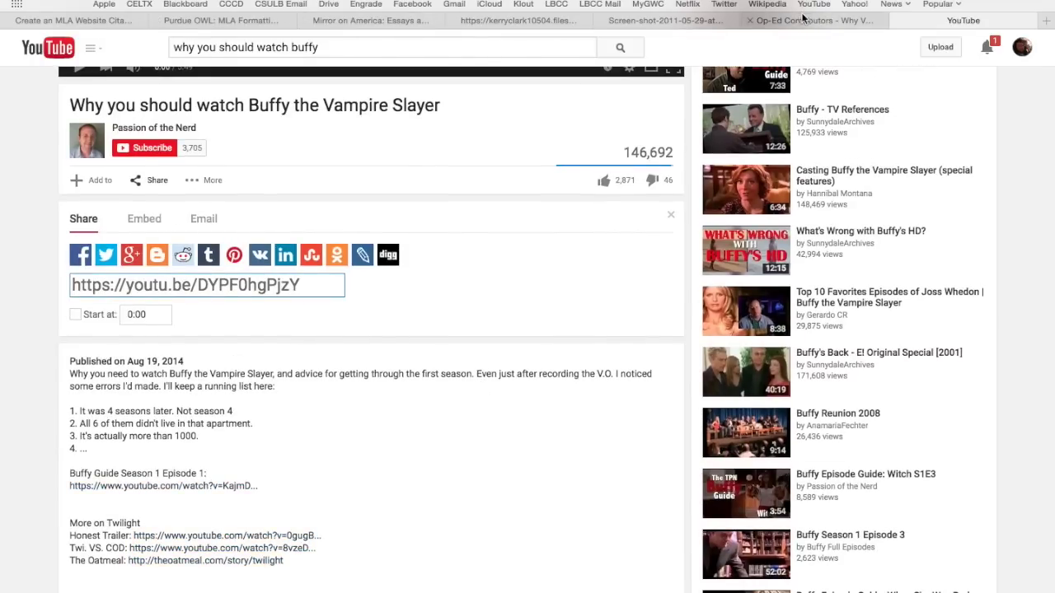
pyautogui.click(121, 20)
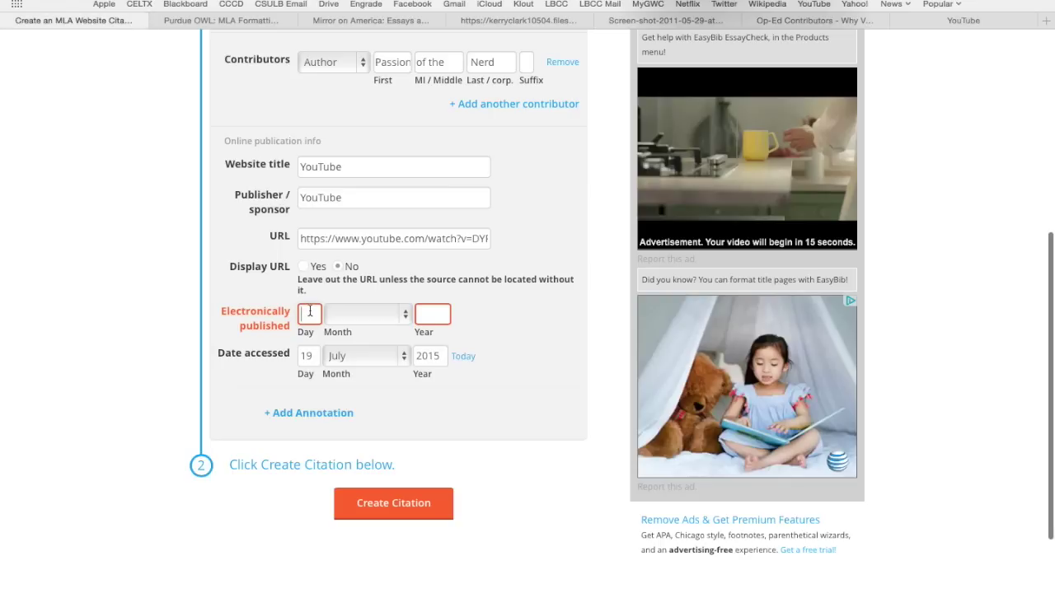
pyautogui.click(957, 23)
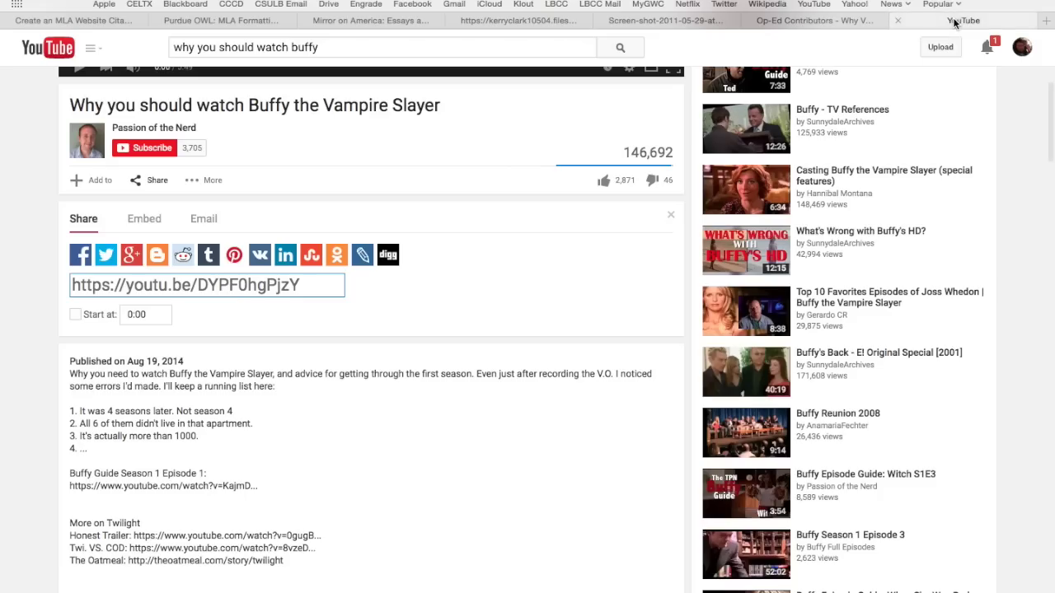
# - Return to the EasyBib form and set the electronic publication date to 19 August 2014
pyautogui.click(100, 27)
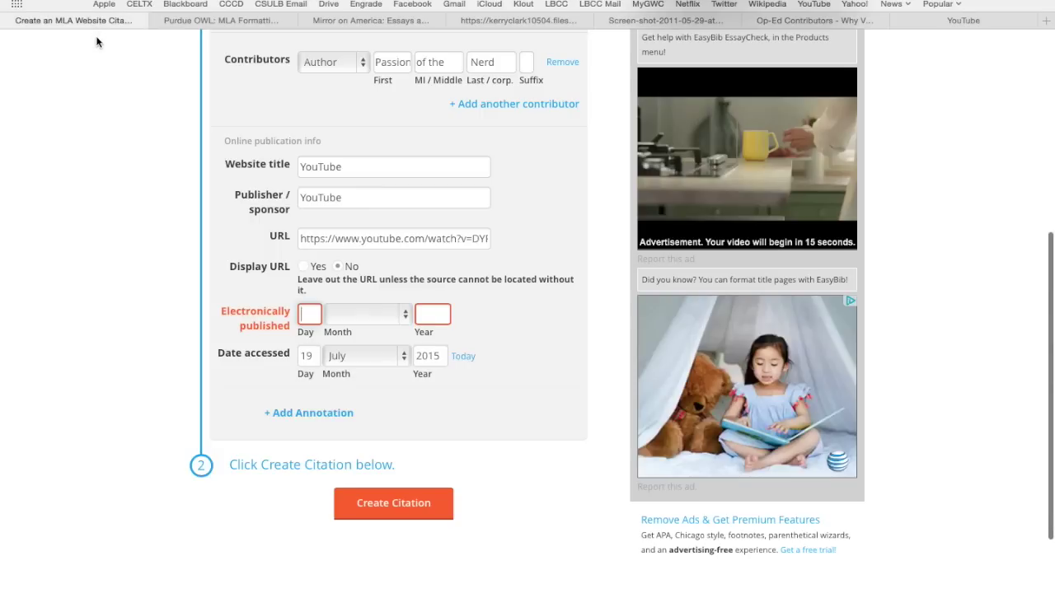
pyautogui.write('9')
pyautogui.press('Tab')
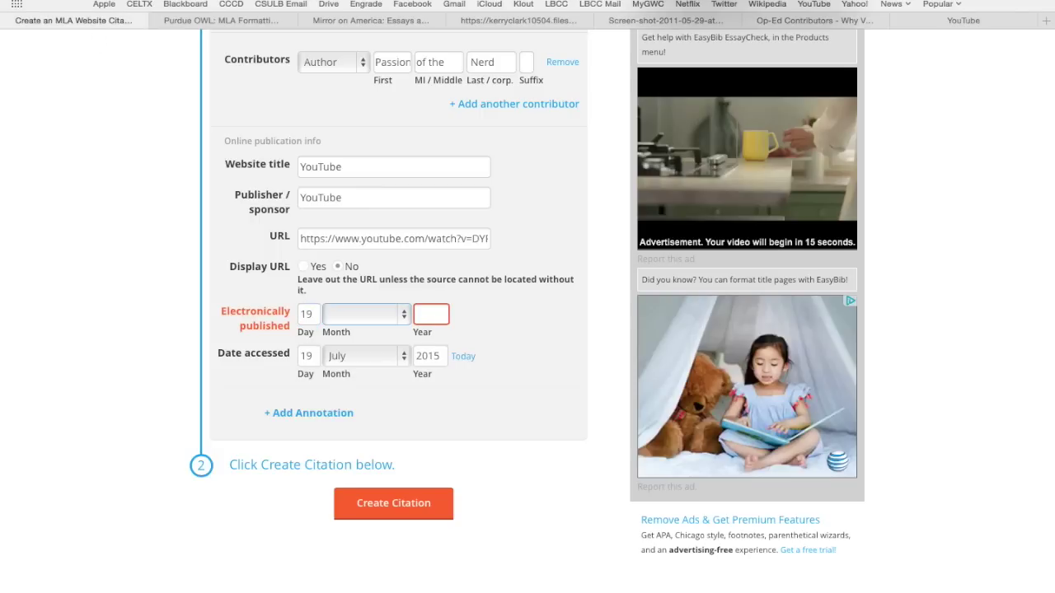
pyautogui.write('au')
pyautogui.press('Tab')
pyautogui.write('201')
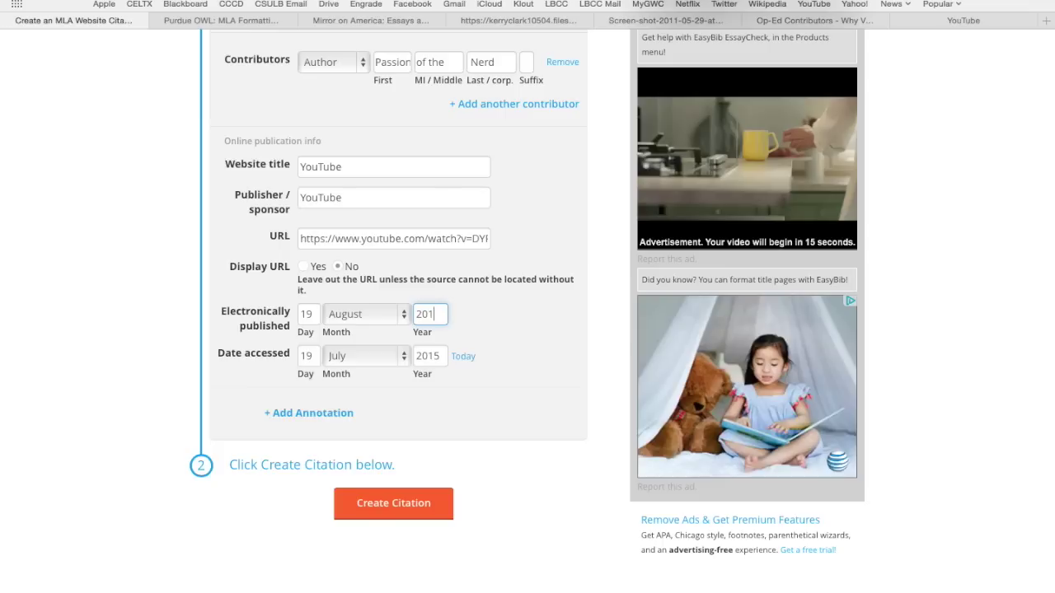
# - Create the video's citation and review it in the citation list
pyautogui.click(414, 510)
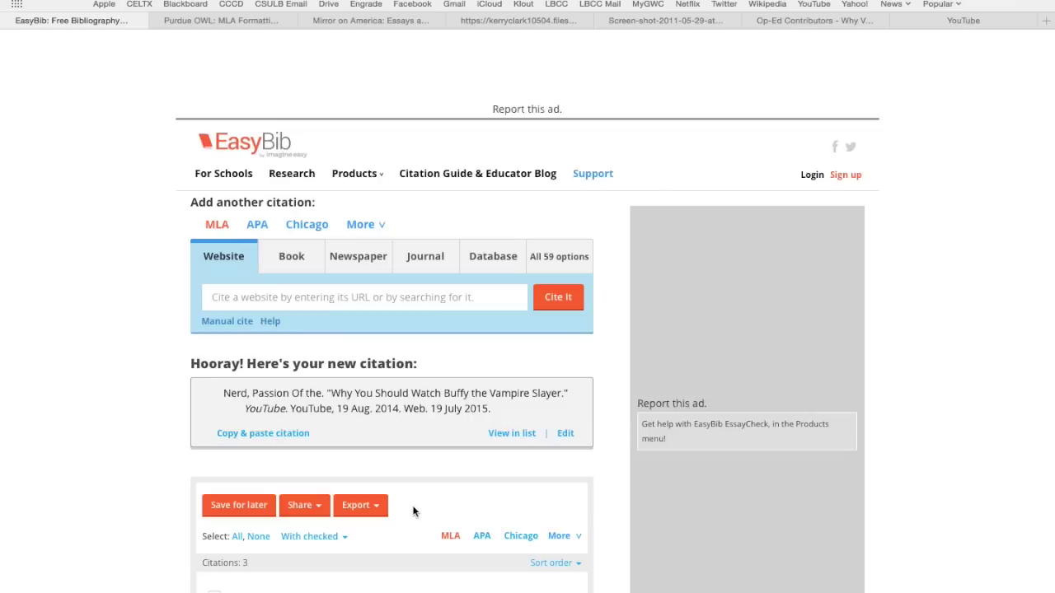
pyautogui.scroll(-3, 414, 512)
pyautogui.scroll(-5, 414, 512)
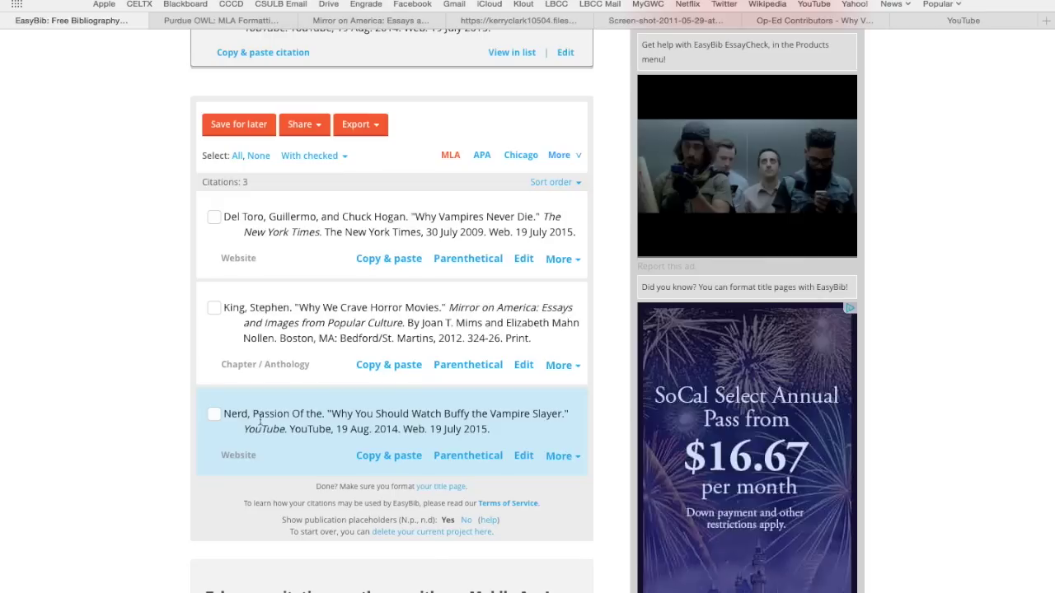
# - Open the uploader's YouTube channel and examine its home and About pages for the creator's real name
pyautogui.click(963, 20)
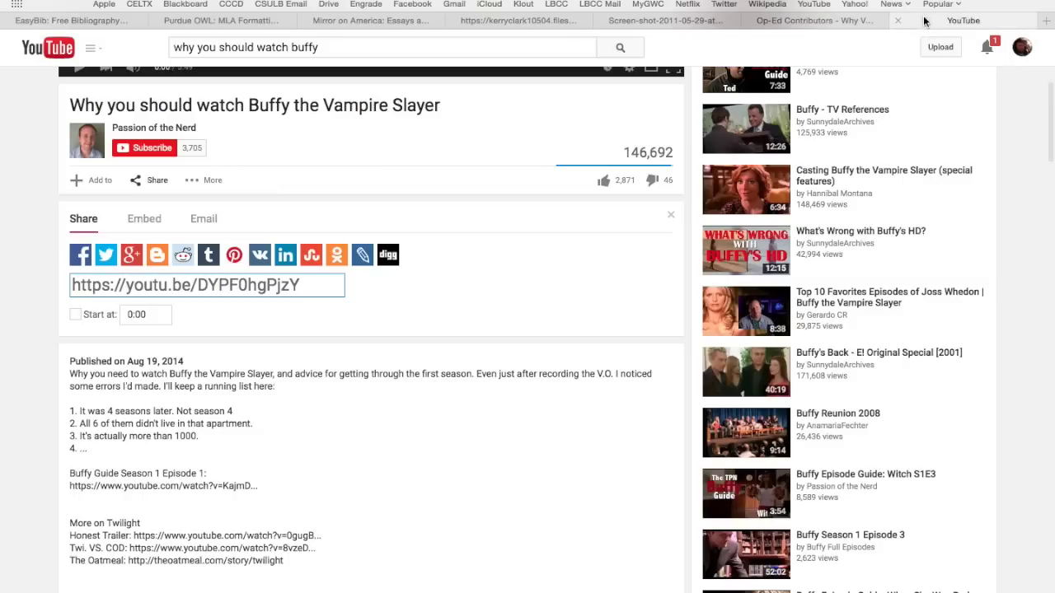
pyautogui.scroll(3, 363, 268)
pyautogui.click(192, 260)
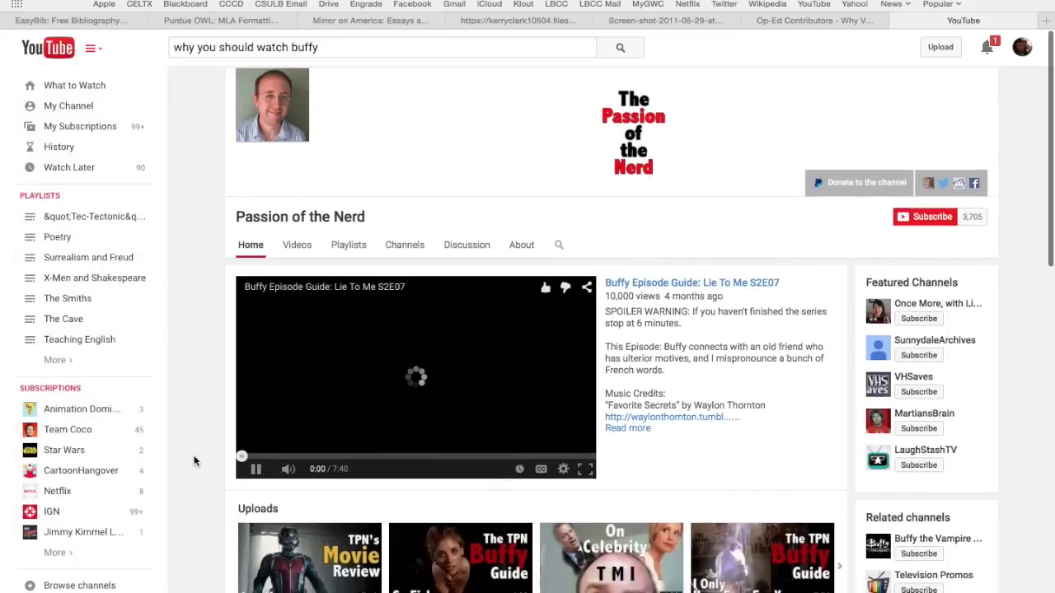
pyautogui.click(257, 468)
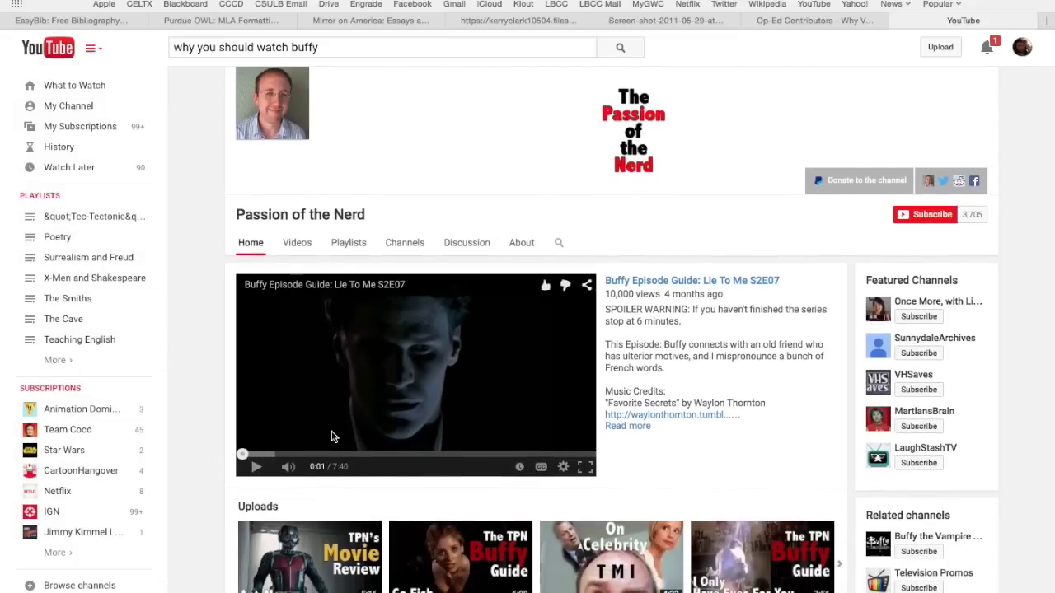
pyautogui.scroll(-6, 333, 437)
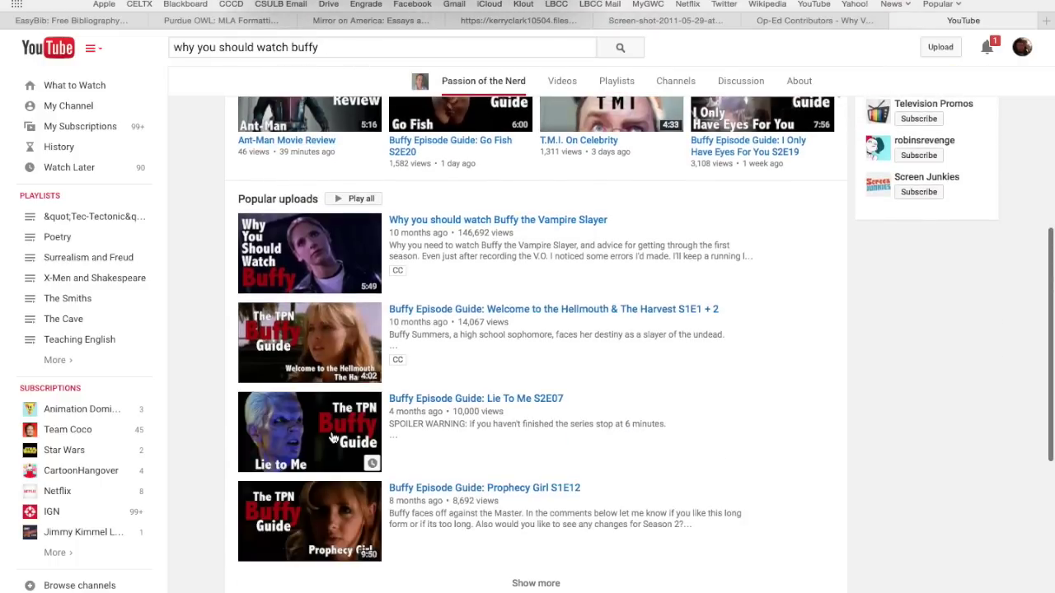
pyautogui.scroll(6, 333, 437)
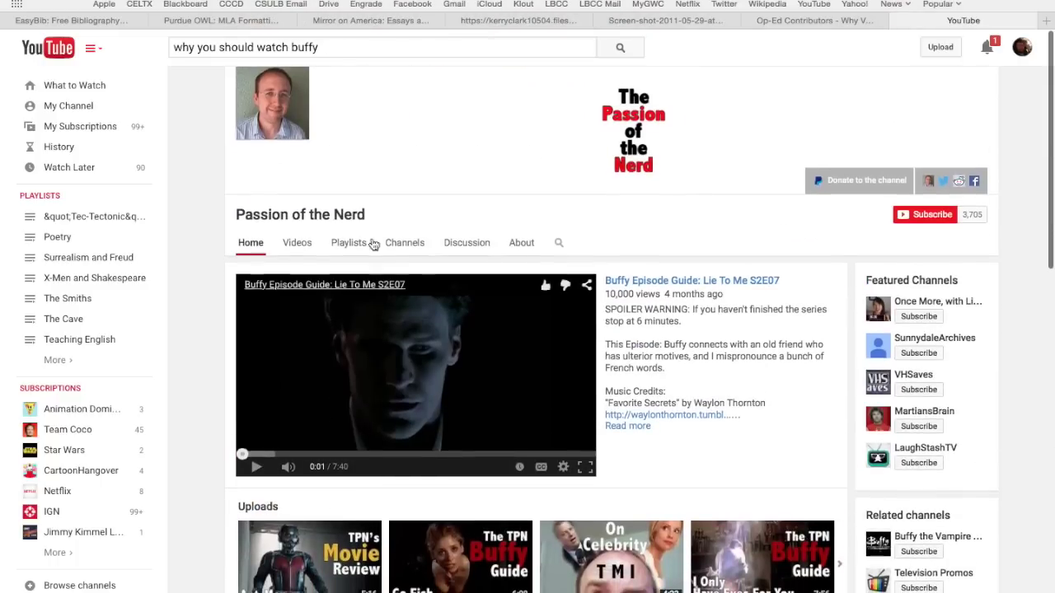
pyautogui.click(532, 247)
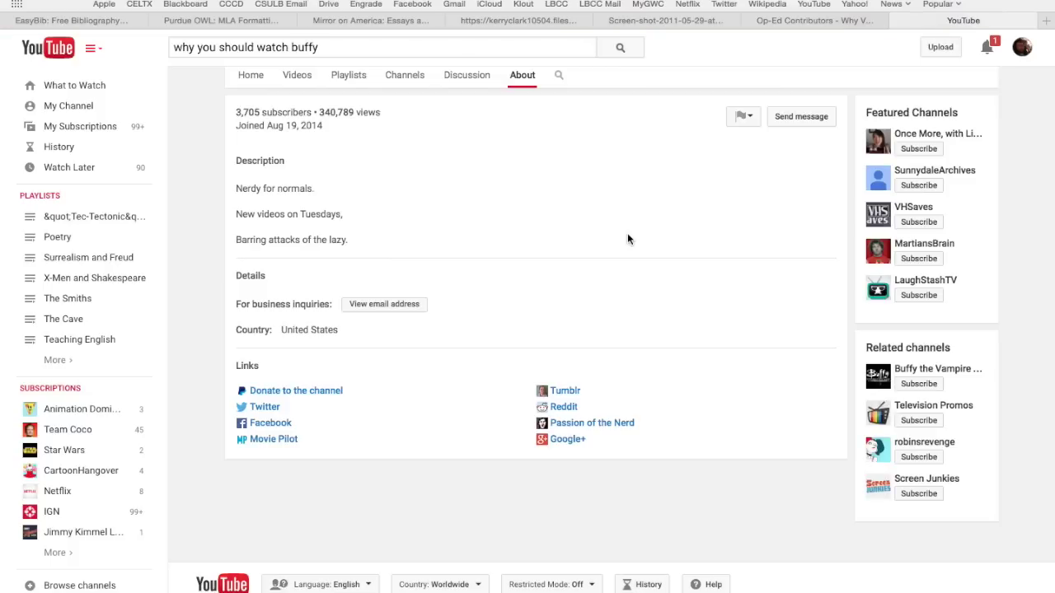
# - Check the channel's linked Twitter profile for the creator's real name, and return to the EasyBib citation list
pyautogui.click(264, 408)
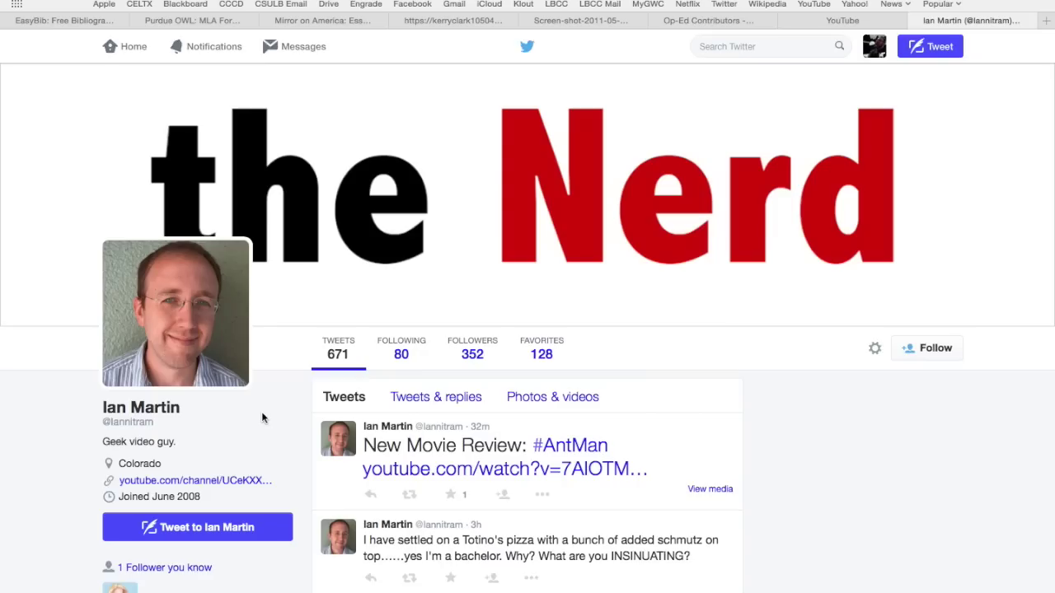
pyautogui.scroll(-2, 260, 418)
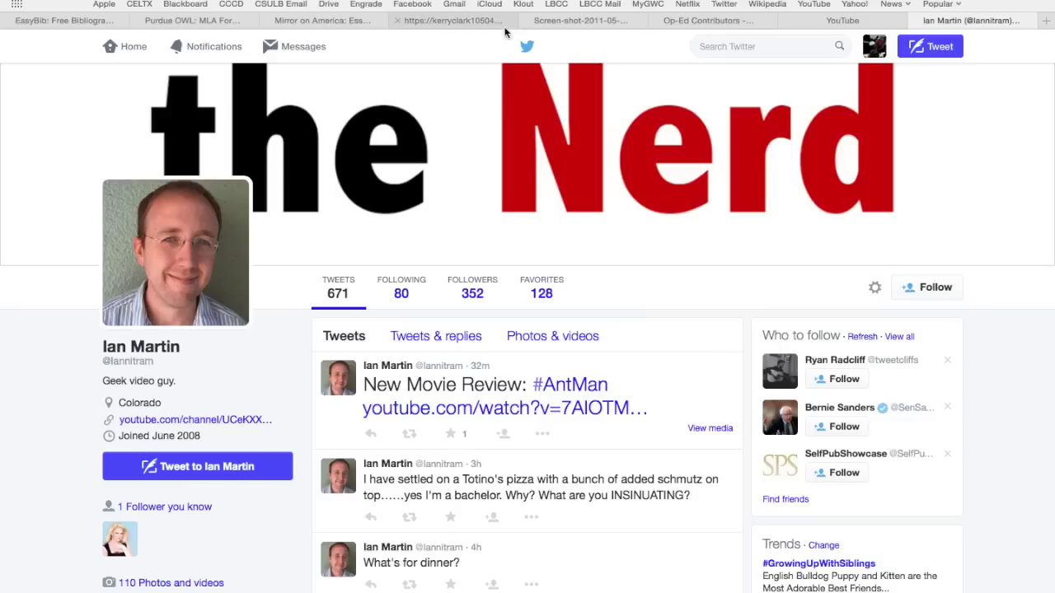
pyautogui.click(89, 23)
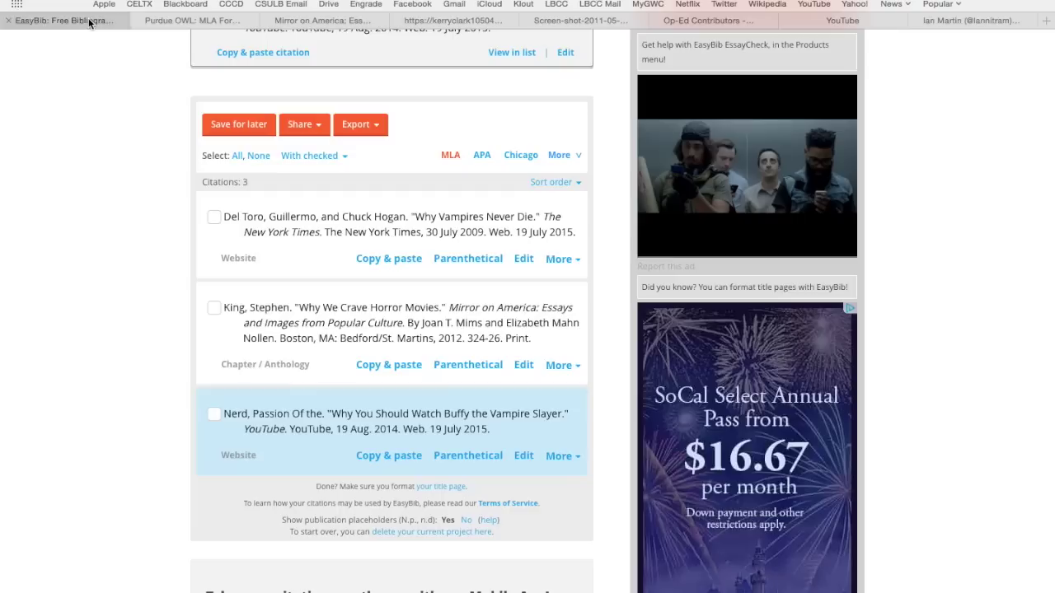
pyautogui.scroll(-2, 341, 429)
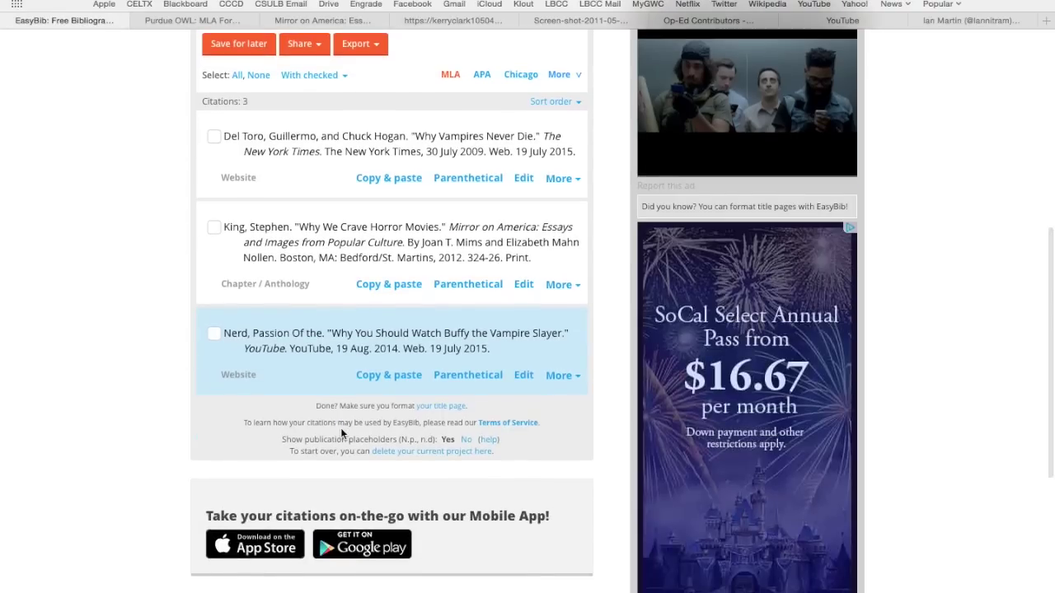
# - Edit the YouTube video's citation, replacing the author with the creator's real first and last name and no middle name, and save it
pyautogui.click(531, 376)
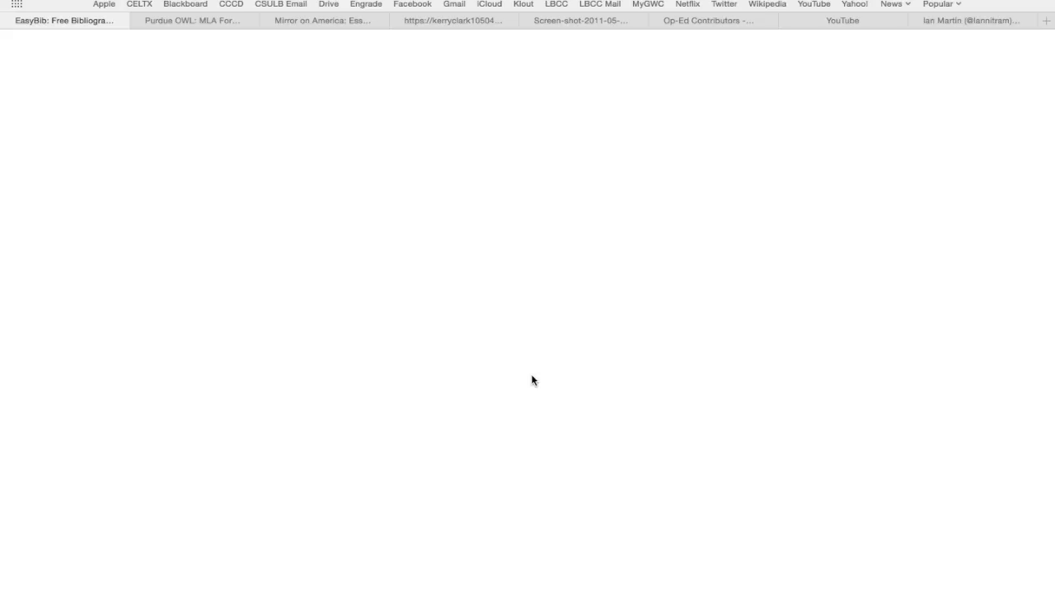
pyautogui.scroll(-5, 464, 412)
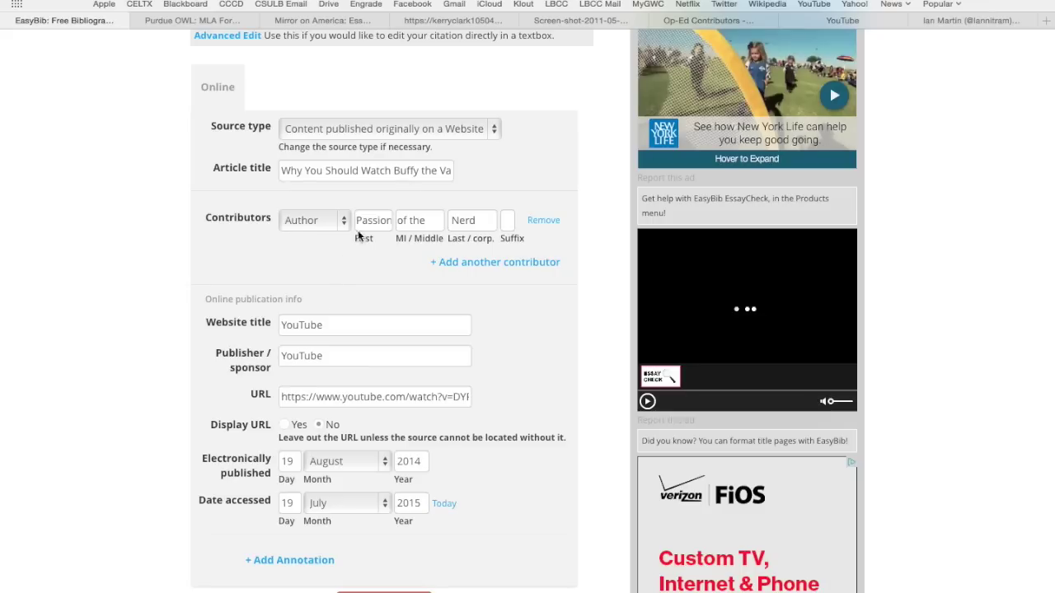
pyautogui.click(370, 228)
pyautogui.doubleClick(370, 220)
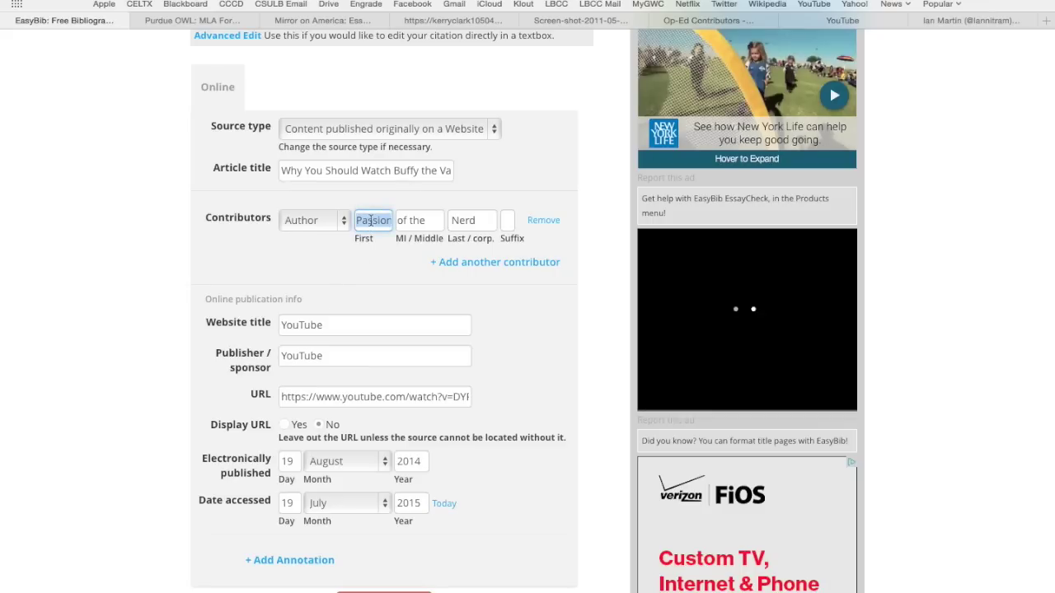
pyautogui.write('Ian')
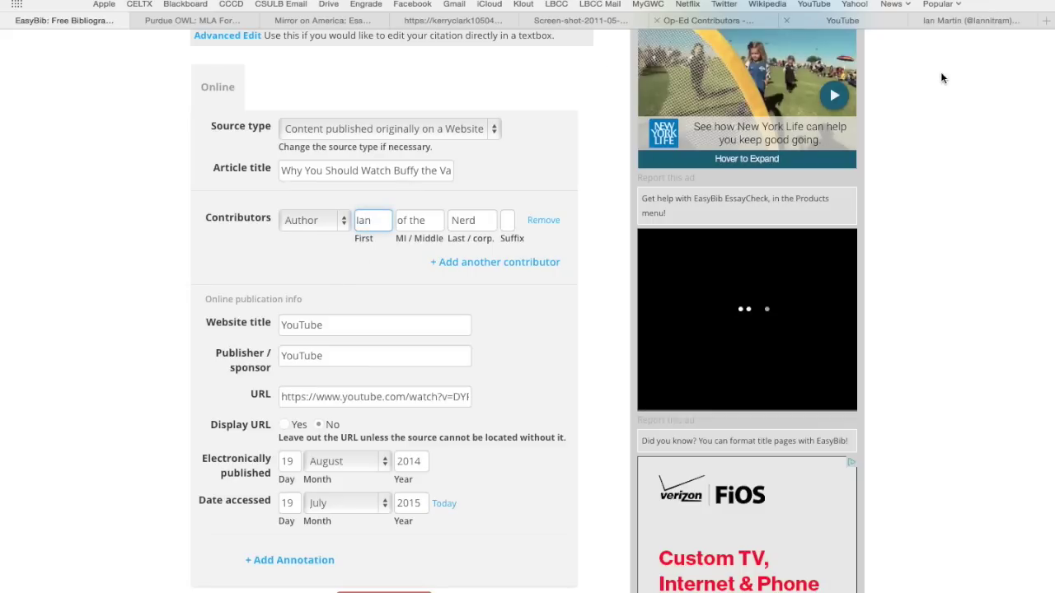
pyautogui.tripleClick(427, 220)
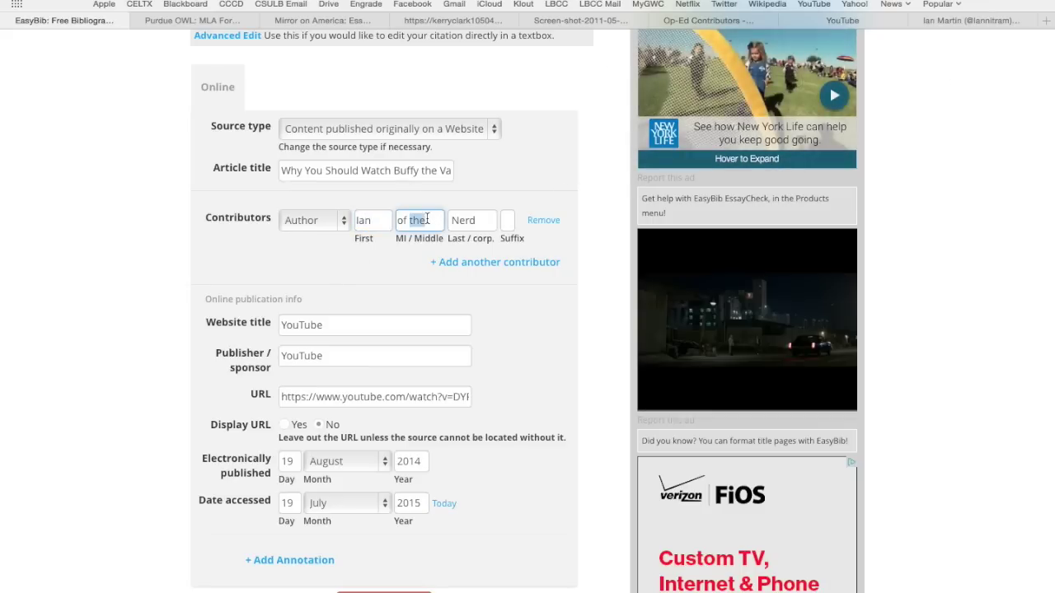
pyautogui.press('BackSpace')
pyautogui.press('Tab')
pyautogui.write('M')
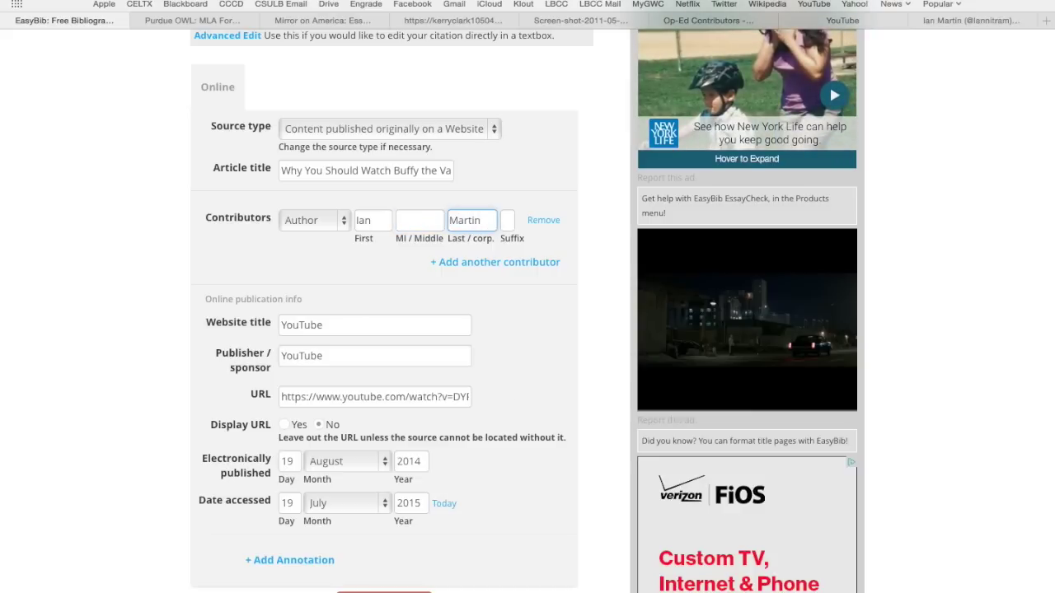
pyautogui.press('Tab')
pyautogui.press('Return')
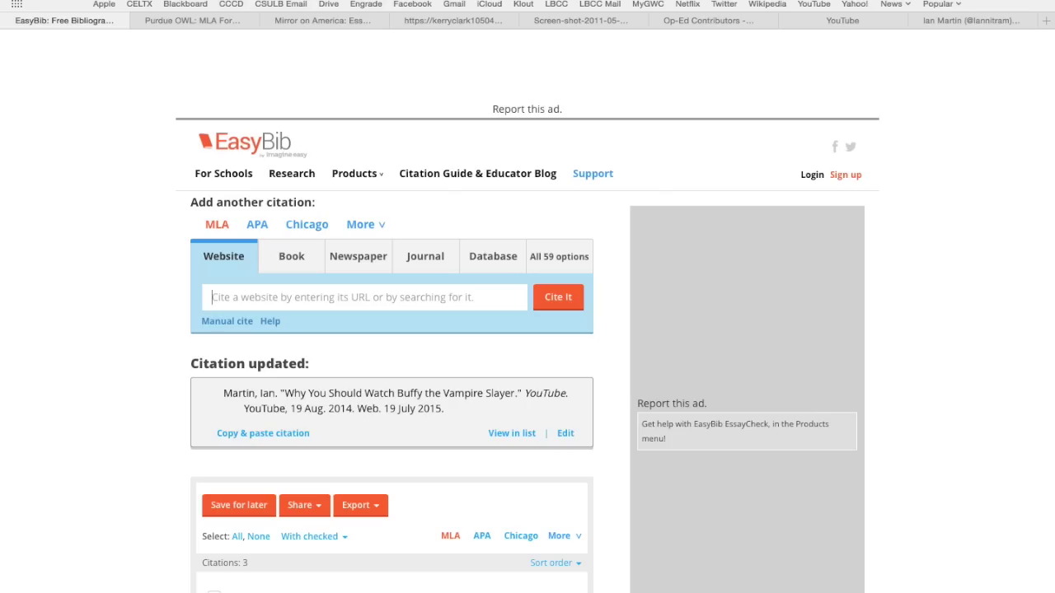
# - Review the updated citation list in EasyBib and check the earlier Works Cited document in Word against it
pyautogui.scroll(-3, 408, 506)
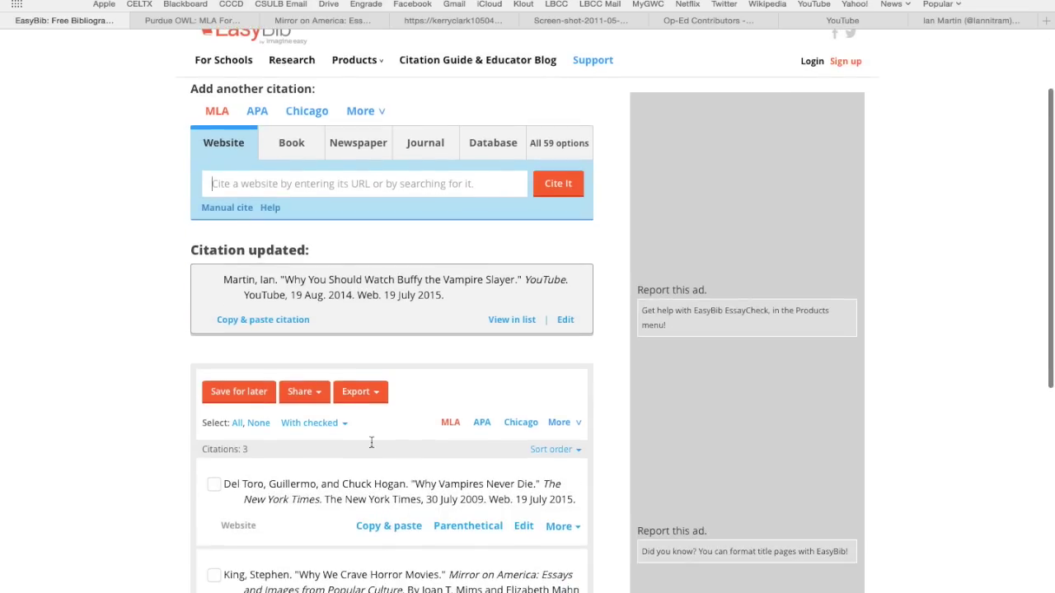
pyautogui.scroll(-4, 402, 404)
pyautogui.scroll(-2, 414, 297)
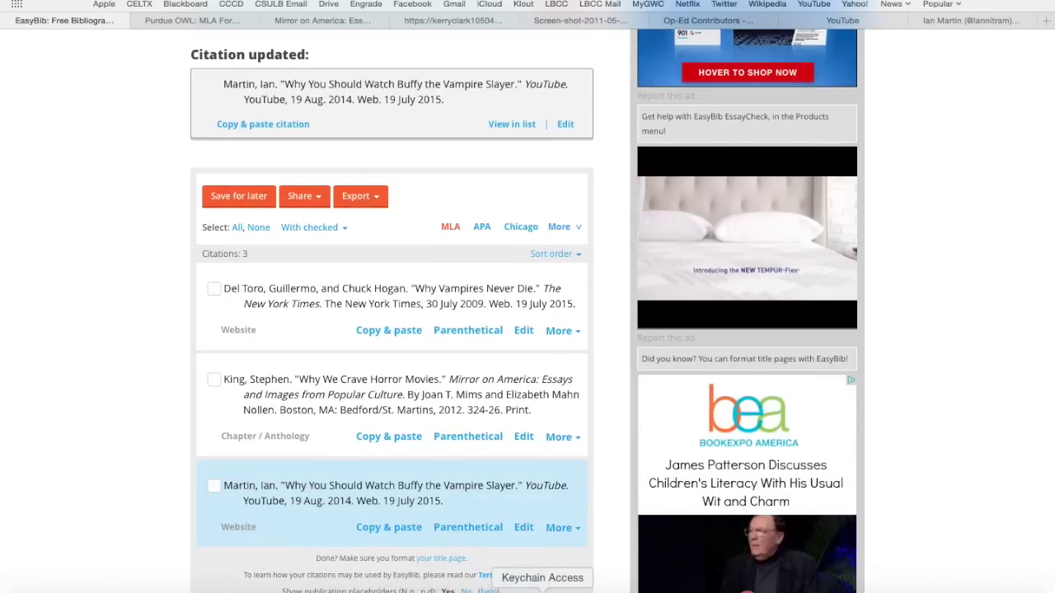
pyautogui.click(422, 591)
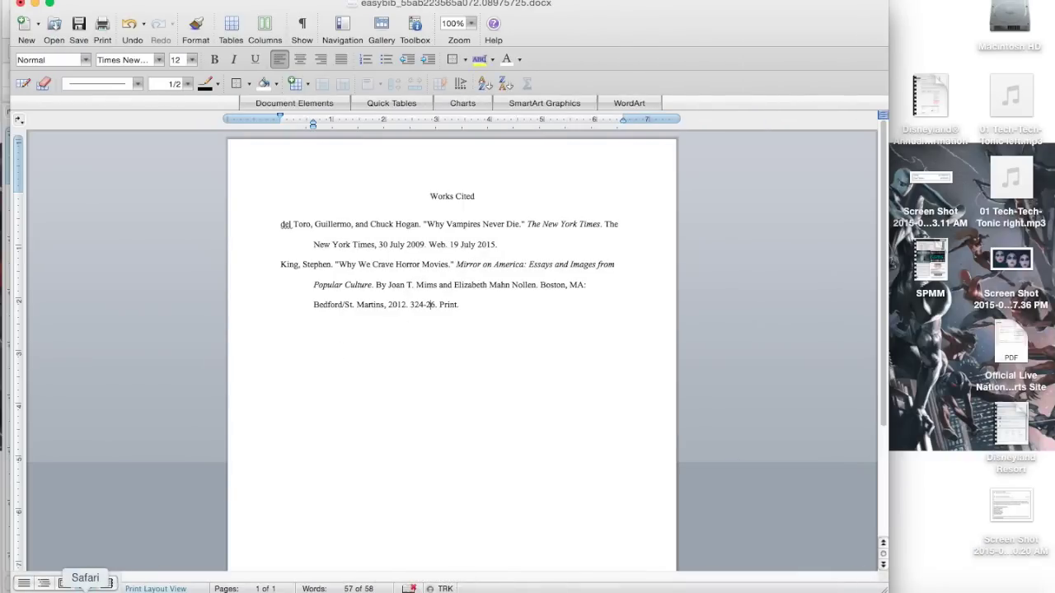
pyautogui.click(85, 587)
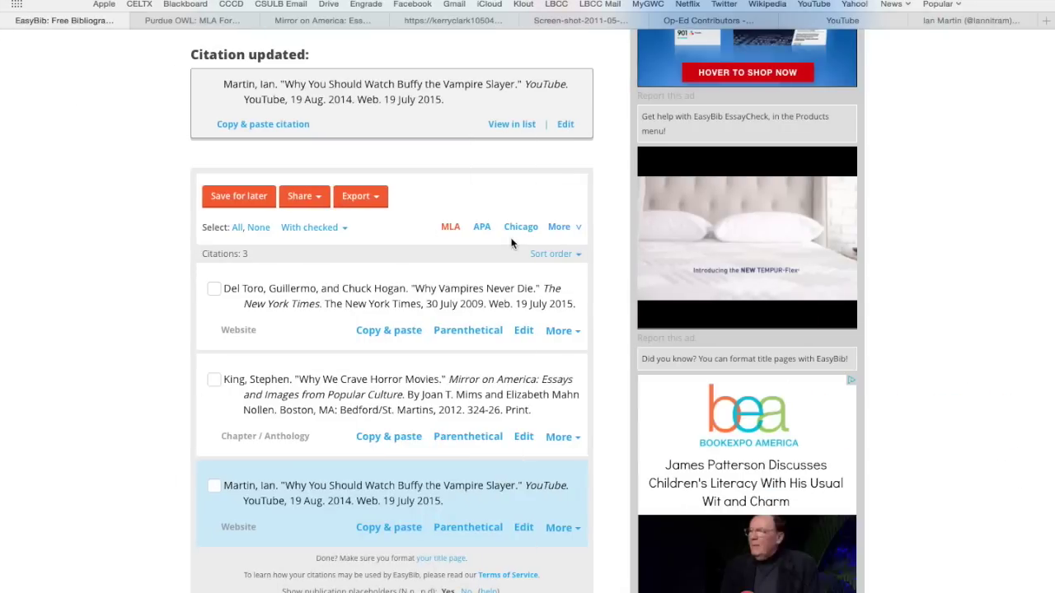
# - Export the updated bibliography from EasyBib as a Word file and open the newly downloaded document in Word
pyautogui.scroll(-3, 511, 243)
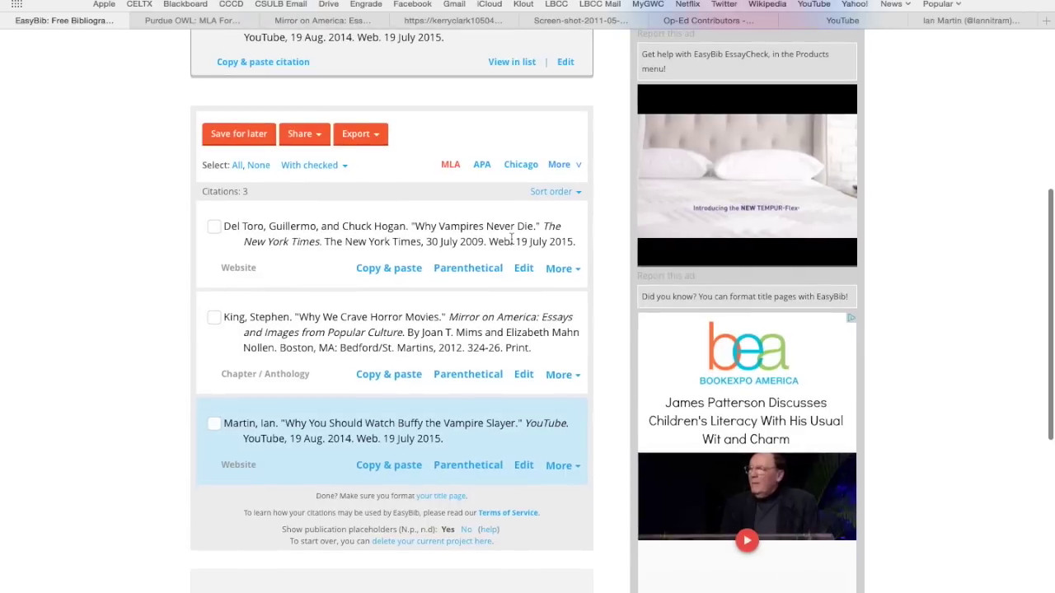
pyautogui.click(366, 140)
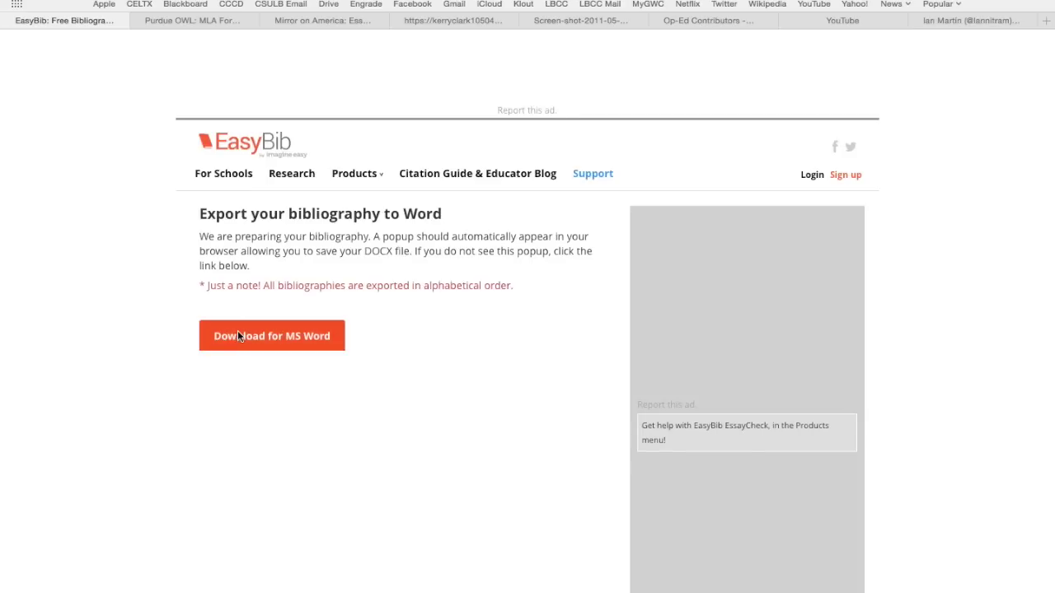
pyautogui.click(237, 335)
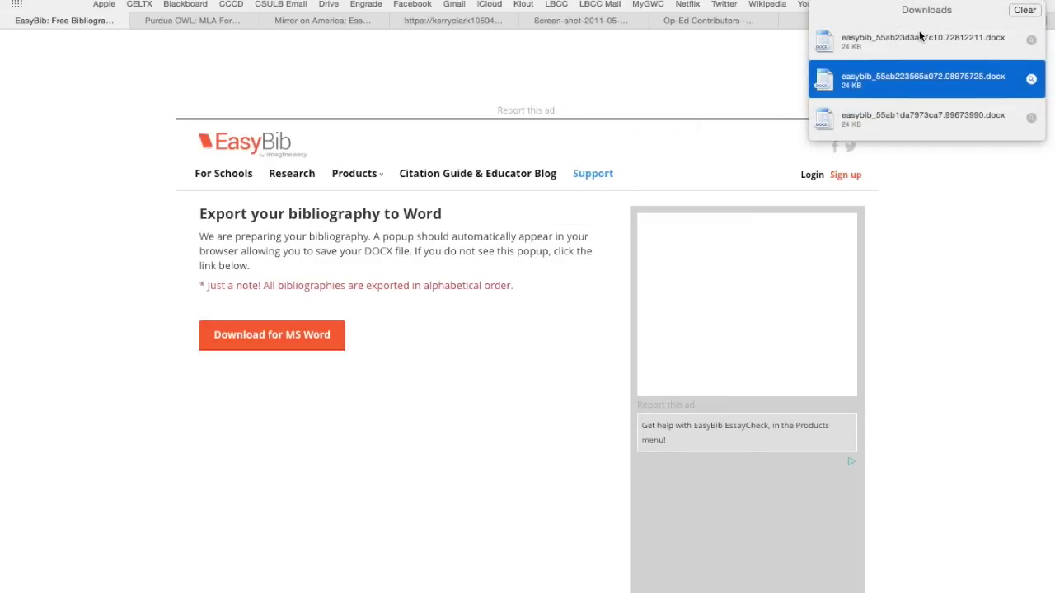
pyautogui.doubleClick(917, 39)
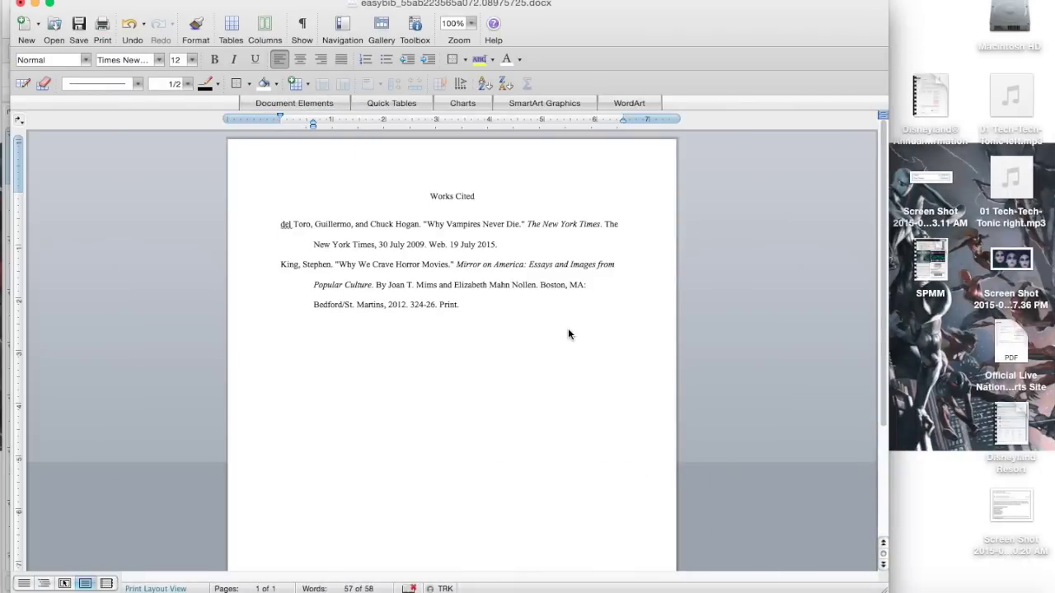
# - Change the capital D that starts the first Works Cited entry to a lowercase "d", so it begins with "del Toro"
pyautogui.click(295, 231)
pyautogui.press('BackSpace')
pyautogui.write('d')
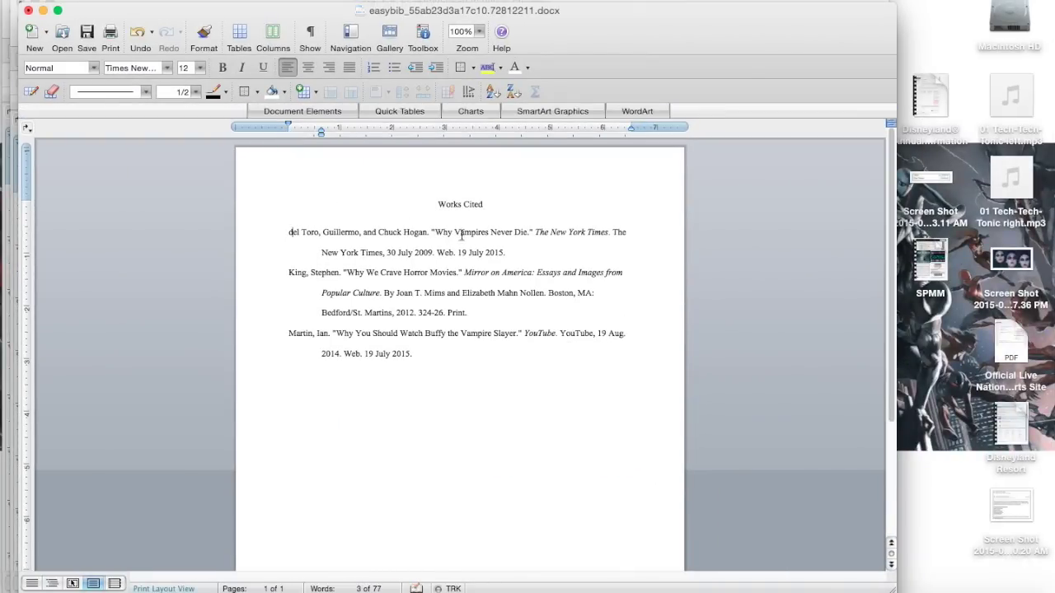